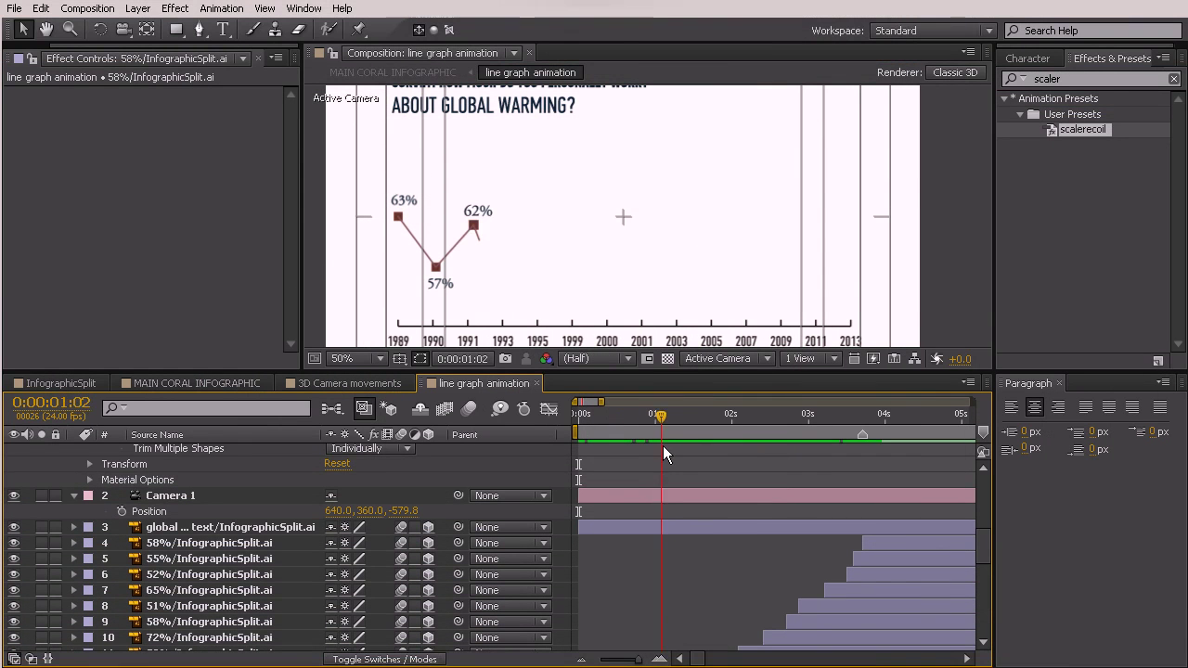
- Centre Camera 1 closely on the 63% dot at Position 482, 360, -248.8 and add its first Position keyframe near the start
{"action": "mouse_move", "coordinate": [708, 452]}
{"action": "left_mouse_down"}
{"action": "mouse_move", "coordinate": [879, 469]}
{"action": "mouse_move", "coordinate": [542, 496]}
{"action": "left_mouse_up"}
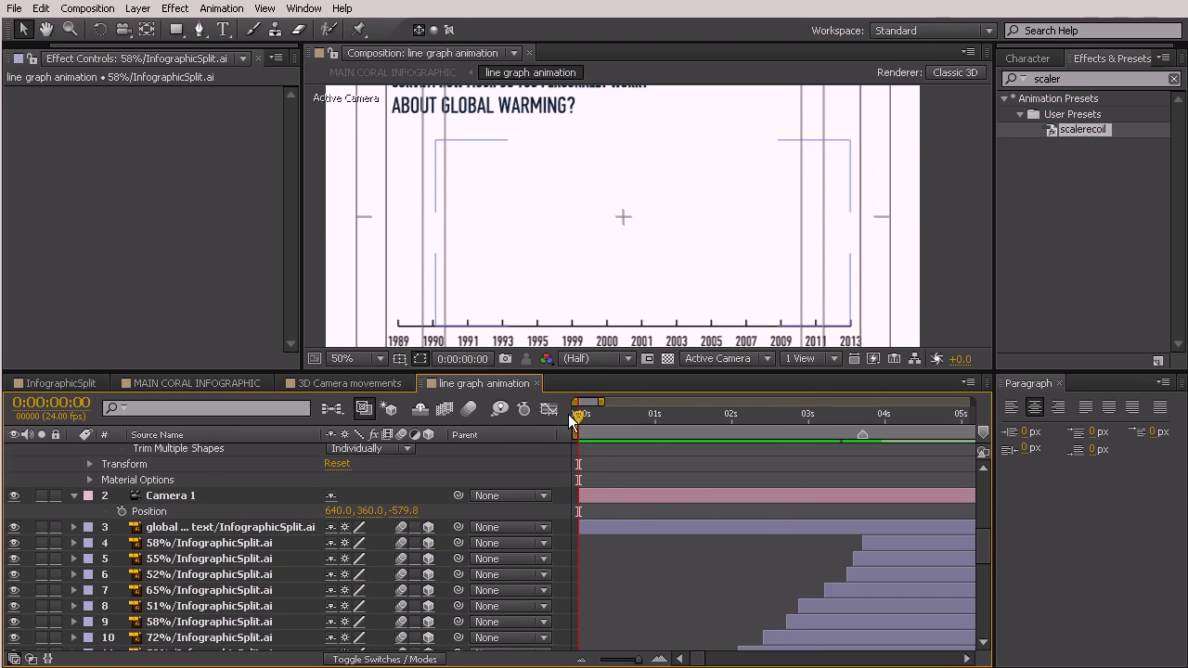
{"action": "left_click", "coordinate": [175, 501]}
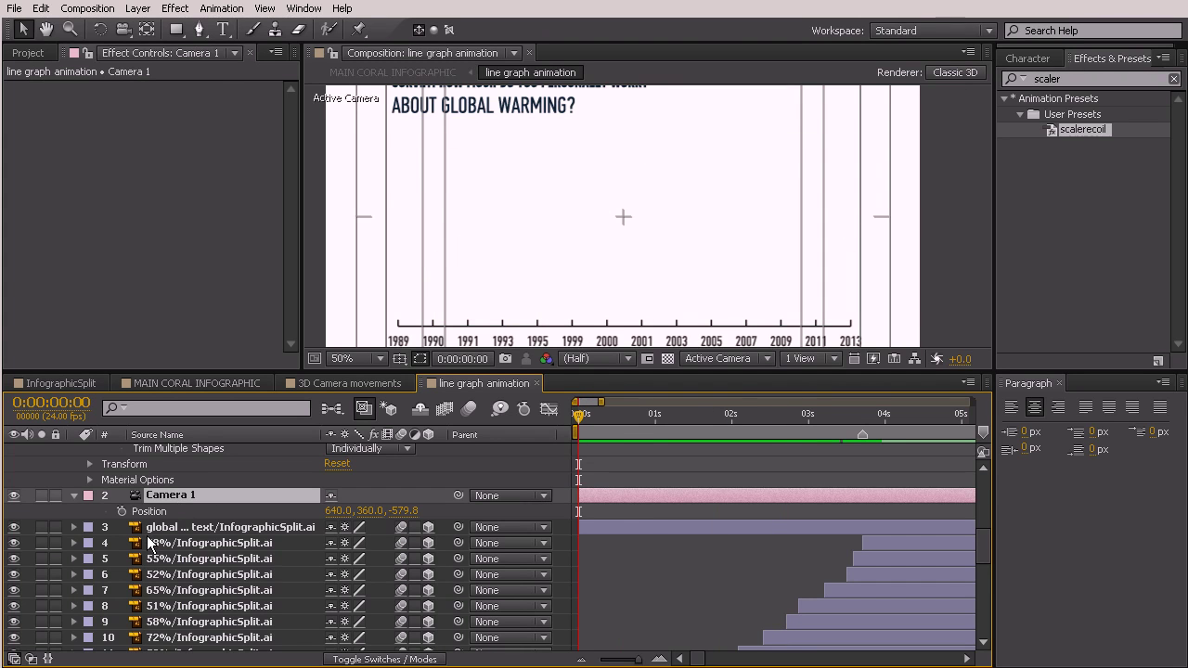
{"action": "left_click", "coordinate": [583, 416]}
{"action": "left_click_drag", "start_coordinate": [588, 422], "coordinate": [594, 422]}
{"action": "left_click_drag", "start_coordinate": [406, 511], "coordinate": [665, 501]}
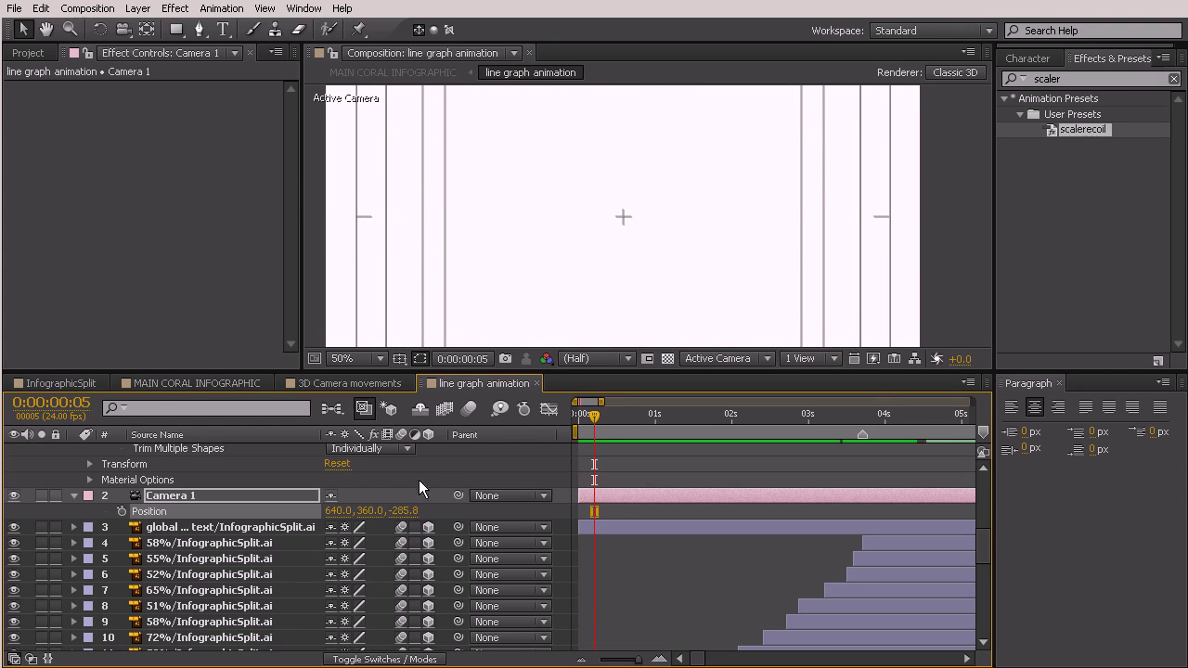
{"action": "left_click_drag", "start_coordinate": [316, 510], "coordinate": [261, 510]}
{"action": "left_click_drag", "start_coordinate": [403, 512], "coordinate": [433, 511]}
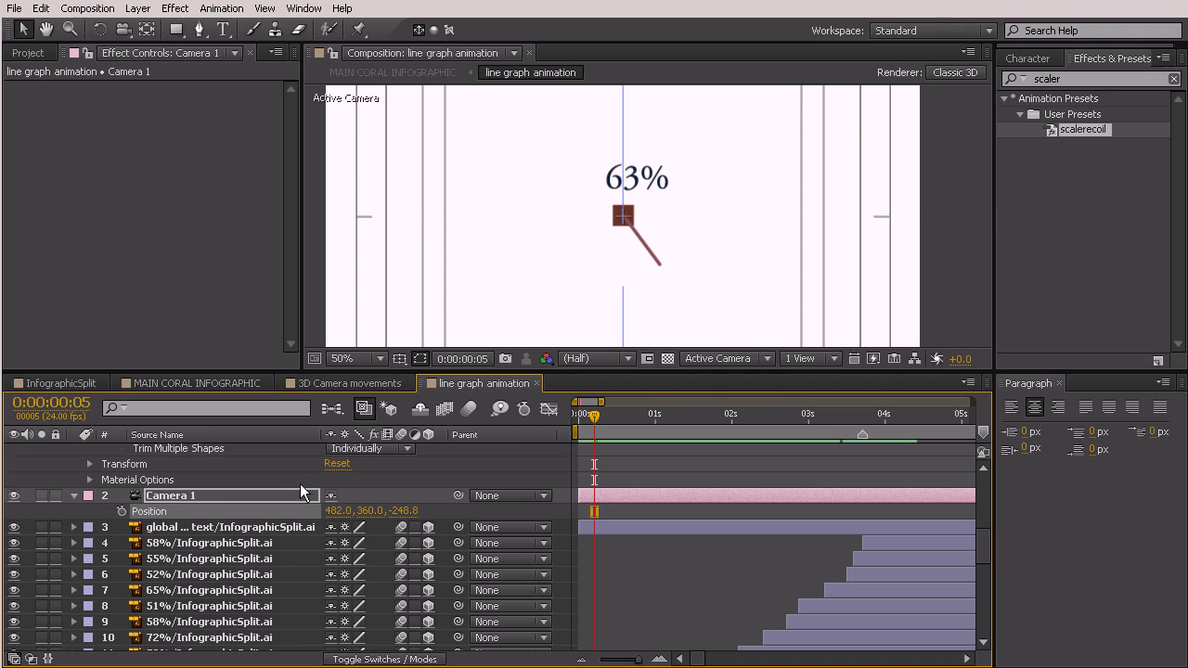
{"action": "left_click", "coordinate": [121, 511]}
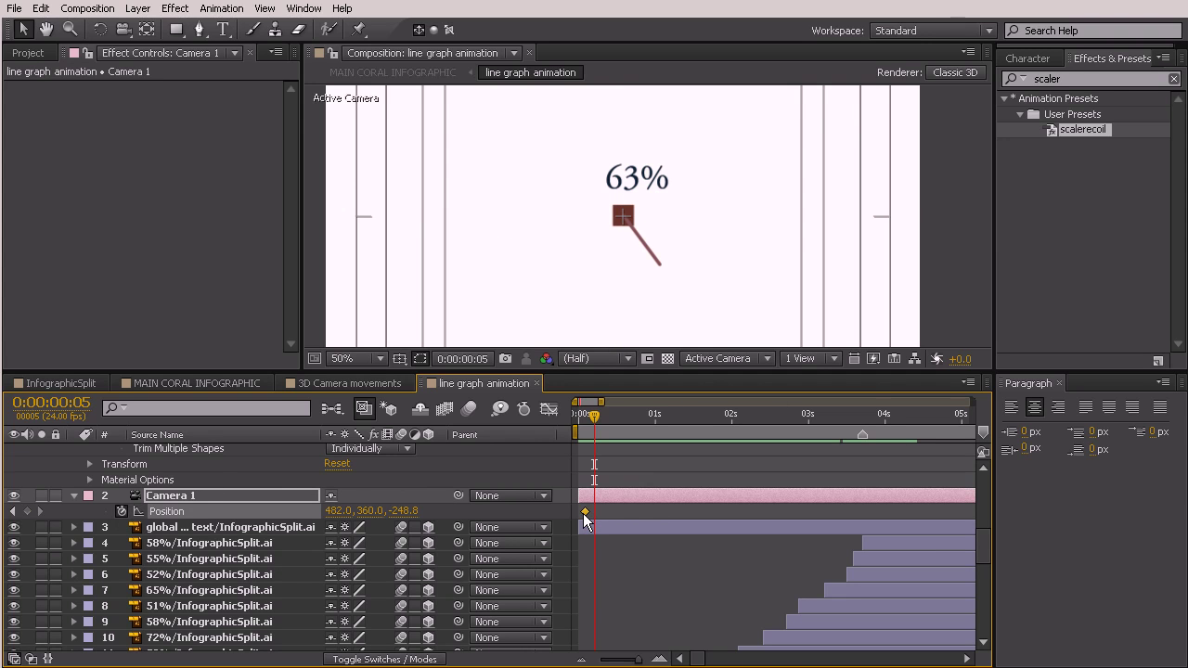
- Keyframe Camera 1's Position at 508, 396, -248.8 at 0:00:00:13 to centre the view on the 57% dot
{"action": "left_click_drag", "start_coordinate": [593, 415], "coordinate": [605, 454]}
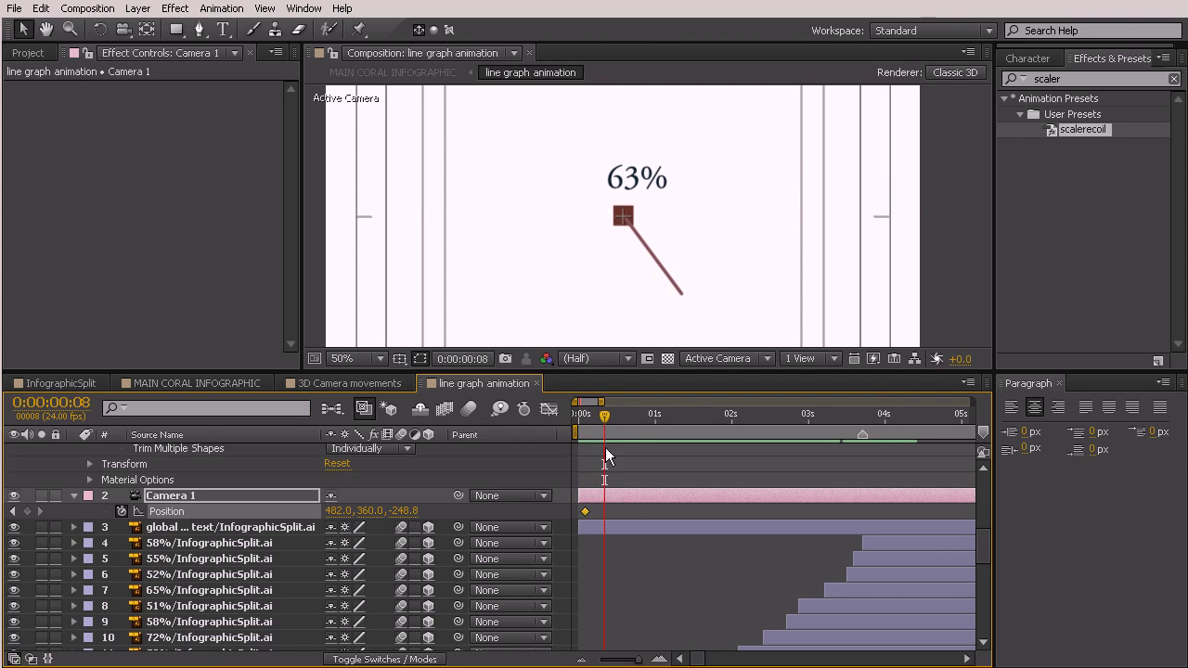
{"action": "left_click_drag", "start_coordinate": [603, 413], "coordinate": [571, 434]}
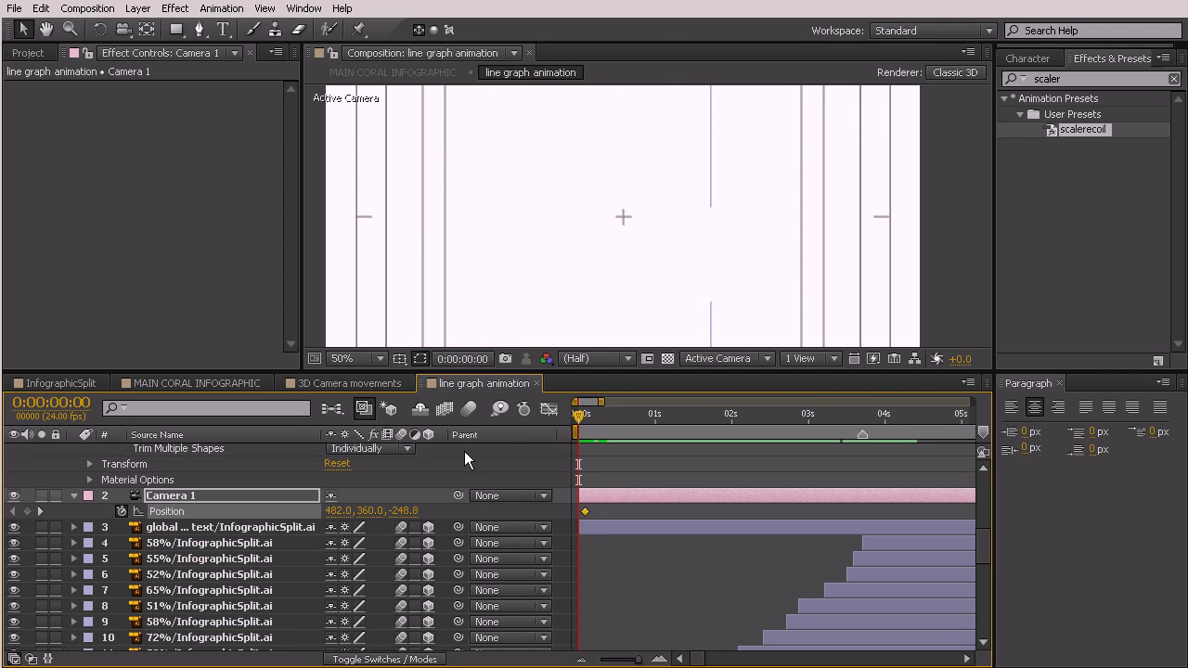
{"action": "left_click", "coordinate": [582, 421]}
{"action": "left_click_drag", "start_coordinate": [582, 423], "coordinate": [621, 445]}
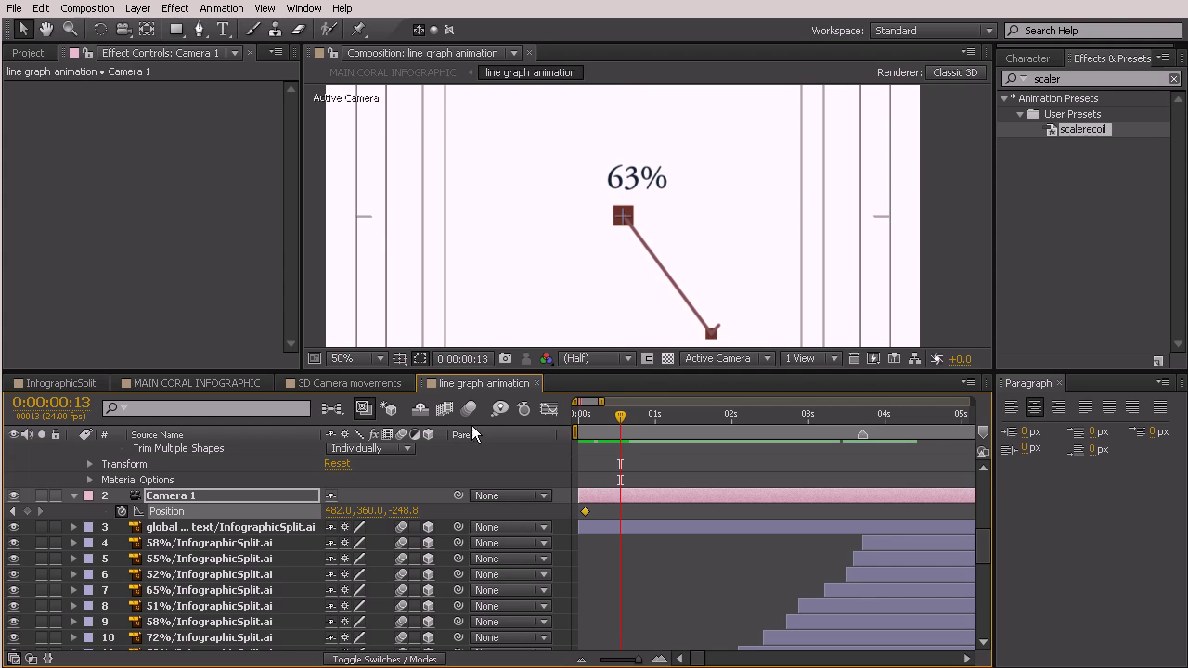
{"action": "left_click_drag", "start_coordinate": [334, 516], "coordinate": [381, 515]}
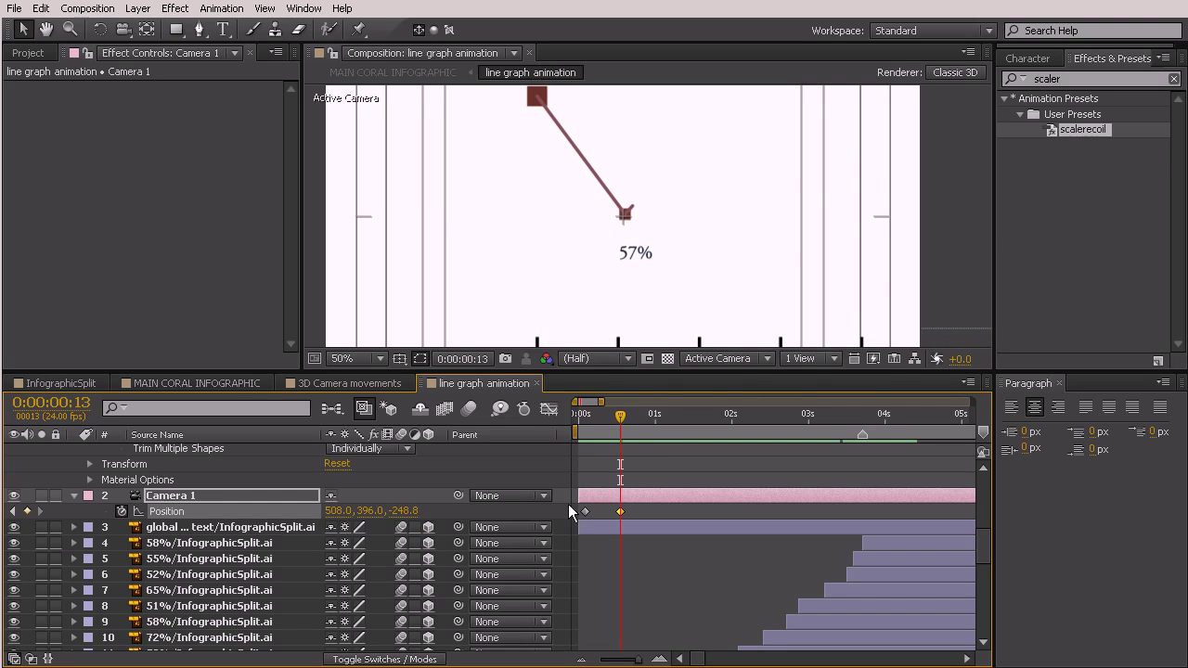
- Compare the 57% layer's start and scale keyframes with the timing of Camera 1's second Position keyframe
{"action": "left_click_drag", "start_coordinate": [599, 430], "coordinate": [615, 476]}
{"action": "scroll", "coordinate": [660, 522], "scroll_direction": "down", "scroll_amount": 5}
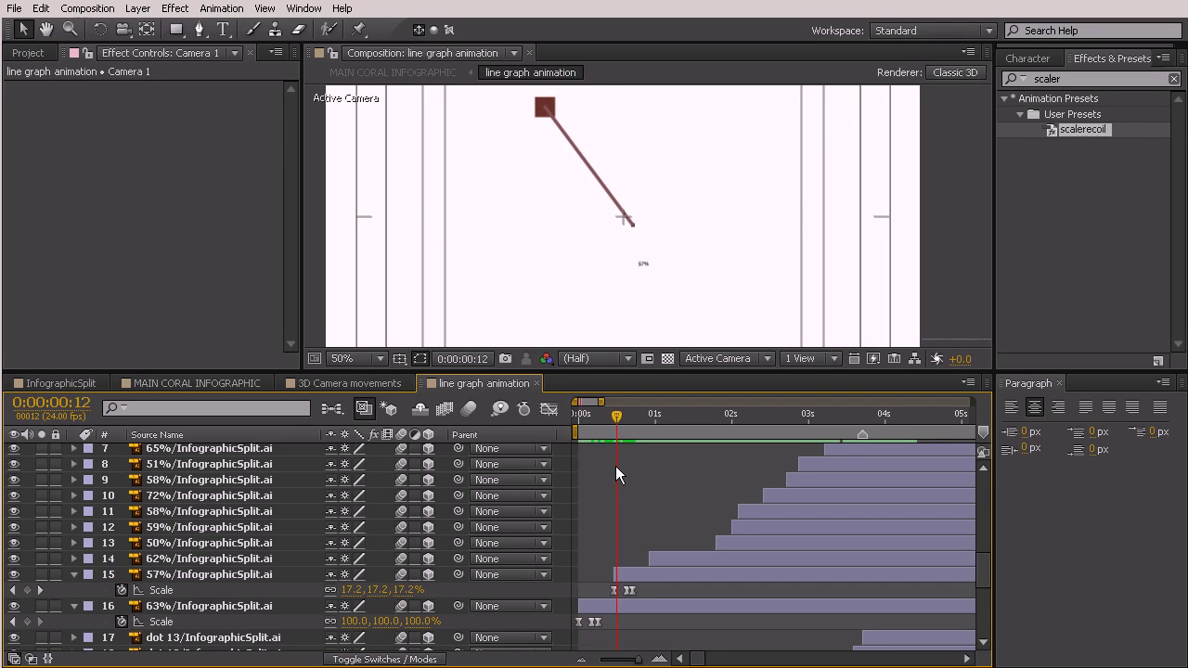
{"action": "left_click", "coordinate": [175, 581]}
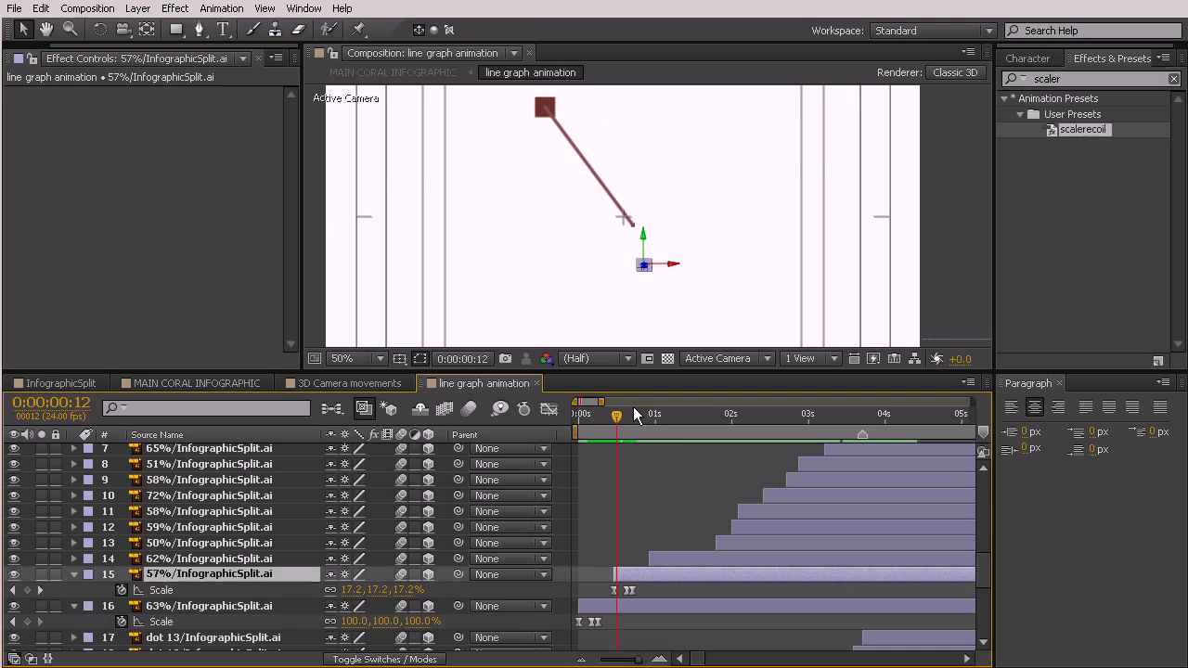
{"action": "left_click", "coordinate": [627, 439]}
{"action": "left_click_drag", "start_coordinate": [616, 414], "coordinate": [620, 414]}
{"action": "scroll", "coordinate": [618, 489], "scroll_direction": "up", "scroll_amount": 3}
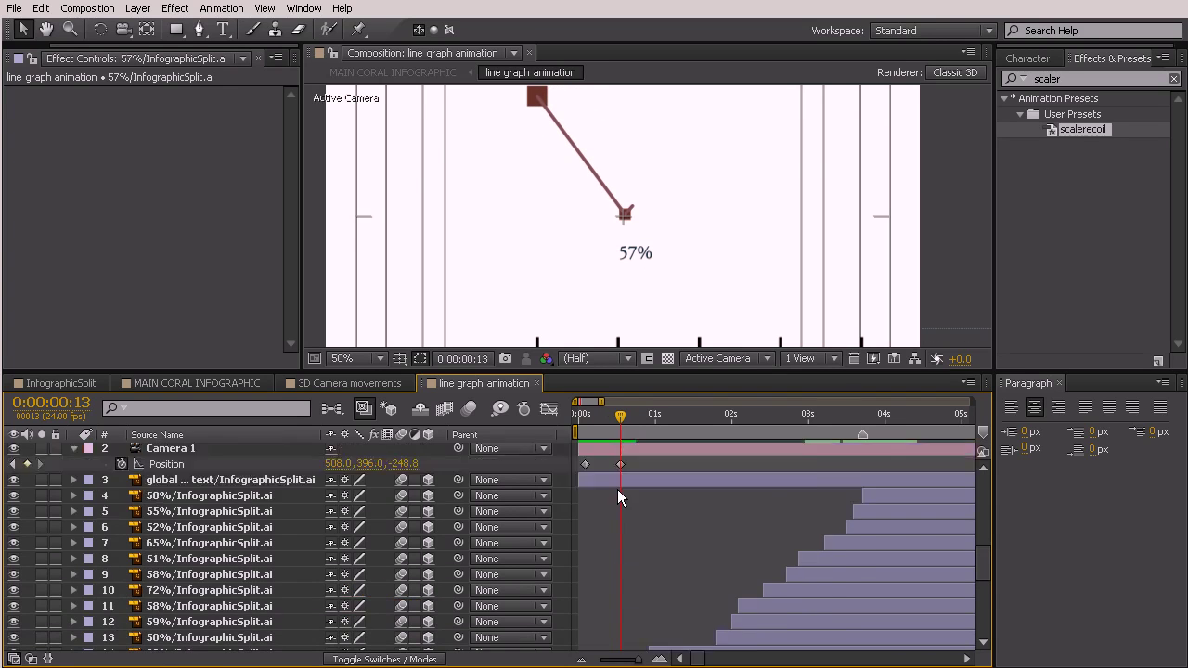
{"action": "scroll", "coordinate": [617, 489], "scroll_direction": "up", "scroll_amount": 3}
{"action": "left_click", "coordinate": [620, 512]}
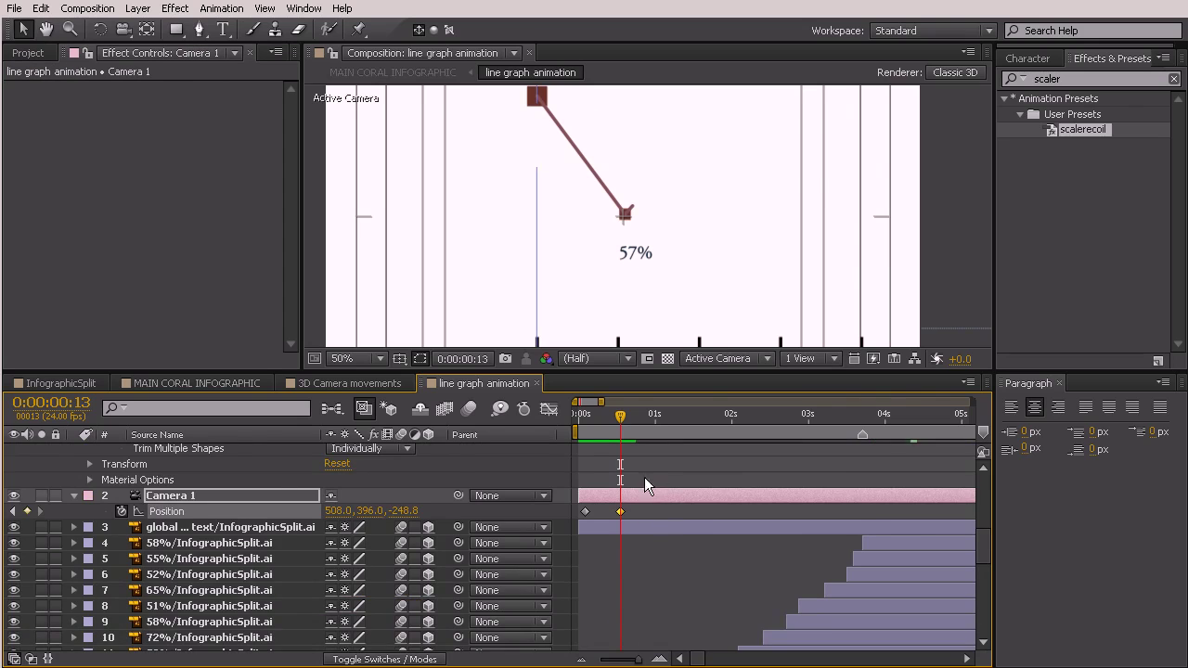
- Keyframe Camera 1's Position at 535, 365, -248.8 at 0:00:01:00 to centre the view on the 62% dot
{"action": "scroll", "coordinate": [668, 501], "scroll_direction": "down", "scroll_amount": 4}
{"action": "left_click_drag", "start_coordinate": [619, 414], "coordinate": [655, 428]}
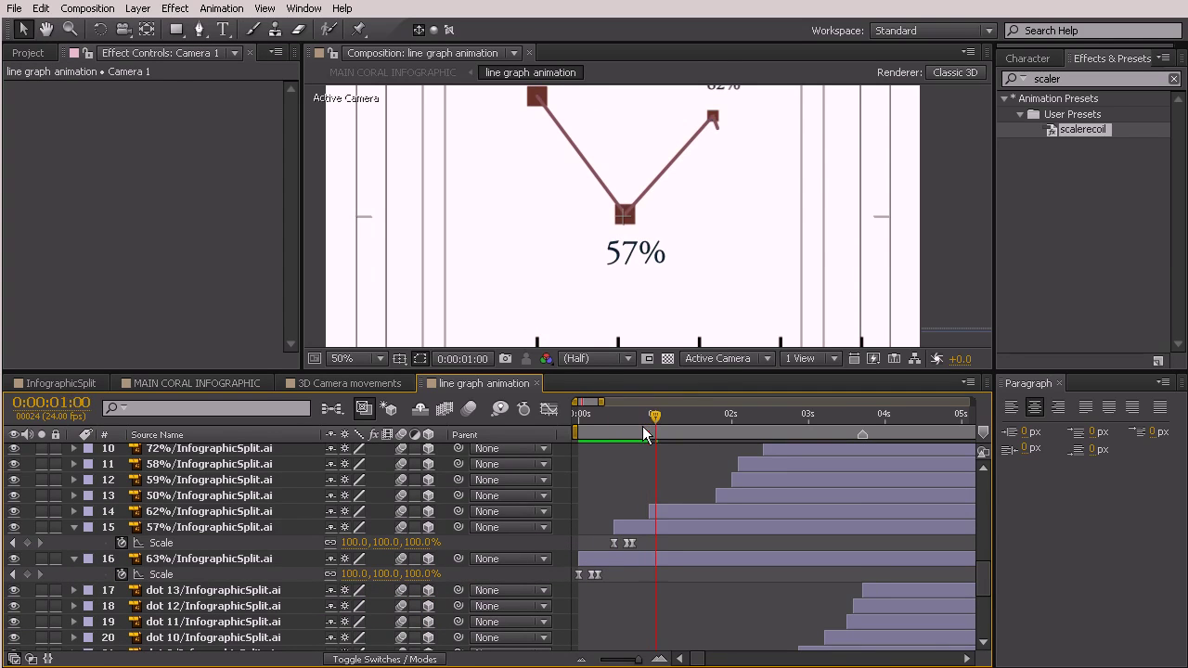
{"action": "scroll", "coordinate": [226, 494], "scroll_direction": "up", "scroll_amount": 4}
{"action": "scroll", "coordinate": [219, 486], "scroll_direction": "up", "scroll_amount": 5}
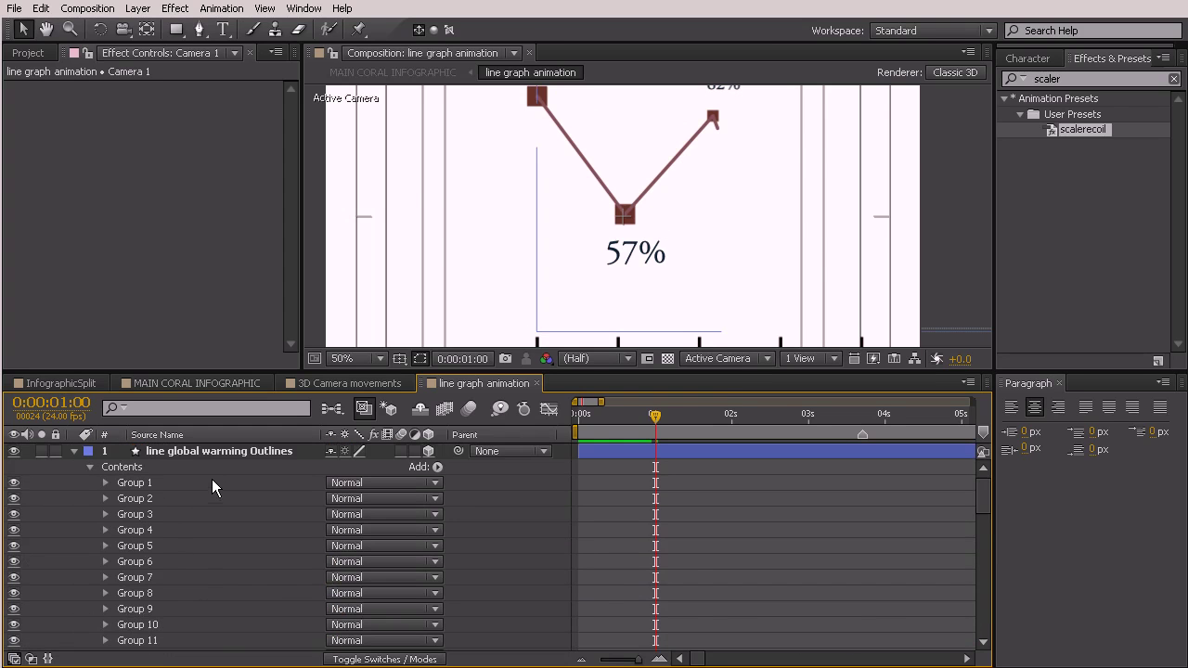
{"action": "scroll", "coordinate": [207, 483], "scroll_direction": "down", "scroll_amount": 6}
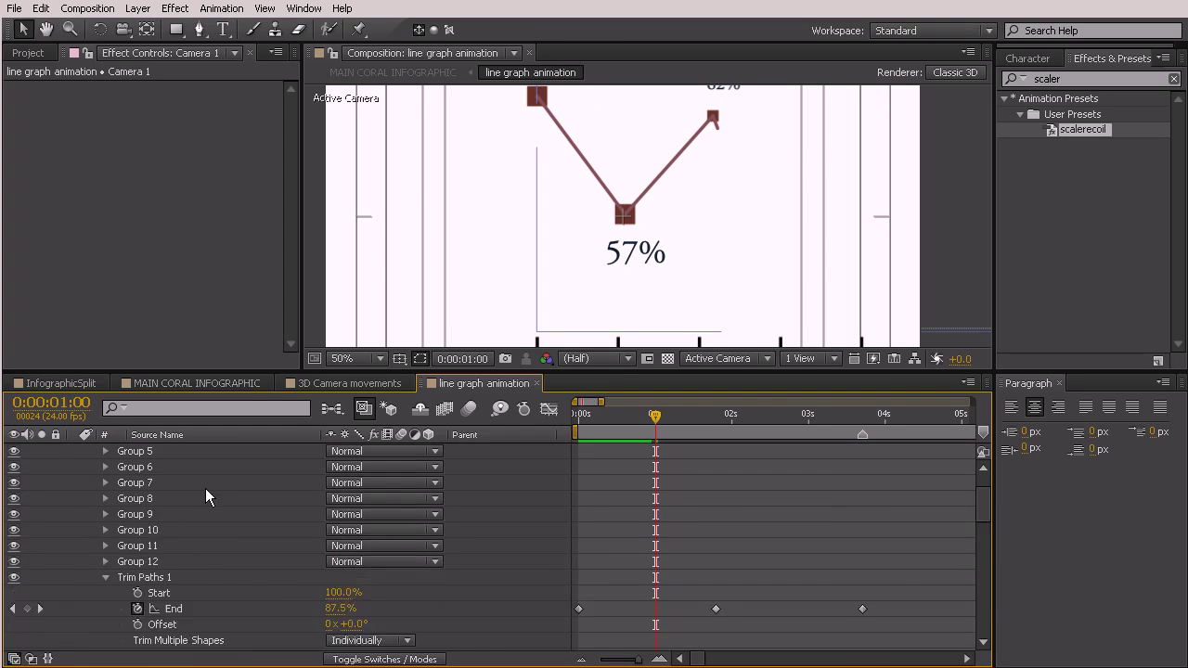
{"action": "mouse_move", "coordinate": [330, 615]}
{"action": "left_mouse_down"}
{"action": "mouse_move", "coordinate": [389, 615]}
{"action": "mouse_move", "coordinate": [345, 602]}
{"action": "left_mouse_up"}
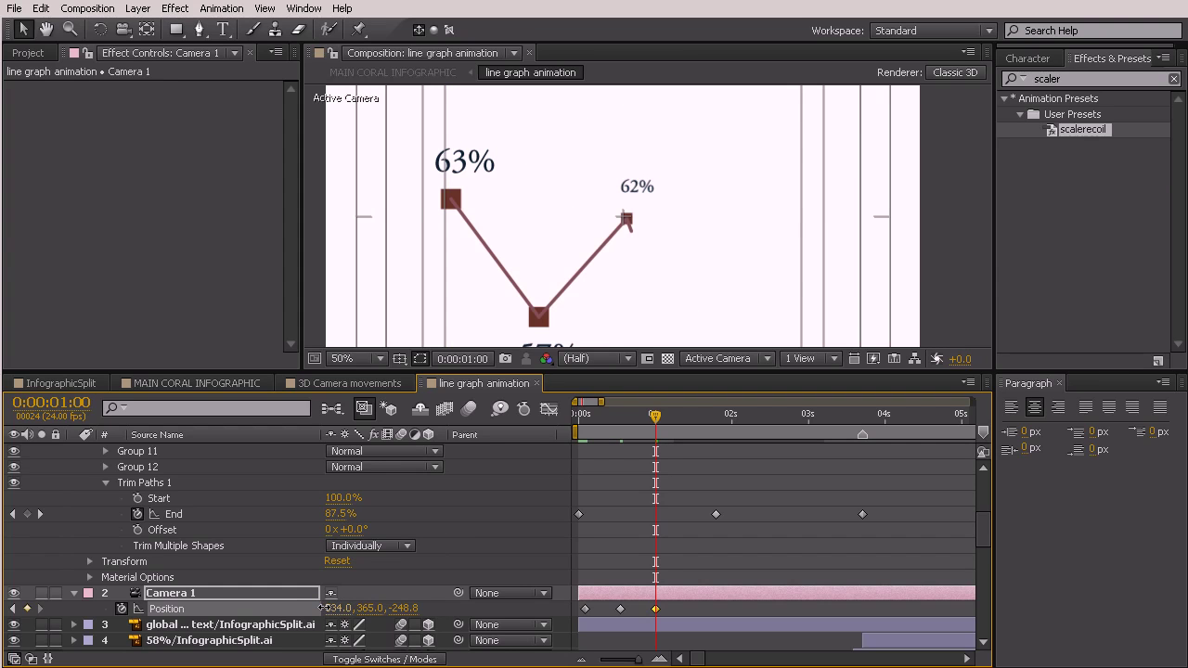
{"action": "left_click_drag", "start_coordinate": [322, 607], "coordinate": [326, 608]}
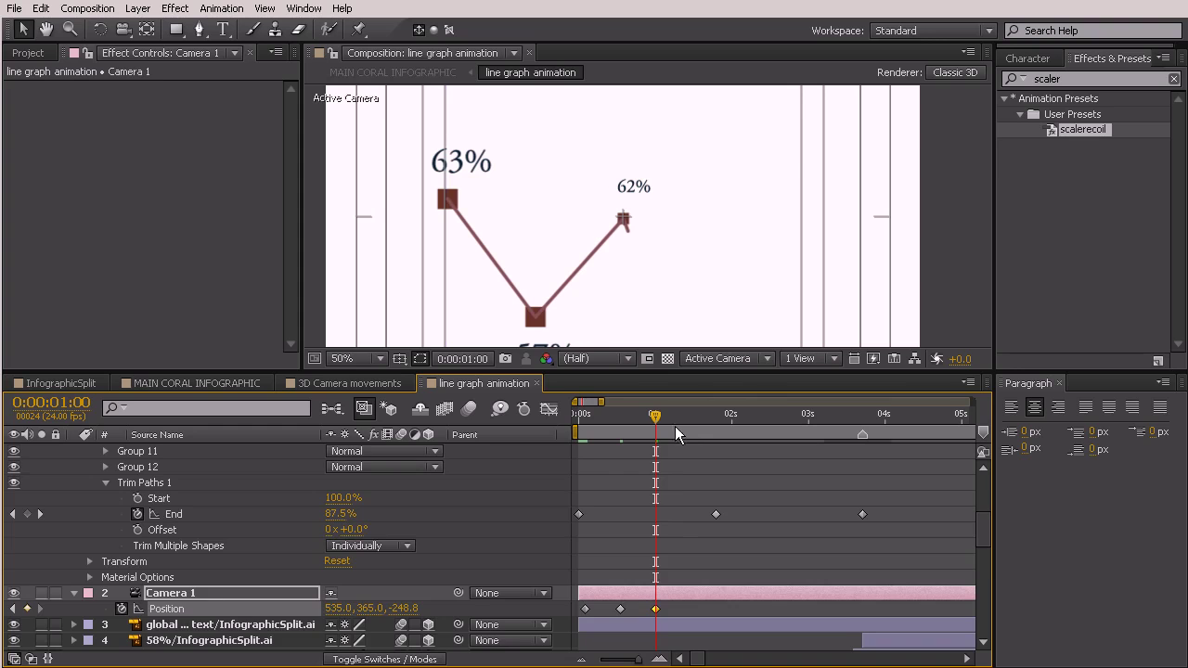
- Keyframe Camera 1's Position at 561, 436, -248.8 at 0:00:01:21 to centre the view on the 50% dot
{"action": "scroll", "coordinate": [676, 516], "scroll_direction": "down", "scroll_amount": 3}
{"action": "scroll", "coordinate": [676, 517], "scroll_direction": "down", "scroll_amount": 6}
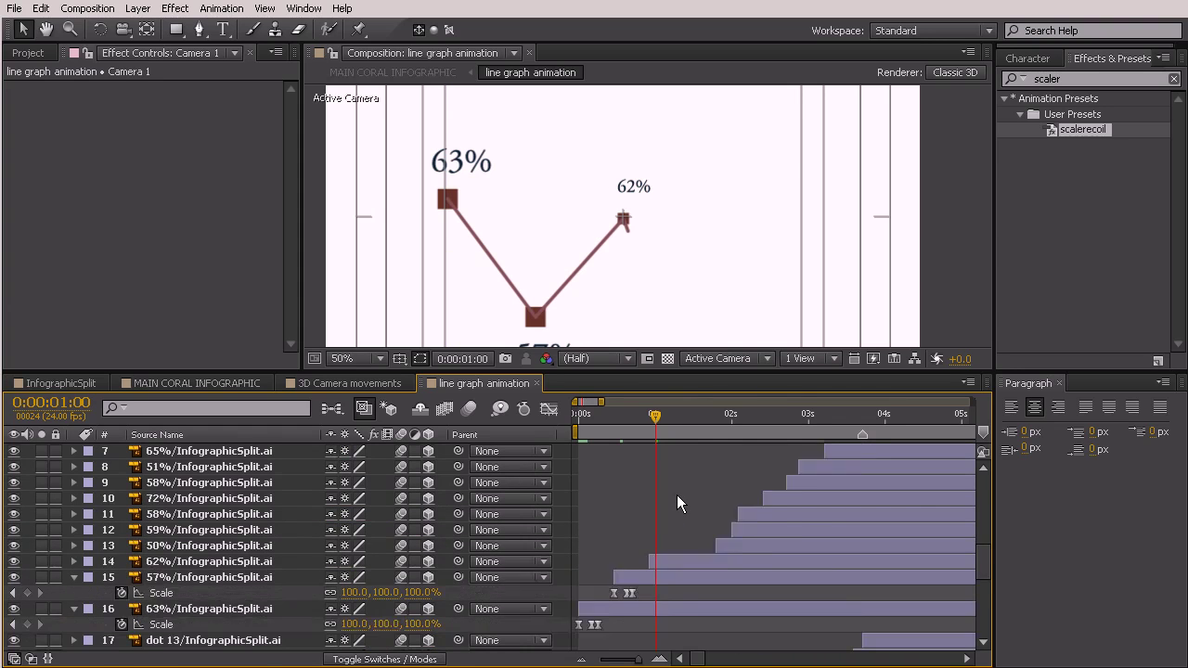
{"action": "left_click_drag", "start_coordinate": [655, 418], "coordinate": [649, 456]}
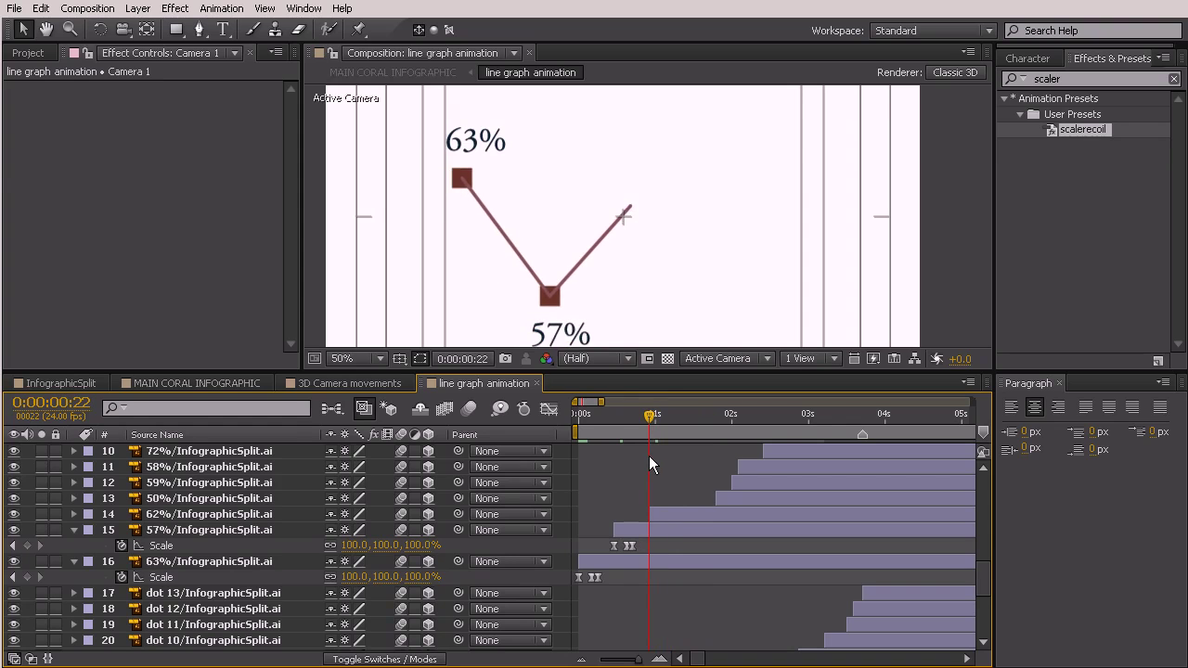
{"action": "left_click", "coordinate": [712, 433]}
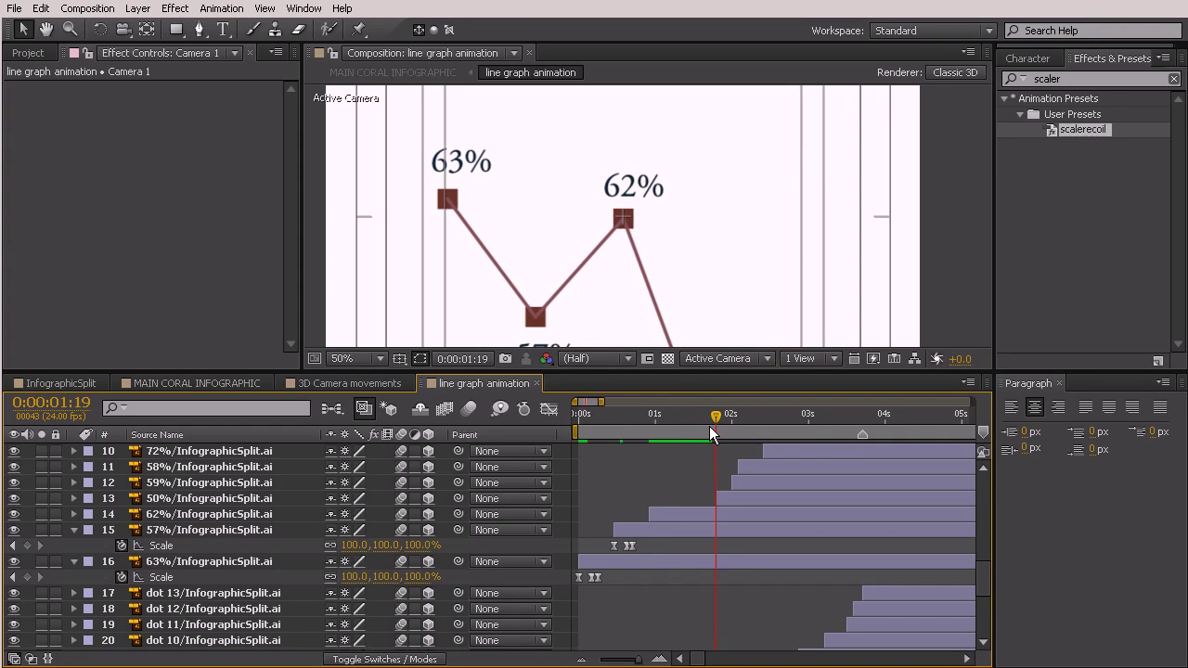
{"action": "left_click_drag", "start_coordinate": [692, 261], "coordinate": [634, 170]}
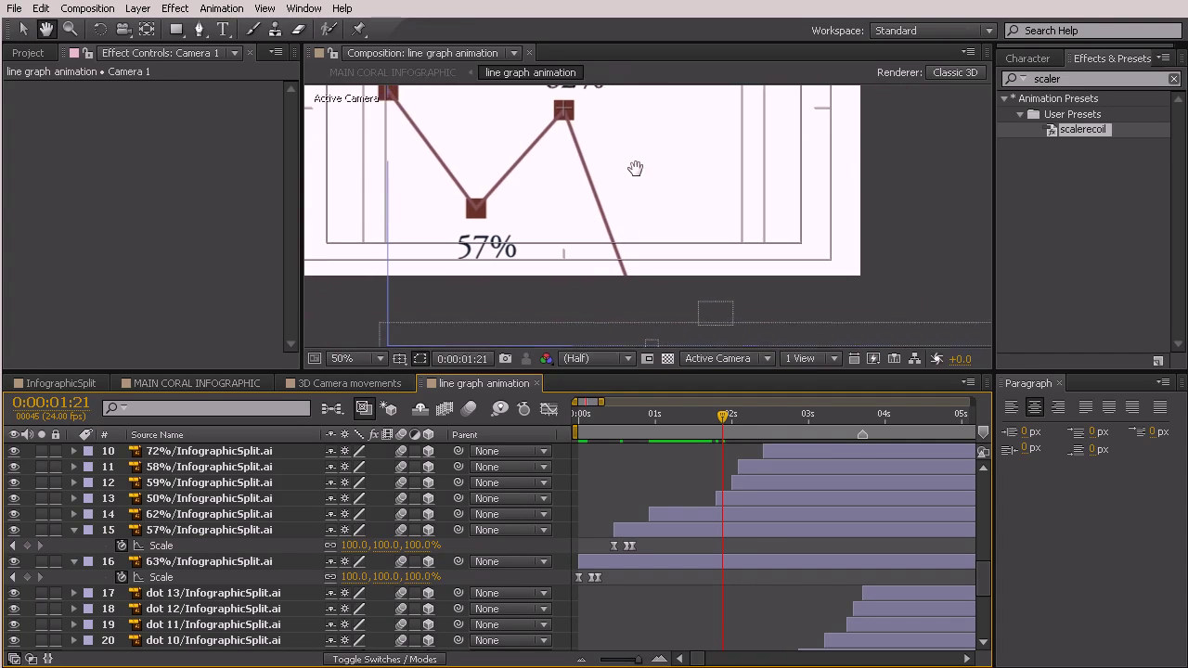
{"action": "scroll", "coordinate": [225, 501], "scroll_direction": "up", "scroll_amount": 3}
{"action": "scroll", "coordinate": [225, 501], "scroll_direction": "up", "scroll_amount": 3}
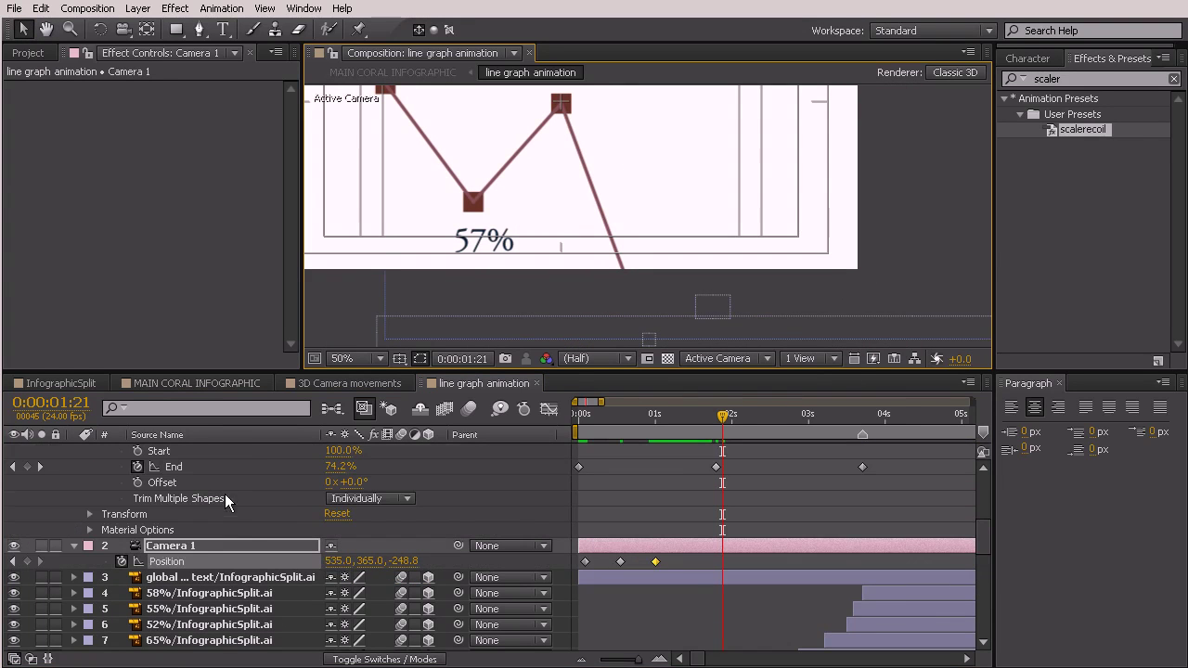
{"action": "left_click", "coordinate": [211, 542]}
{"action": "key", "text": "p"}
{"action": "left_click_drag", "start_coordinate": [343, 564], "coordinate": [409, 564]}
{"action": "left_click_drag", "start_coordinate": [601, 334], "coordinate": [682, 362]}
{"action": "mouse_move", "coordinate": [372, 560]}
{"action": "left_mouse_down"}
{"action": "mouse_move", "coordinate": [383, 561]}
{"action": "mouse_move", "coordinate": [339, 561]}
{"action": "mouse_move", "coordinate": [350, 563]}
{"action": "left_mouse_up"}
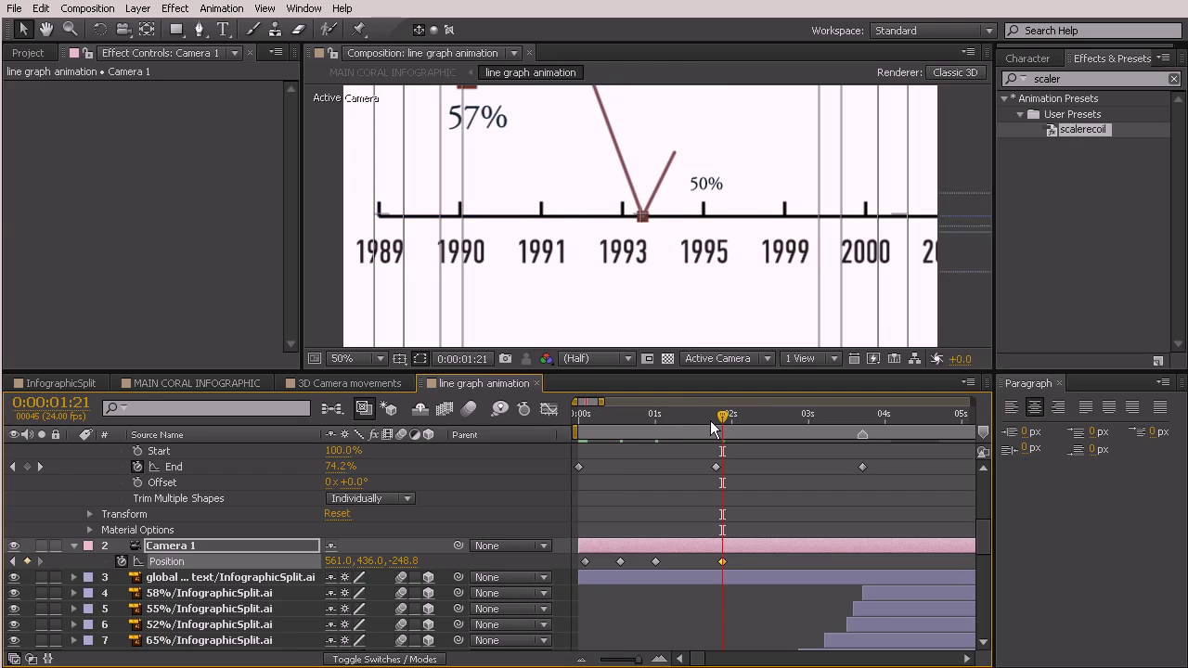
- Enable motion blur for the composition and review the camera move up to the 50% dot
{"action": "left_click_drag", "start_coordinate": [715, 432], "coordinate": [632, 453]}
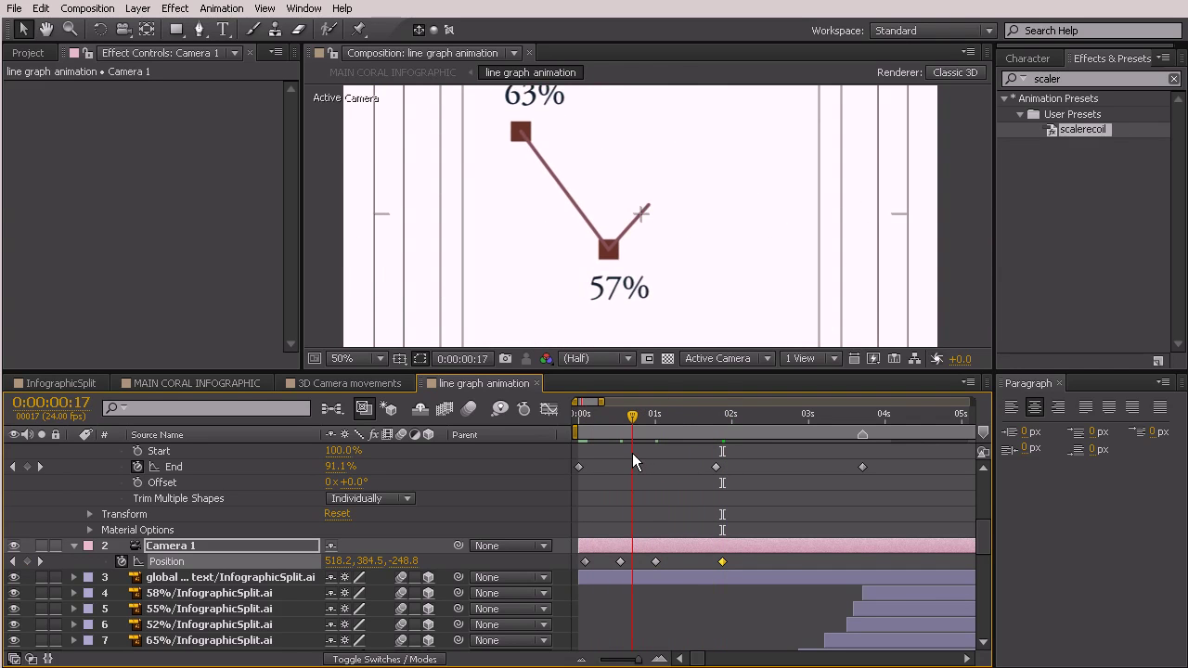
{"action": "left_click", "coordinate": [471, 411]}
{"action": "left_click", "coordinate": [664, 441]}
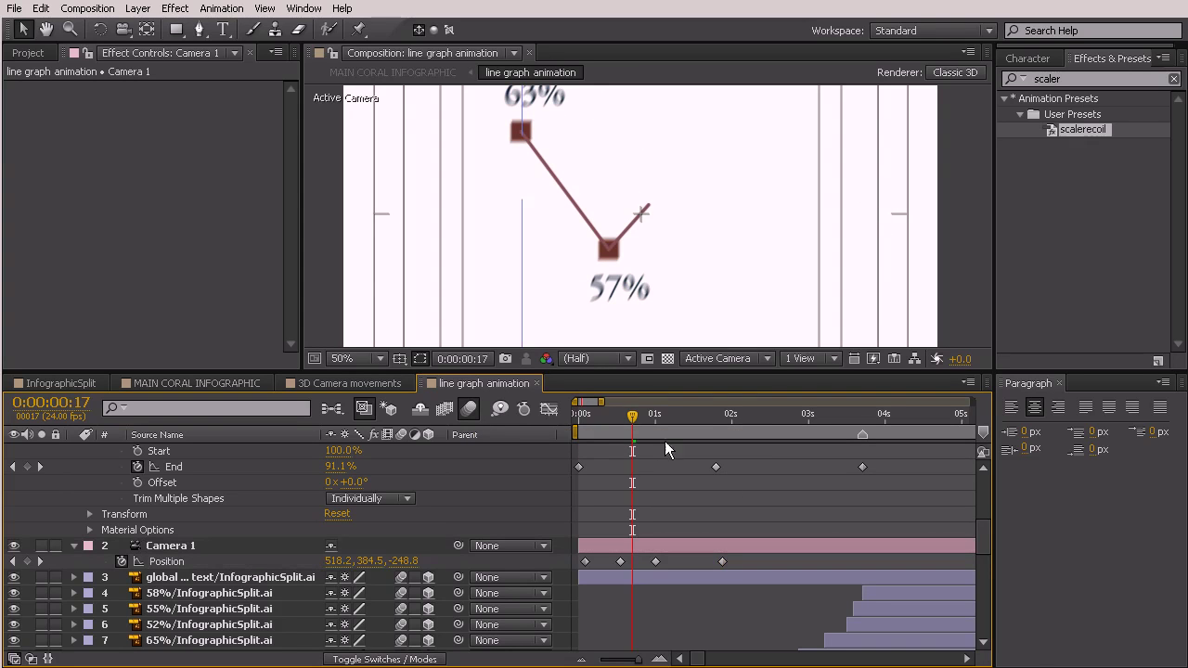
{"action": "left_click_drag", "start_coordinate": [607, 427], "coordinate": [713, 473]}
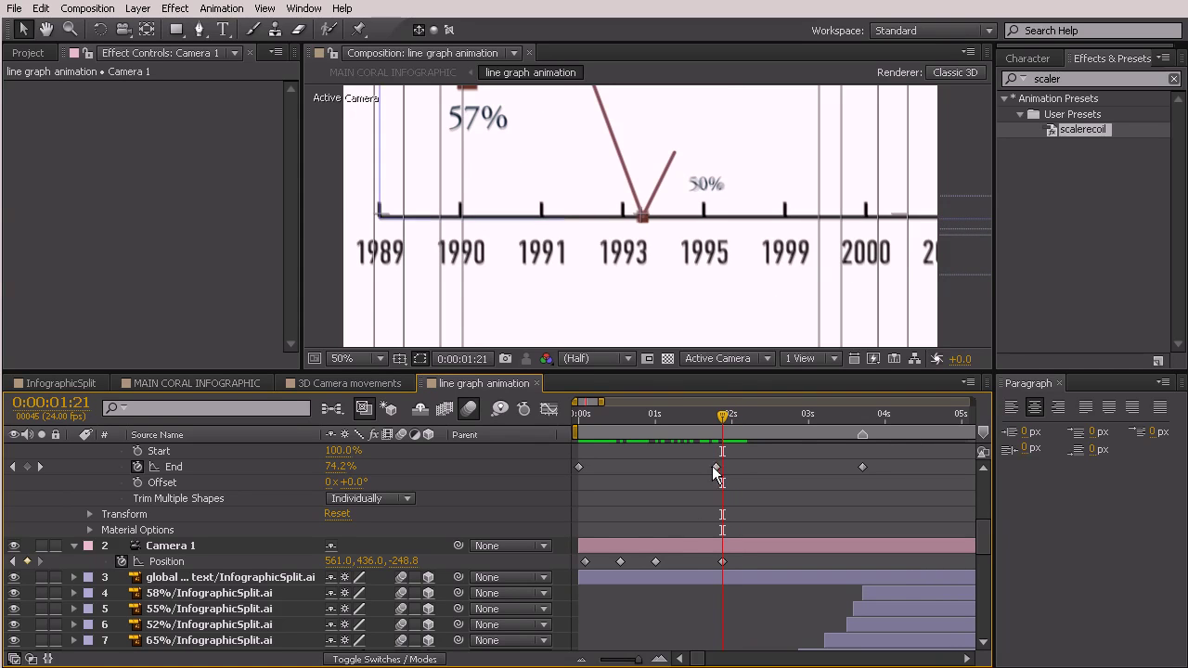
- Keyframe Camera 1's Position at 667, 355, -583.8 at 0:00:03:17, where the line finishes drawing, to pull back over the whole graph
{"action": "left_click", "coordinate": [716, 419]}
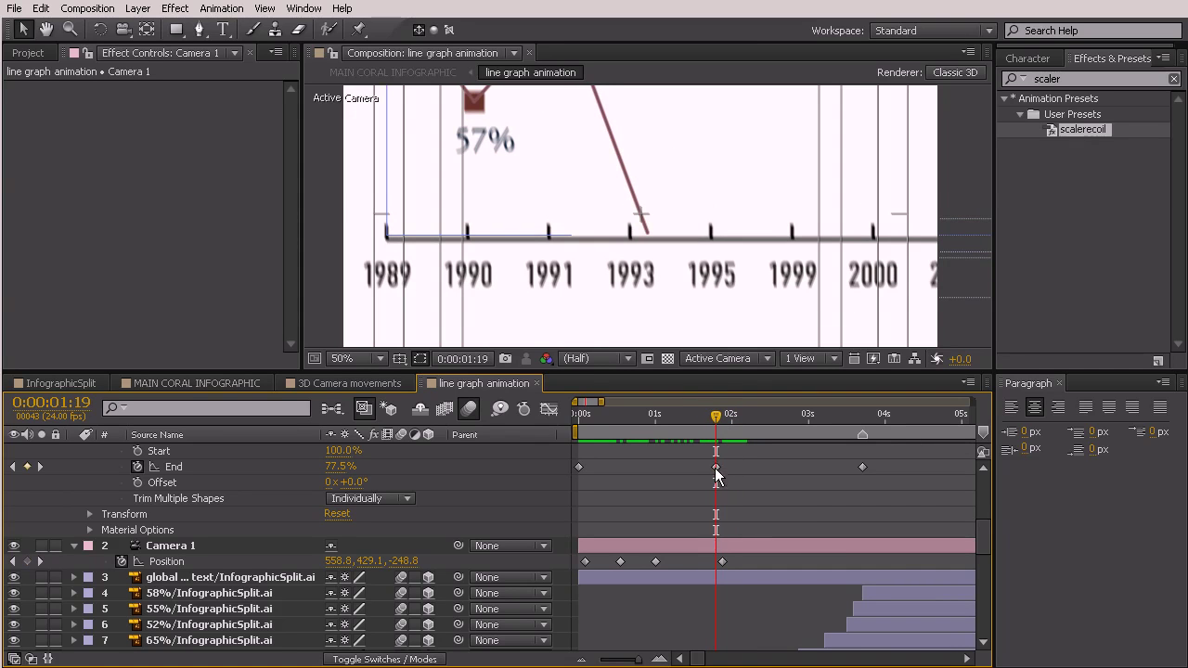
{"action": "mouse_move", "coordinate": [718, 473]}
{"action": "left_click_drag", "start_coordinate": [720, 419], "coordinate": [864, 473]}
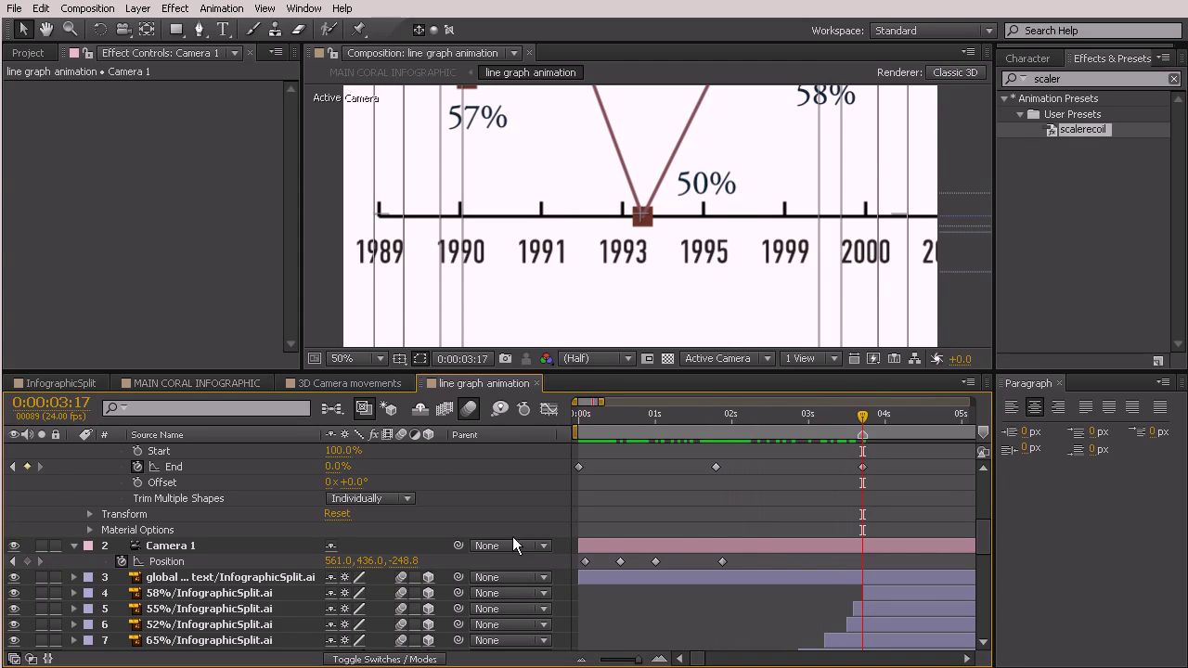
{"action": "scroll", "coordinate": [686, 246], "scroll_direction": "down", "scroll_amount": 2}
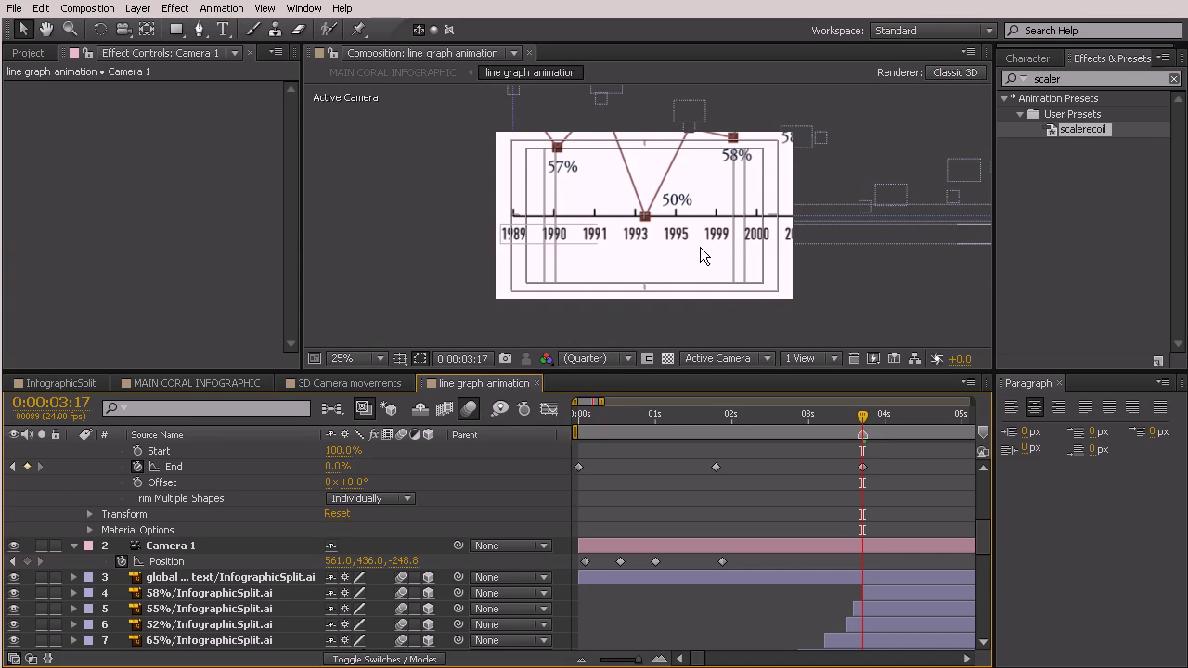
{"action": "left_click_drag", "start_coordinate": [402, 561], "coordinate": [232, 527]}
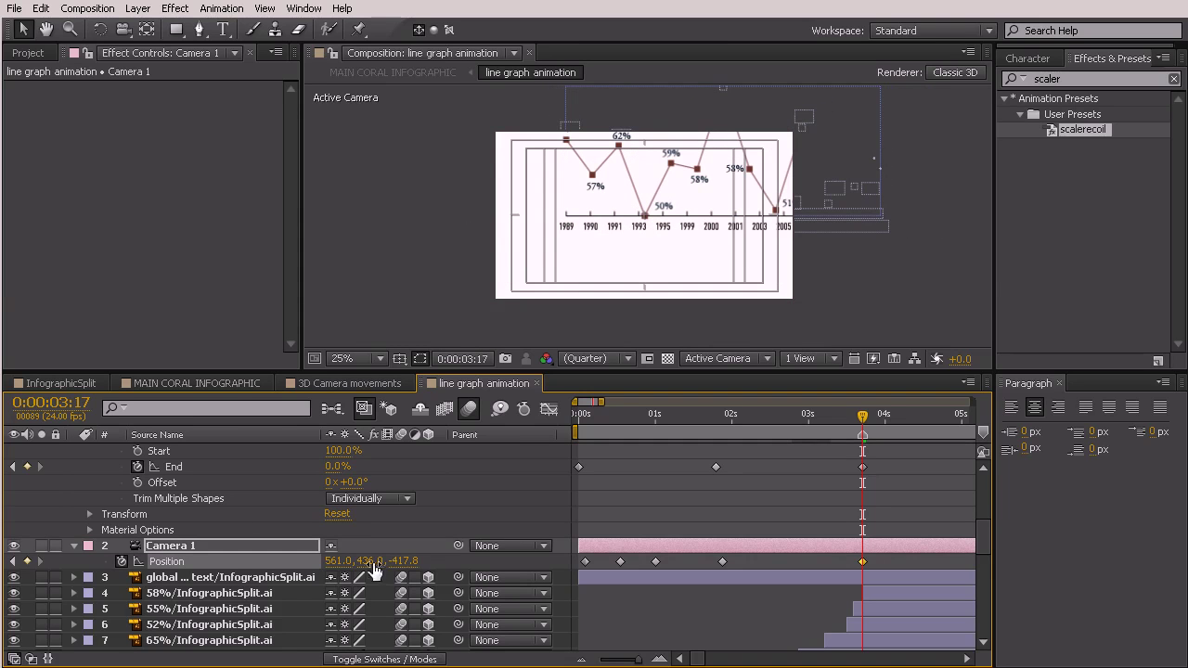
{"action": "left_click_drag", "start_coordinate": [367, 561], "coordinate": [398, 562]}
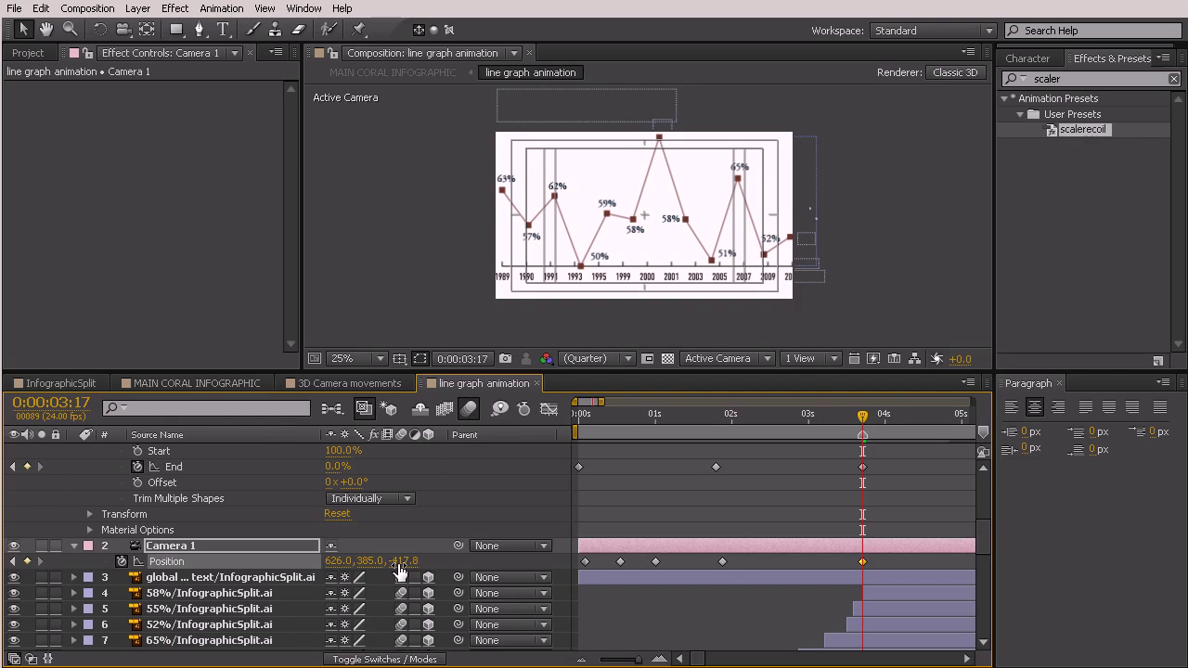
{"action": "left_click_drag", "start_coordinate": [406, 562], "coordinate": [332, 562]}
{"action": "left_click_drag", "start_coordinate": [332, 561], "coordinate": [306, 563]}
{"action": "left_click_drag", "start_coordinate": [228, 564], "coordinate": [249, 567]}
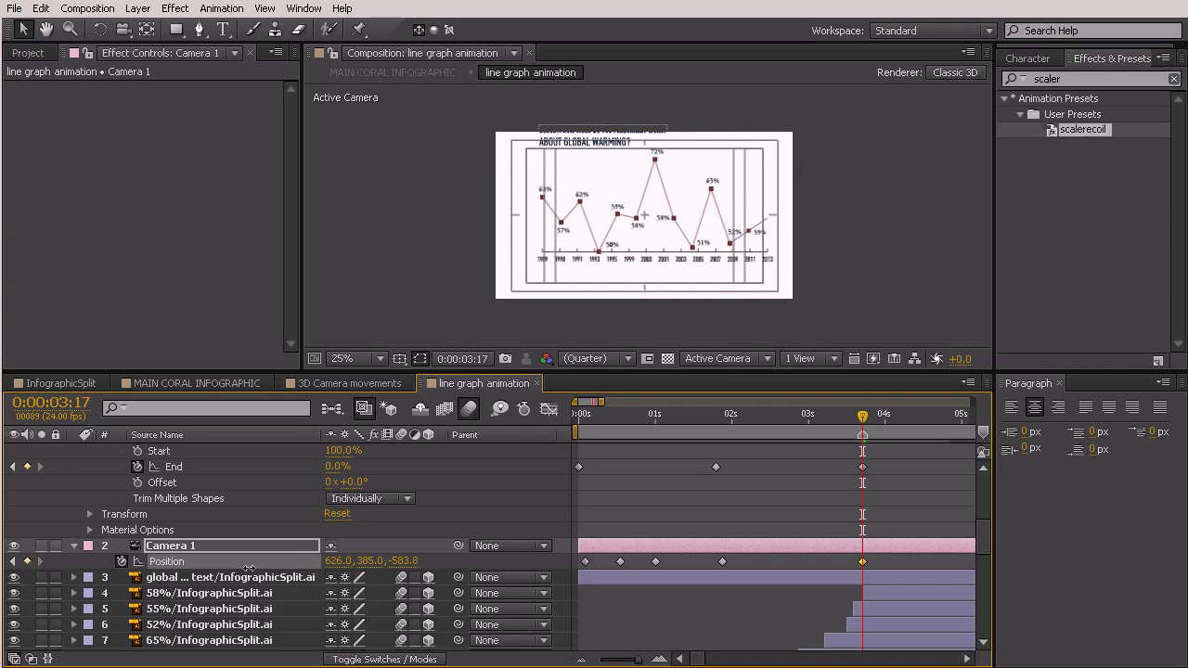
{"action": "left_click_drag", "start_coordinate": [369, 568], "coordinate": [341, 561]}
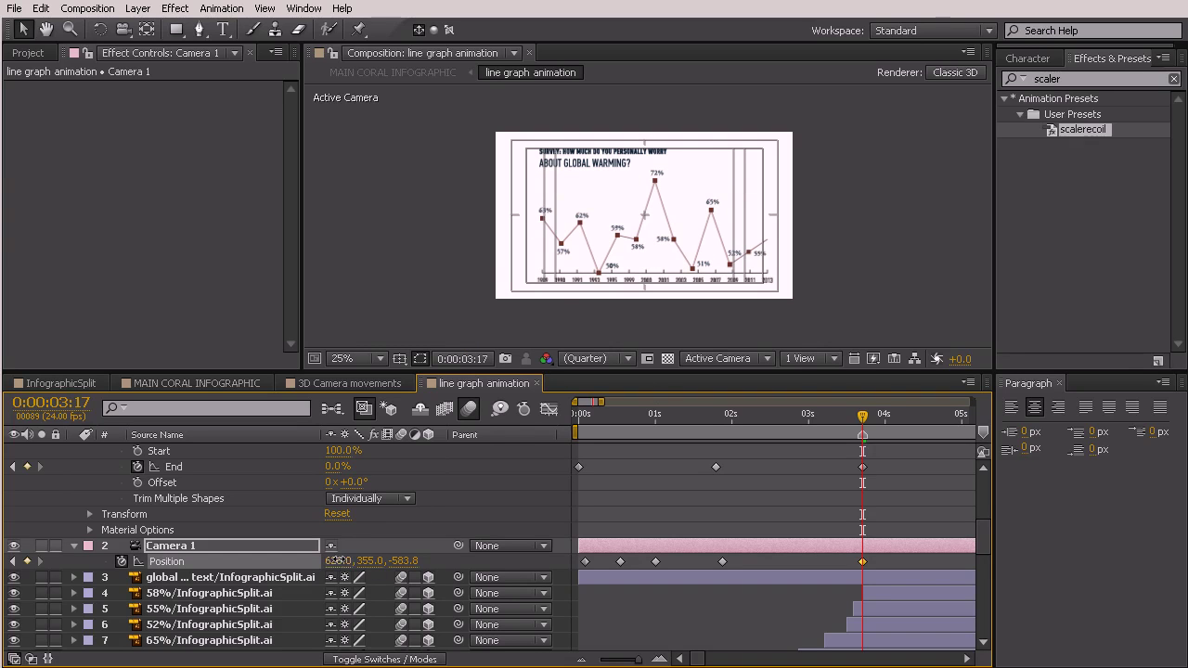
{"action": "left_click_drag", "start_coordinate": [341, 561], "coordinate": [382, 563]}
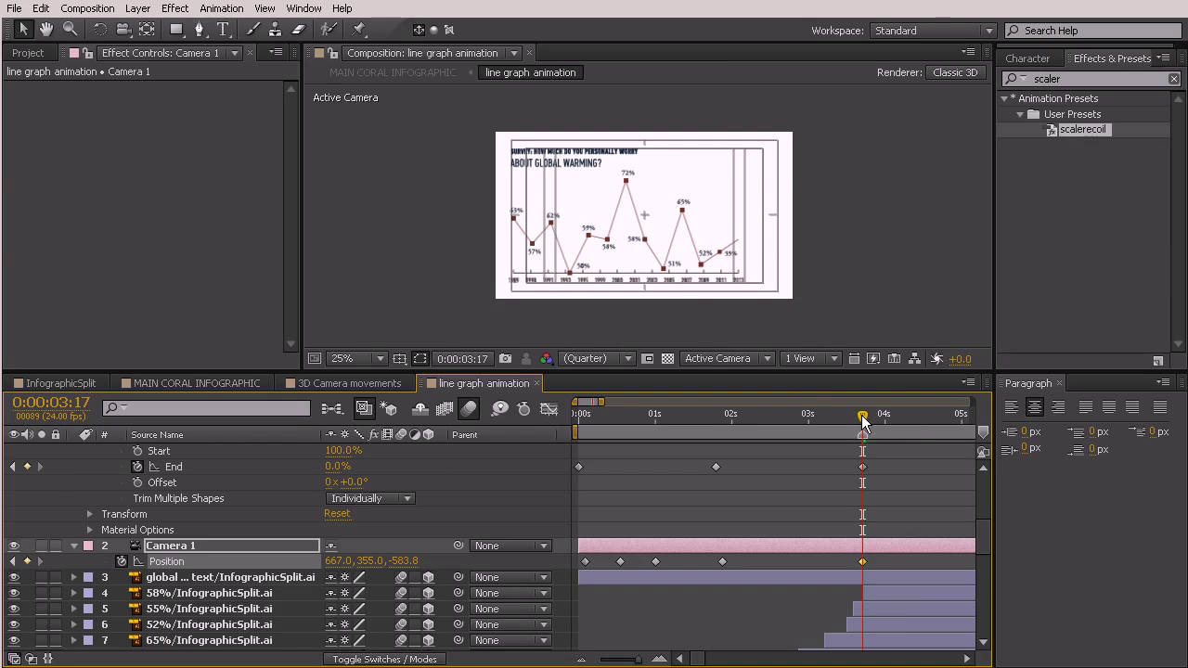
- End the composition's work area at 0:00:04:06 and preview the whole camera move
{"action": "left_click_drag", "start_coordinate": [864, 422], "coordinate": [903, 417]}
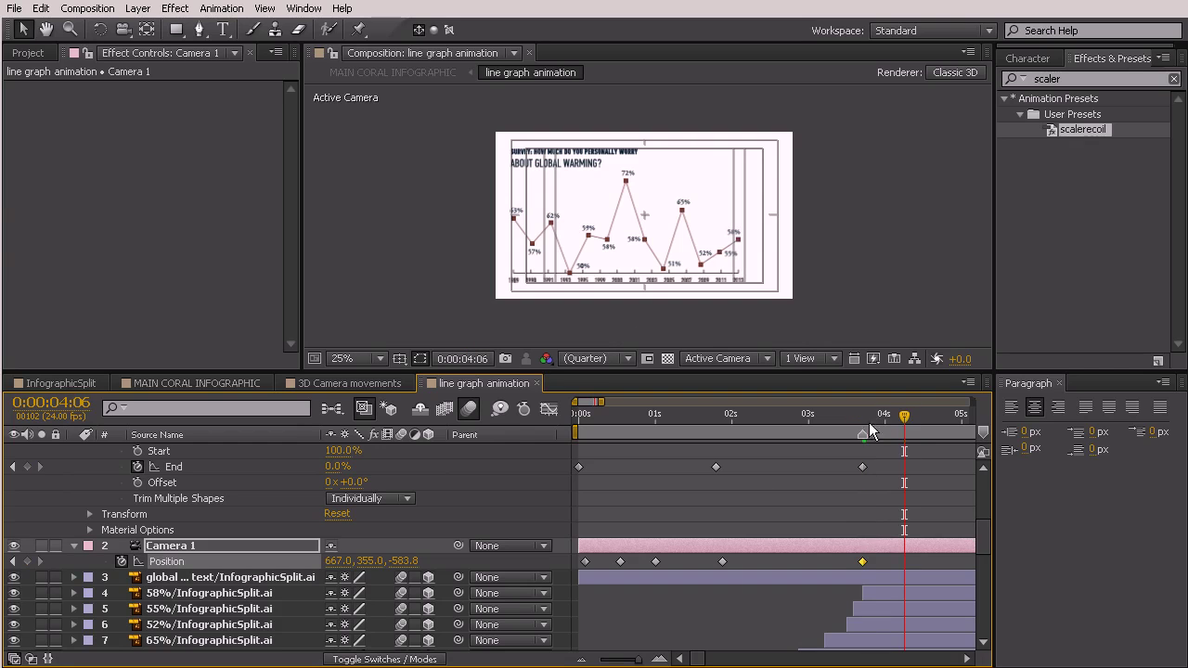
{"action": "key", "text": "n"}
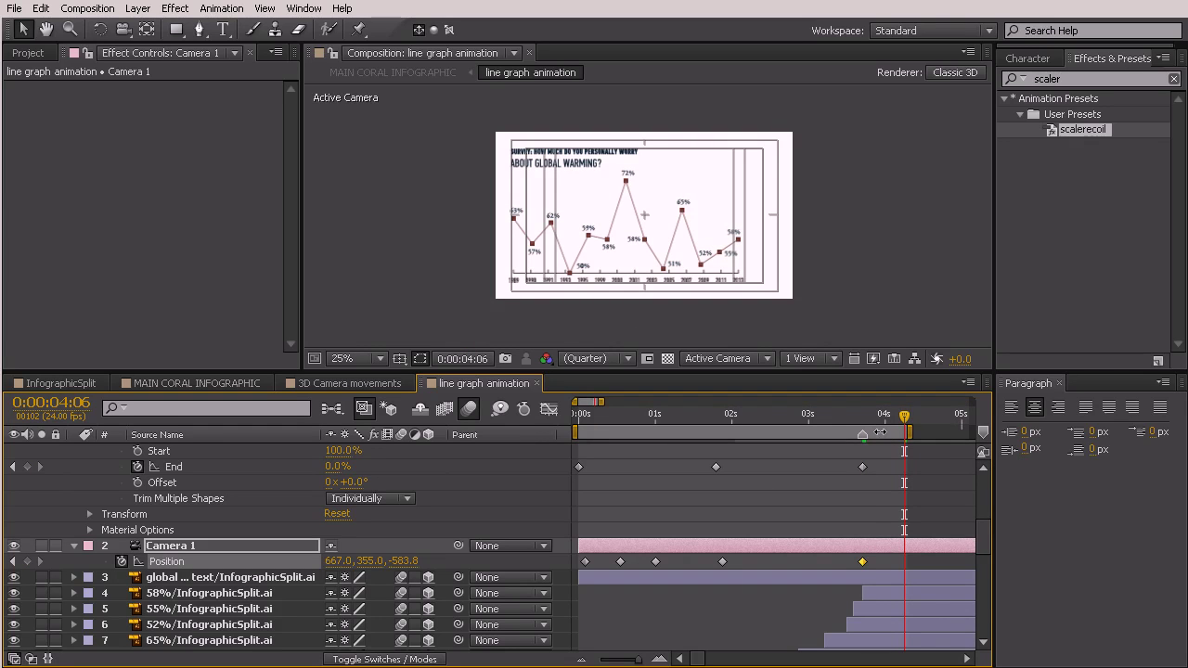
{"action": "key", "text": "KP_0"}
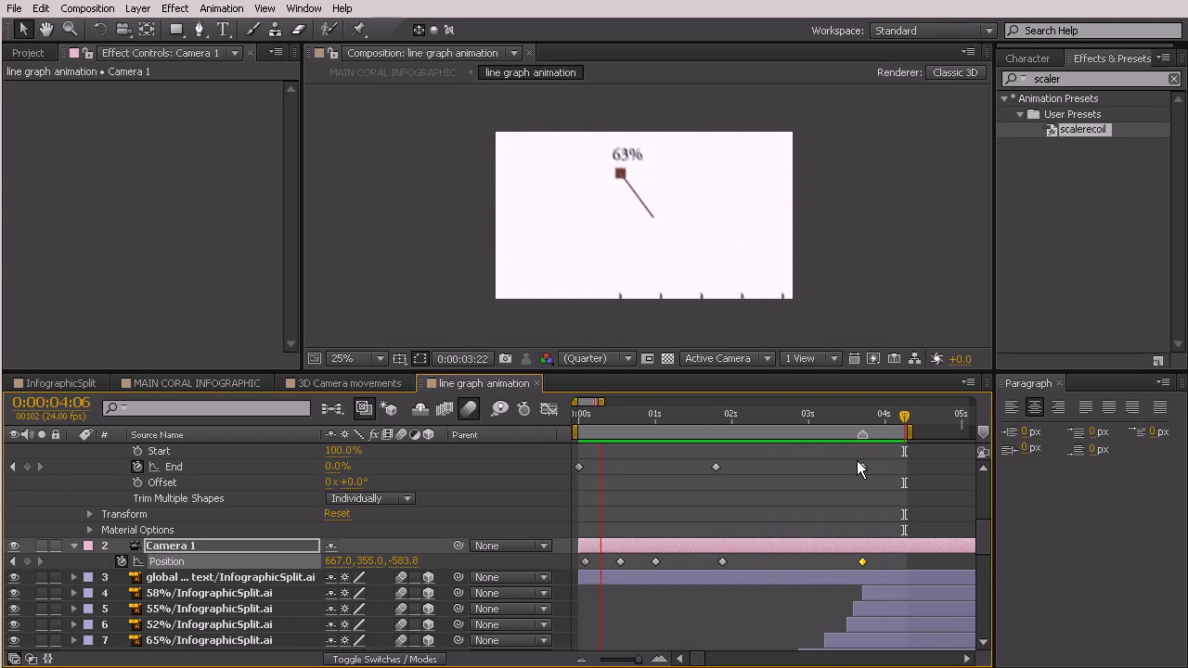
- Move Camera 1's last Position keyframe earlier to 0:00:02:16 so the pull-back happens sooner
{"action": "left_click_drag", "start_coordinate": [713, 413], "coordinate": [774, 478]}
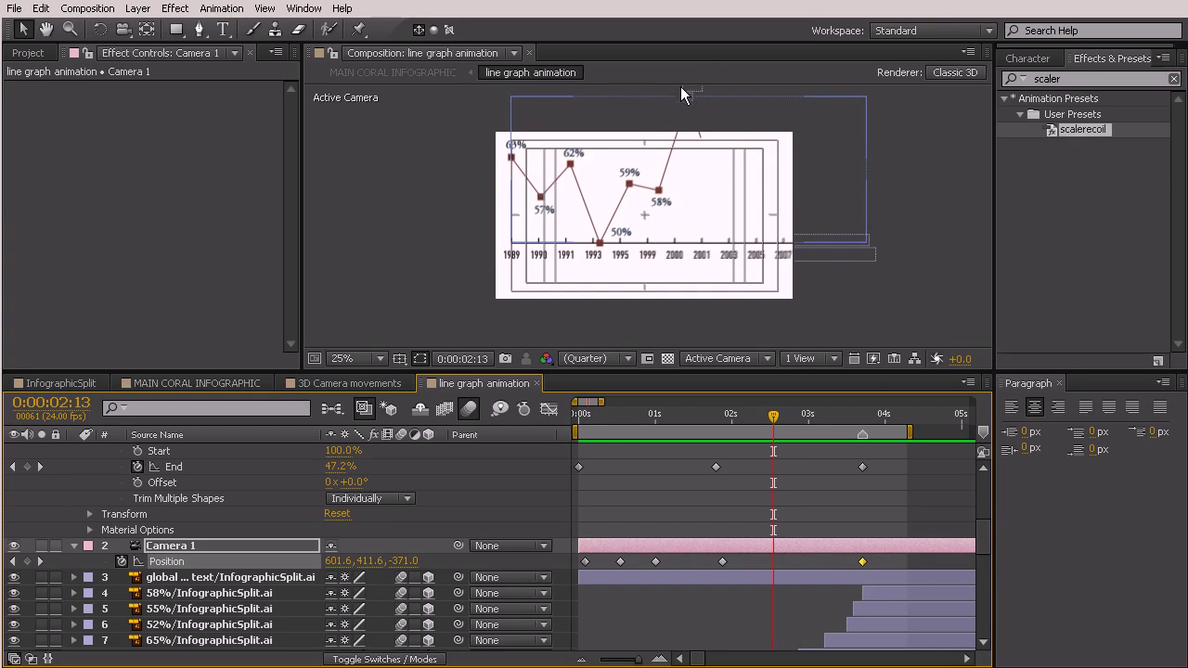
{"action": "left_click_drag", "start_coordinate": [861, 563], "coordinate": [820, 561]}
{"action": "left_click_drag", "start_coordinate": [773, 417], "coordinate": [758, 422]}
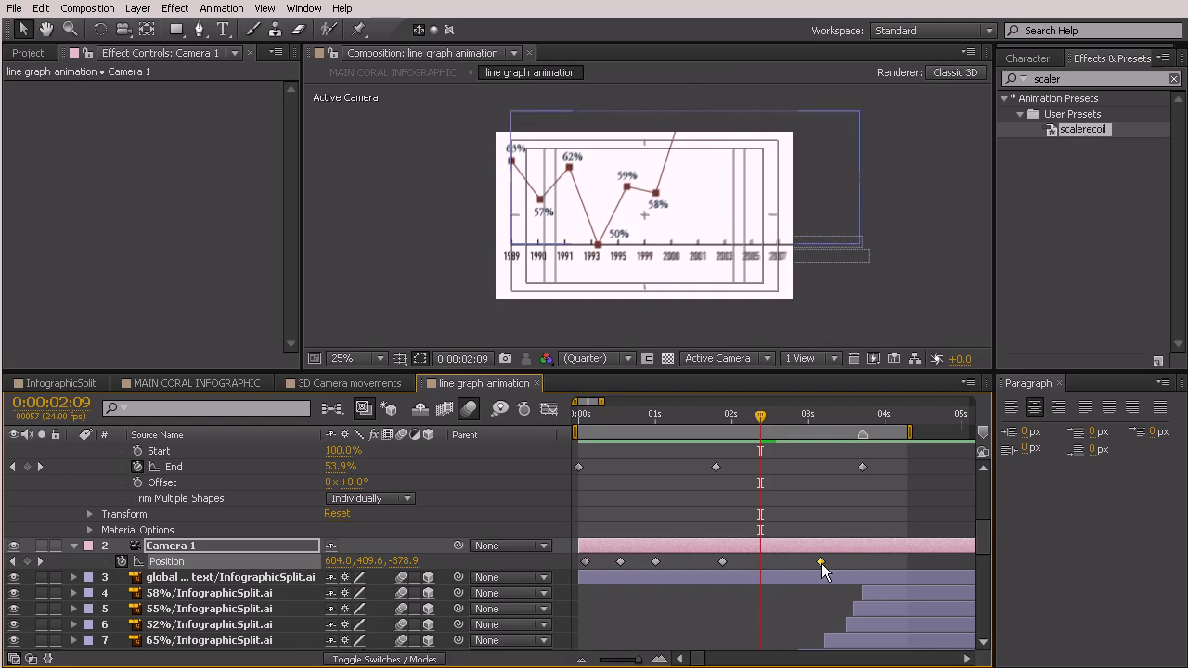
{"action": "left_click_drag", "start_coordinate": [822, 563], "coordinate": [785, 559]}
{"action": "left_click_drag", "start_coordinate": [761, 420], "coordinate": [783, 432]}
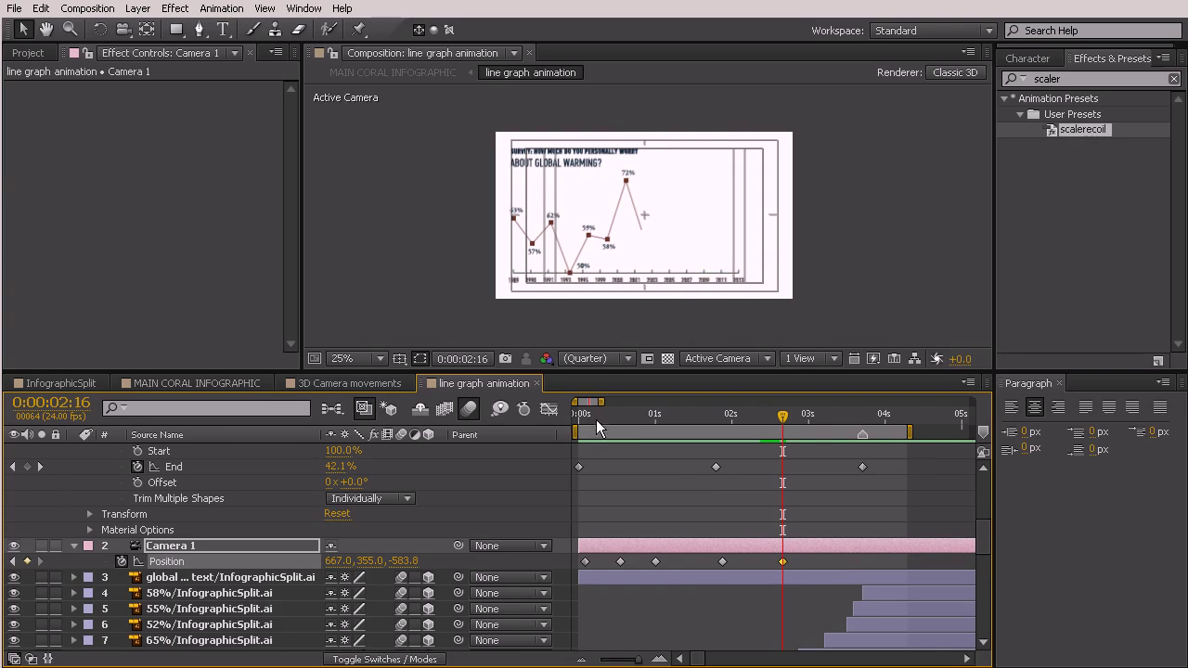
- Apply Easy Ease to all five of Camera 1's Position keyframes
{"action": "left_click_drag", "start_coordinate": [809, 561], "coordinate": [578, 564]}
{"action": "left_click", "coordinate": [235, 9]}
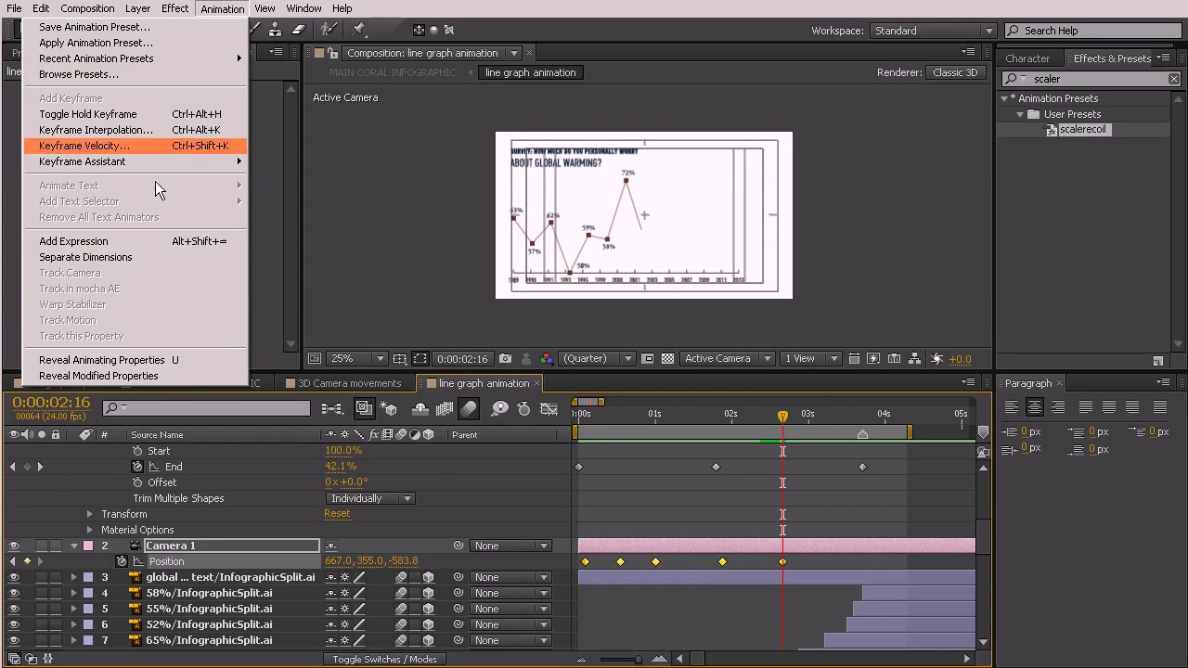
{"action": "mouse_move", "coordinate": [156, 160]}
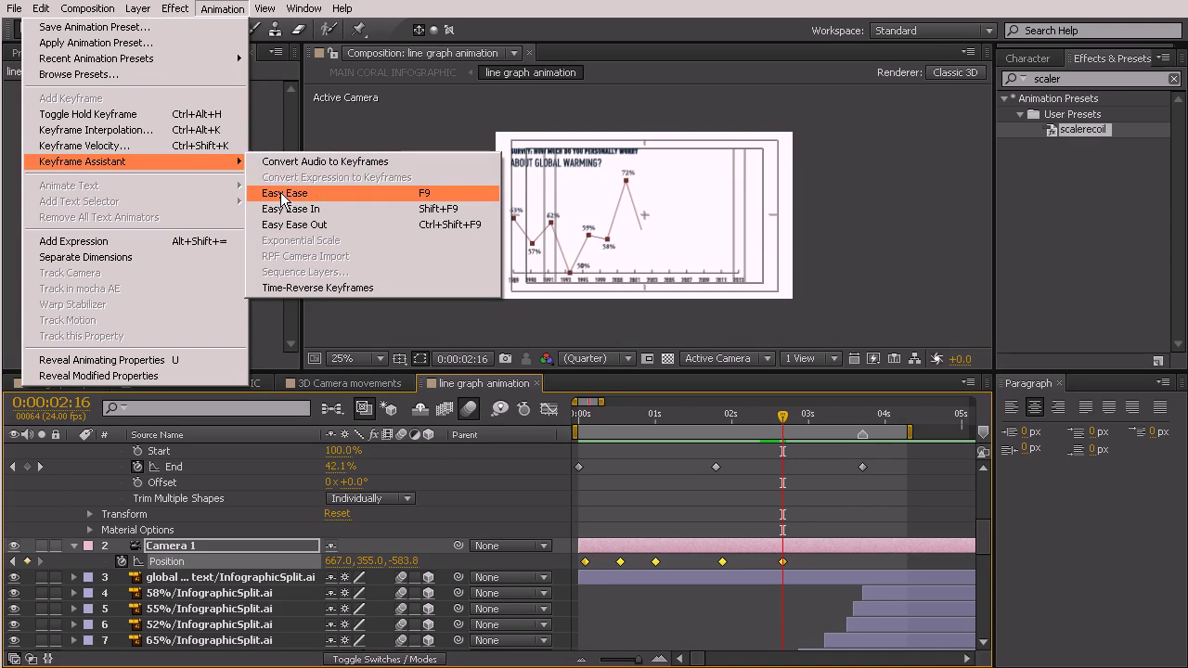
{"action": "left_click", "coordinate": [282, 193]}
{"action": "left_click", "coordinate": [833, 505]}
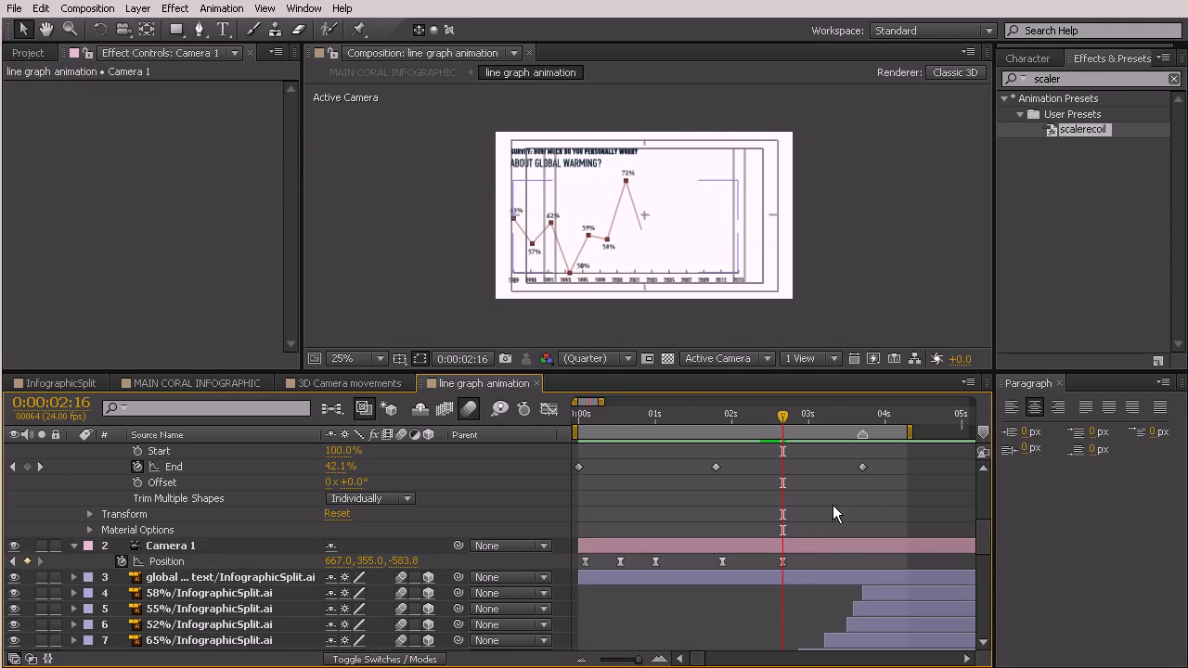
- Lengthen the incoming ease of Camera 1's last Position keyframe in the speed graph to peak at about 1800 px/sec, and preview it
{"action": "left_click", "coordinate": [783, 561]}
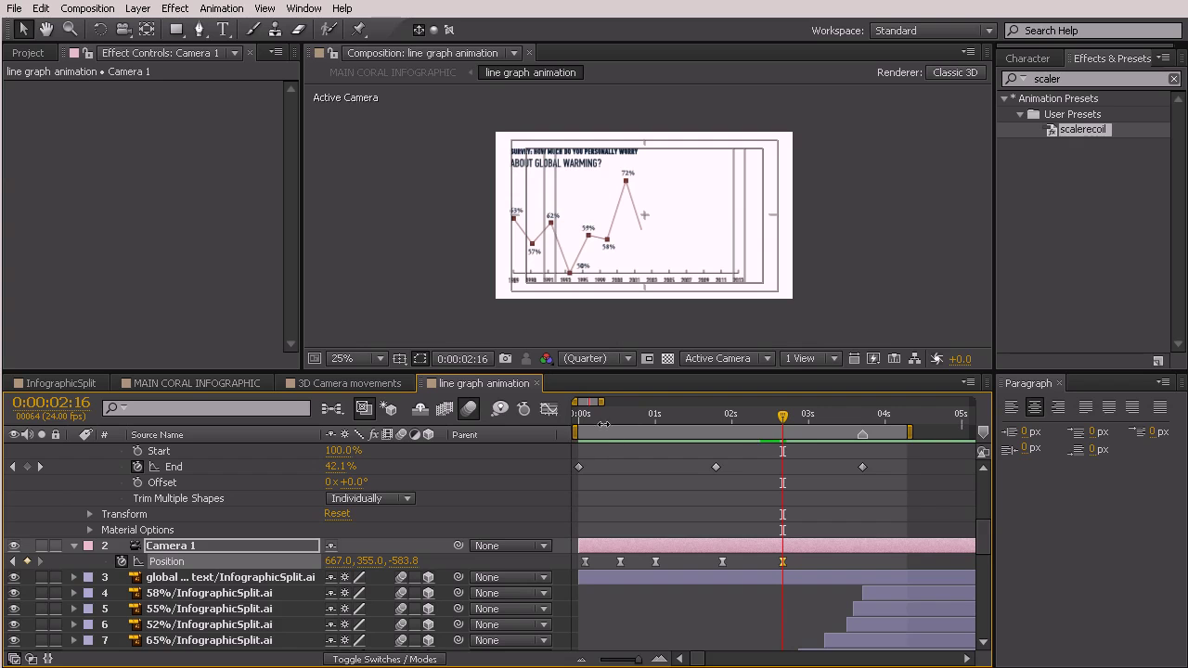
{"action": "left_click", "coordinate": [554, 409]}
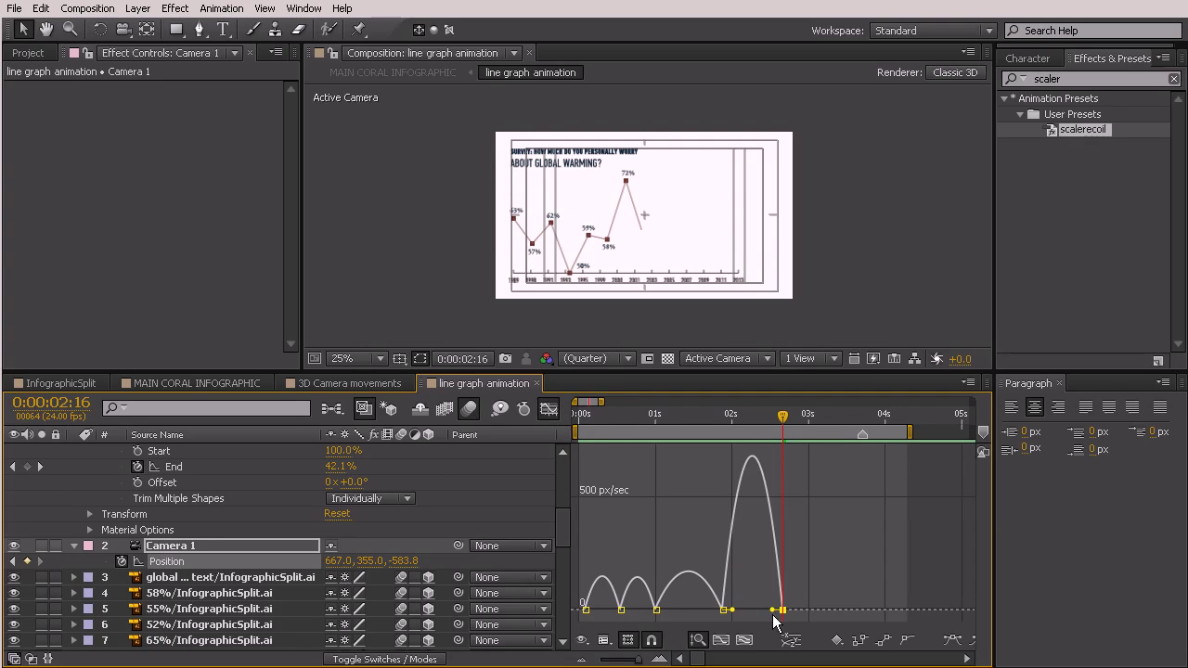
{"action": "left_click_drag", "start_coordinate": [771, 615], "coordinate": [752, 610]}
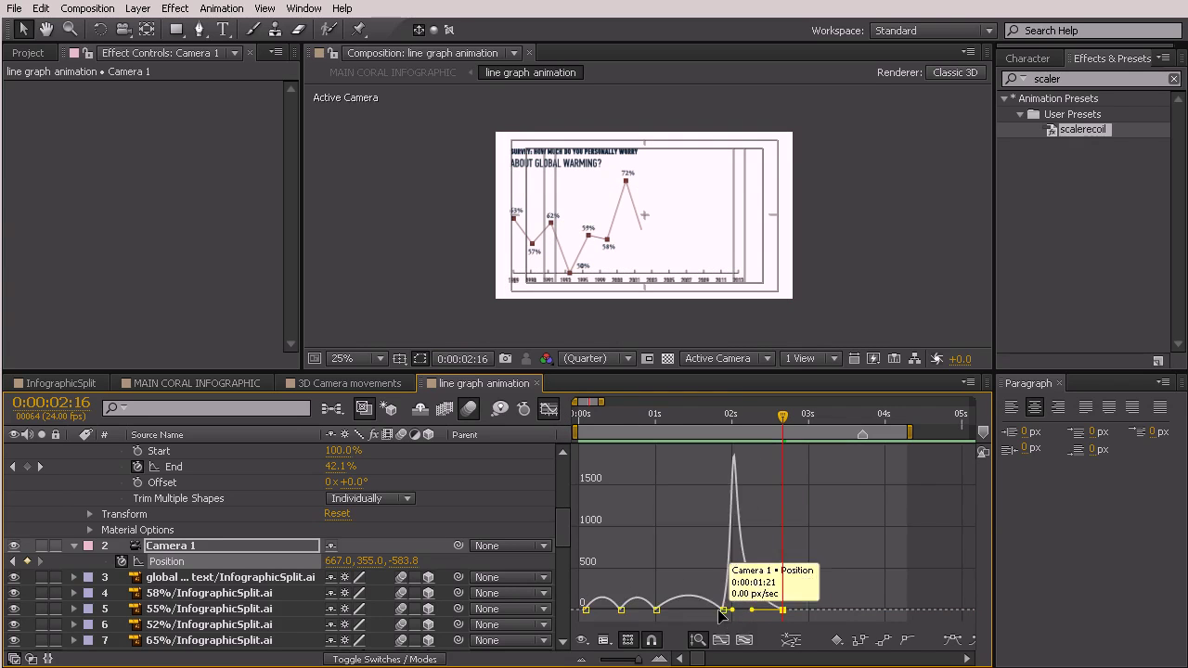
{"action": "left_click", "coordinate": [550, 412]}
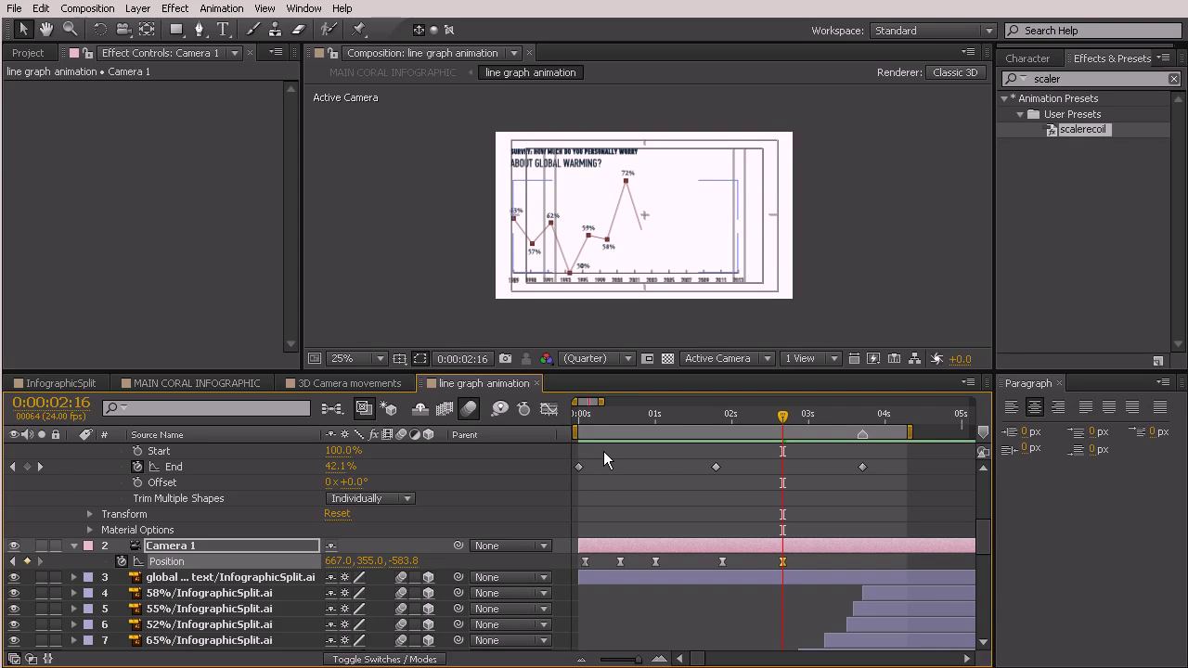
{"action": "key", "text": "KP_0"}
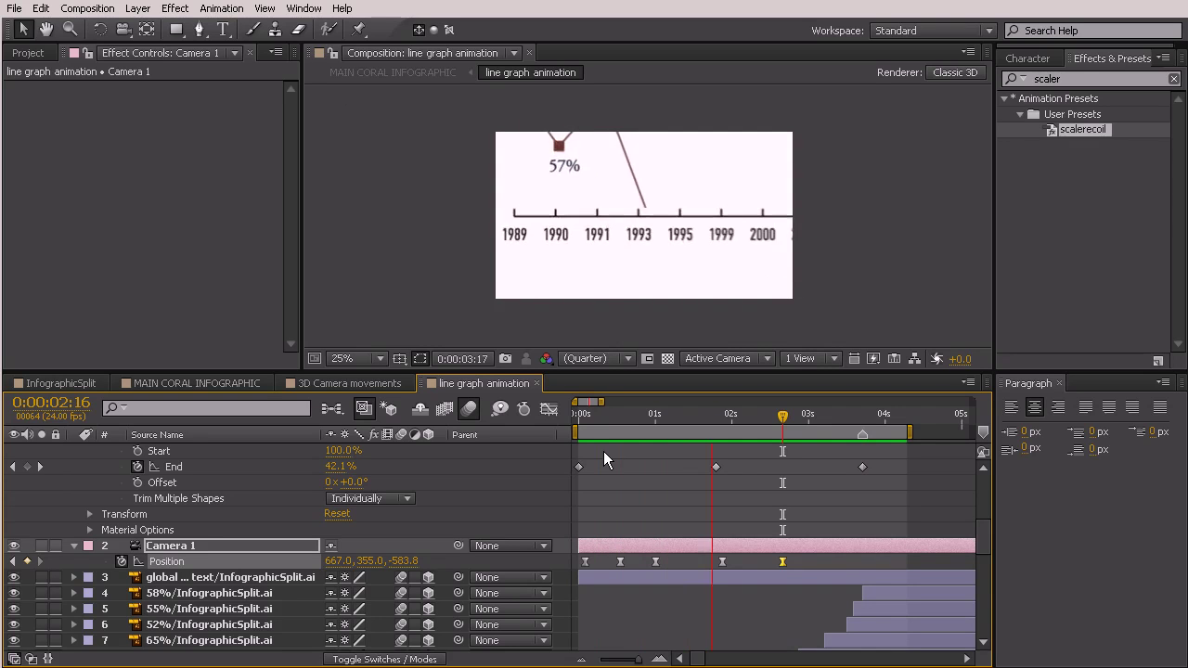
{"action": "left_click", "coordinate": [604, 451]}
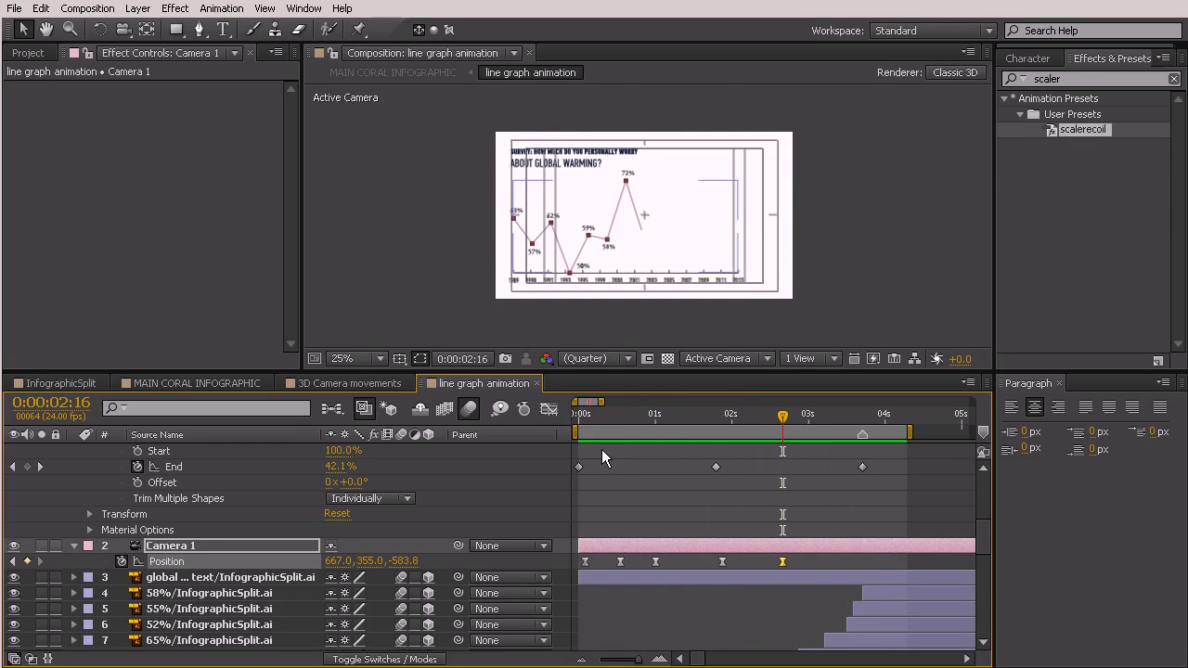
- Shorten the last Position keyframe's incoming ease until the pull-back peaks at about 1100 px/sec, and preview the softer move
{"action": "left_click_drag", "start_coordinate": [715, 414], "coordinate": [783, 455]}
{"action": "left_click", "coordinate": [549, 409]}
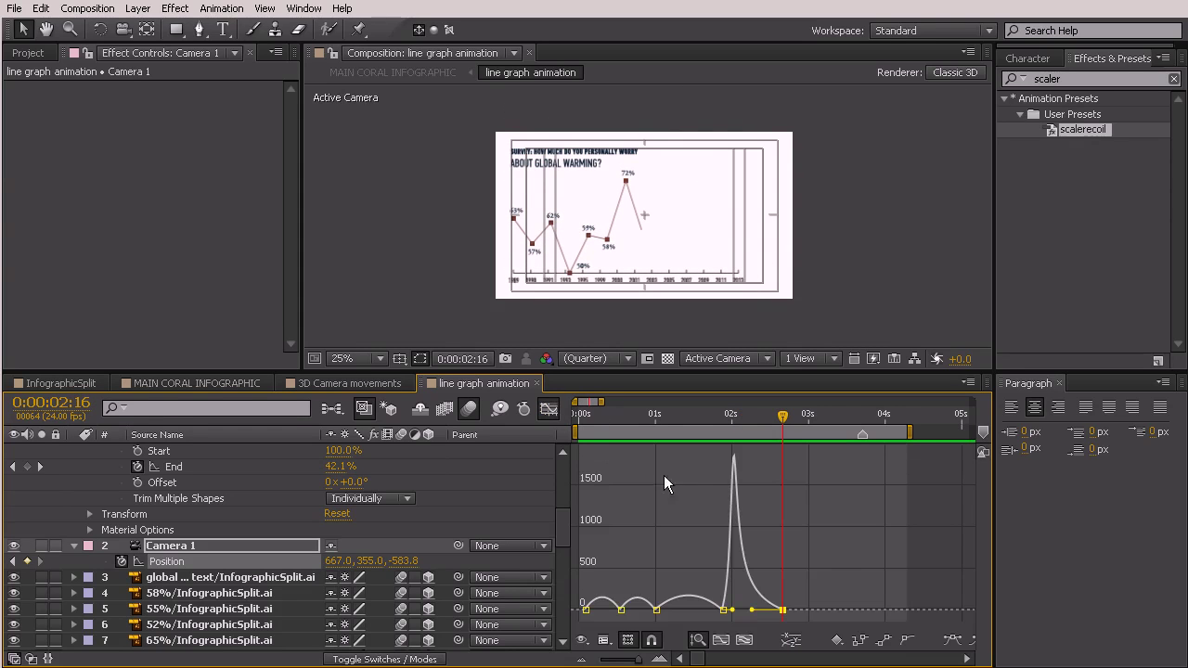
{"action": "left_click_drag", "start_coordinate": [754, 613], "coordinate": [761, 619]}
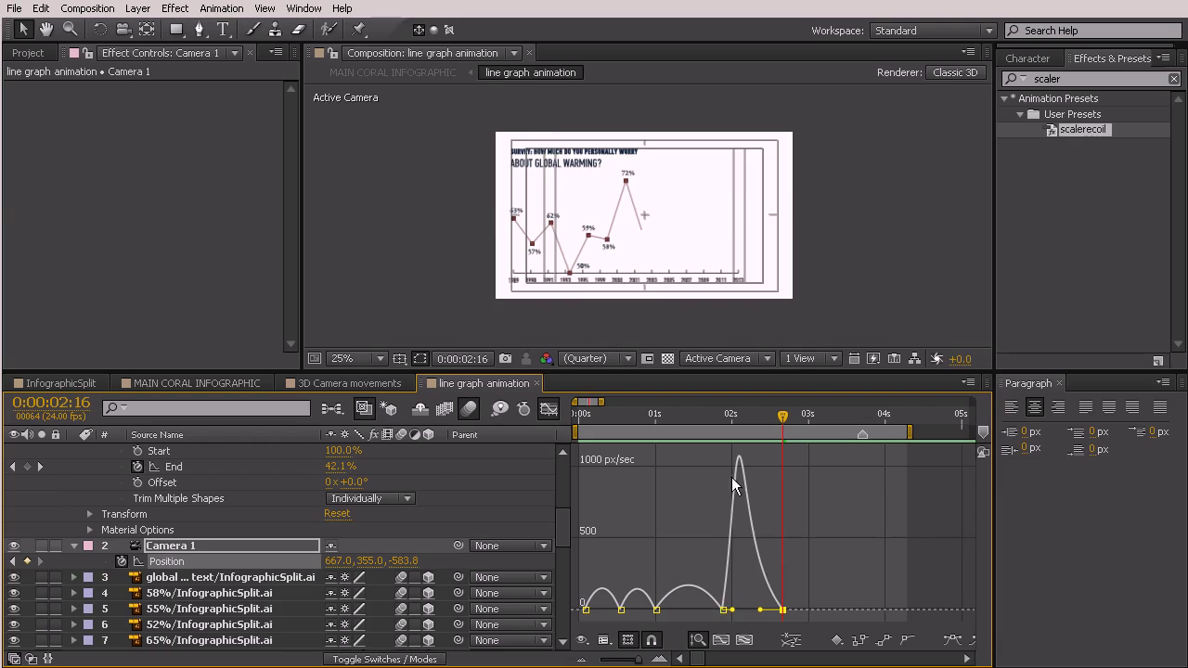
{"action": "key", "text": "space"}
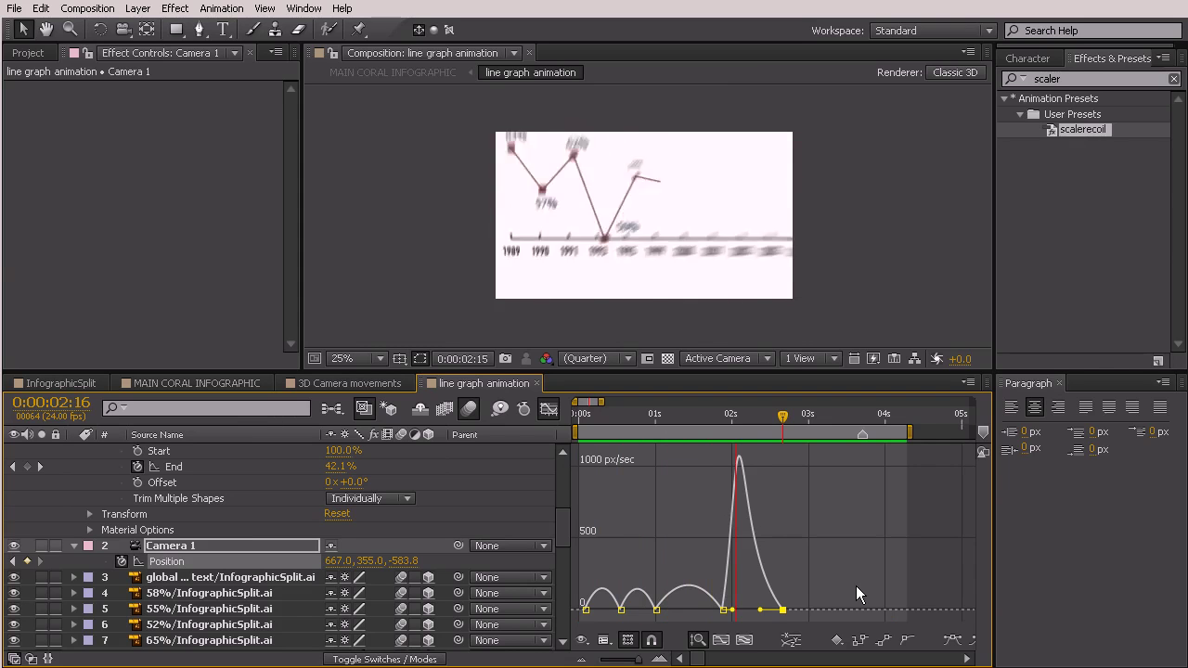
{"action": "left_click", "coordinate": [855, 580]}
- Set Camera 1's Z Position to -313.8 at the 0:00:01:21 keyframe to pull slightly back from the 50% dot
{"action": "left_click_drag", "start_coordinate": [707, 414], "coordinate": [726, 568]}
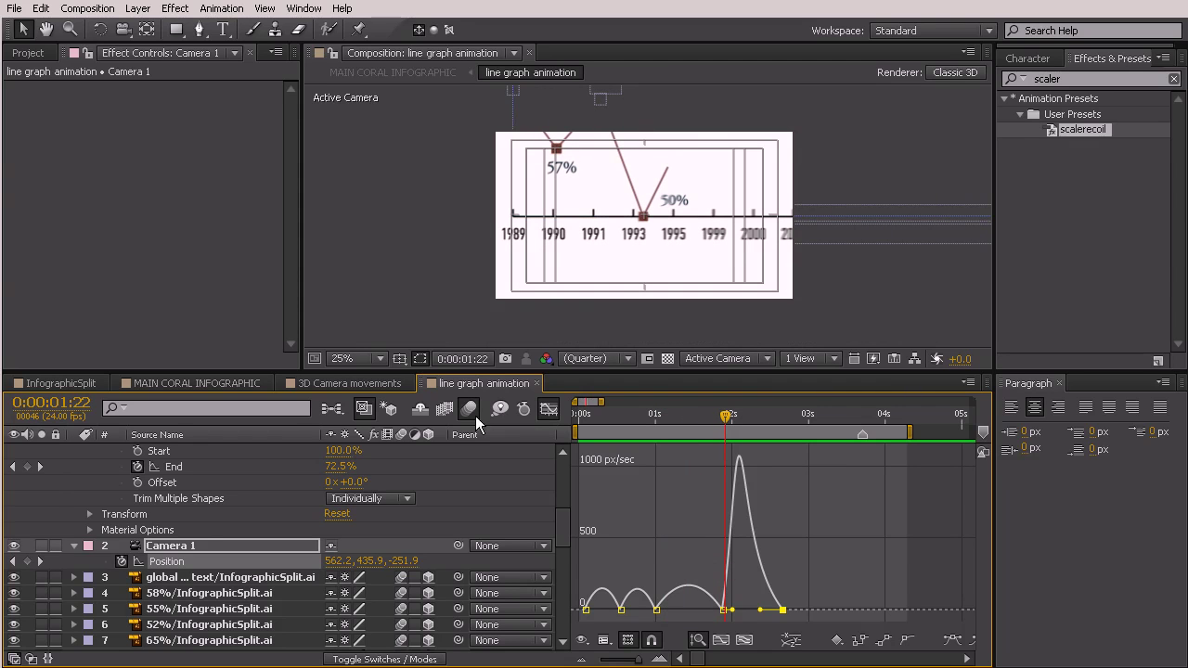
{"action": "left_click", "coordinate": [549, 410]}
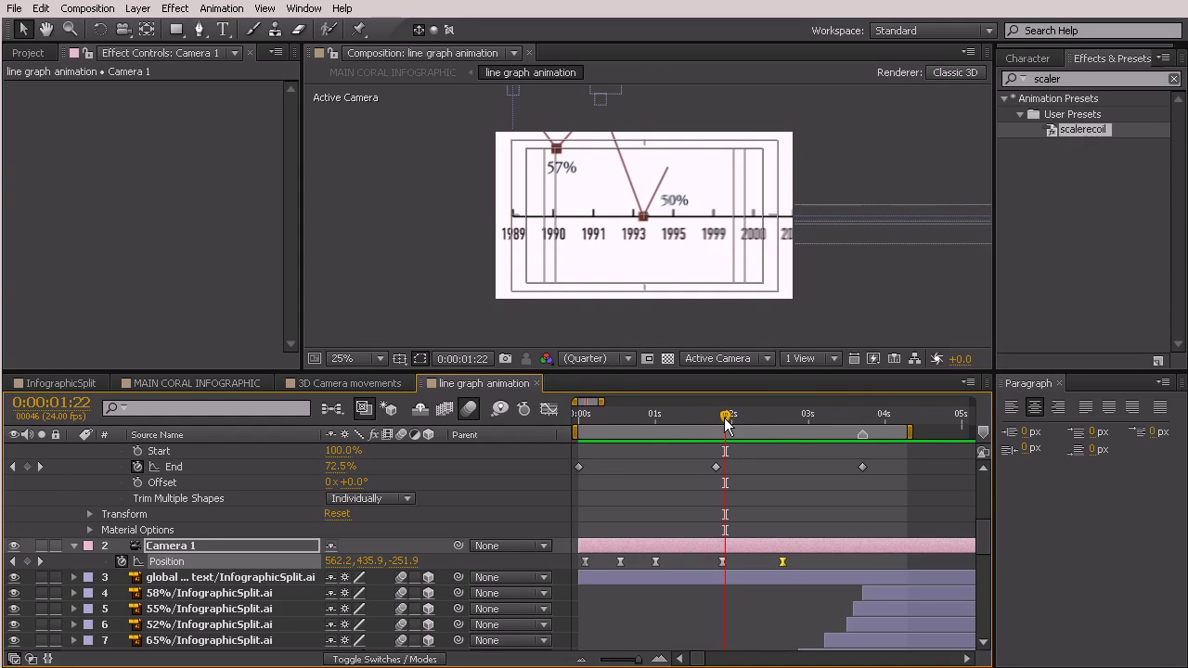
{"action": "left_click", "coordinate": [722, 416]}
{"action": "left_click", "coordinate": [747, 530]}
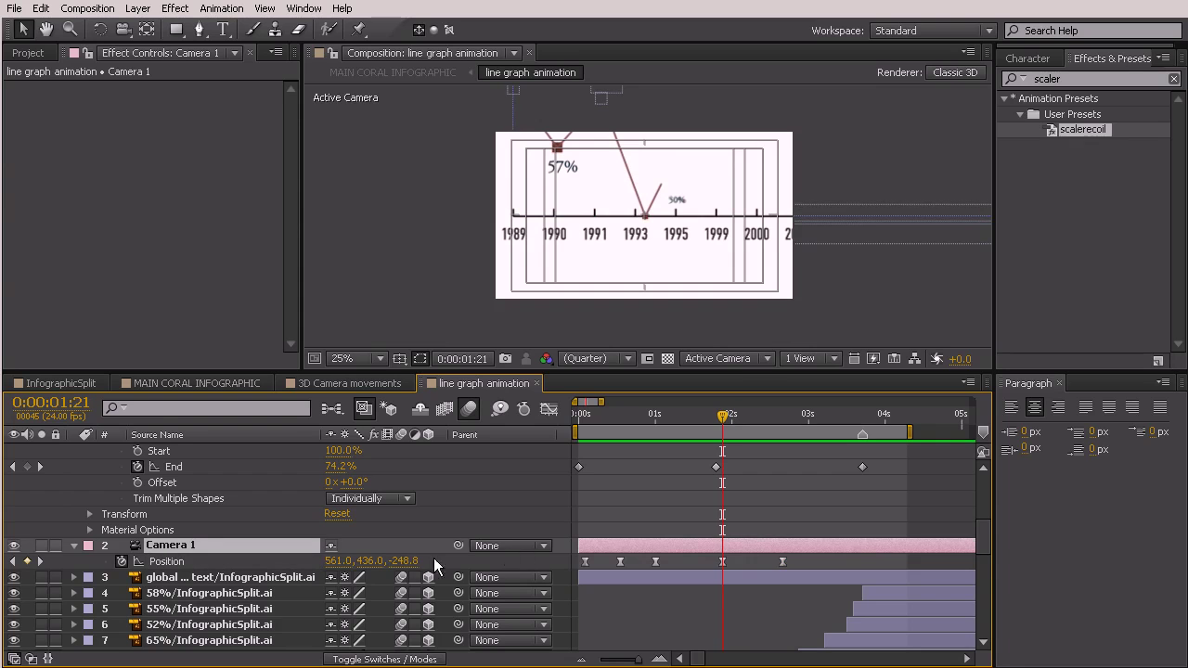
{"action": "left_click_drag", "start_coordinate": [408, 566], "coordinate": [334, 546]}
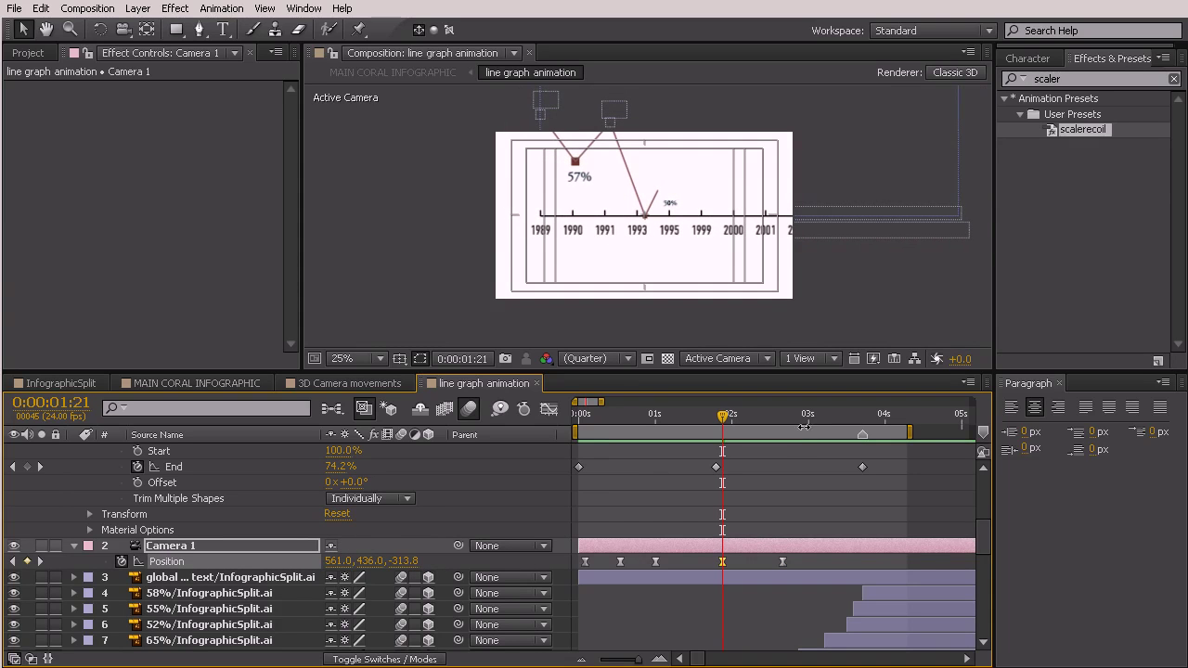
- Examine the revised camera move and the pulled-back framing of the graph between 0:00:02:17 and 0:00:03:11
{"action": "left_click_drag", "start_coordinate": [605, 414], "coordinate": [844, 476]}
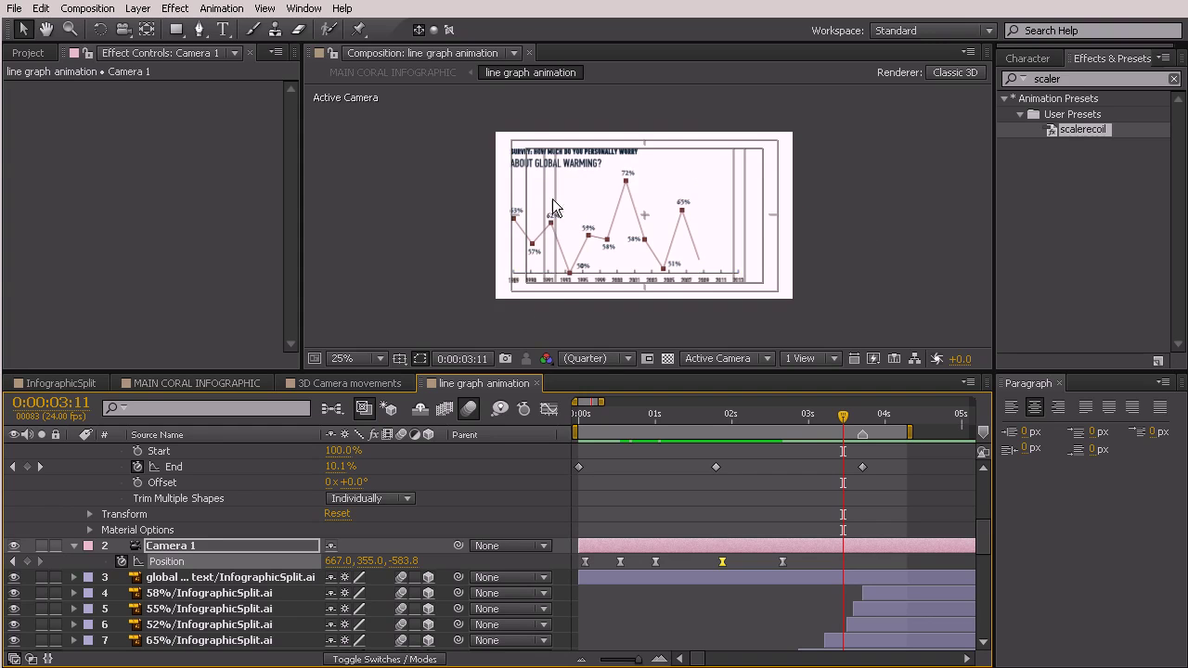
{"action": "scroll", "coordinate": [713, 271], "scroll_direction": "up", "scroll_amount": 2}
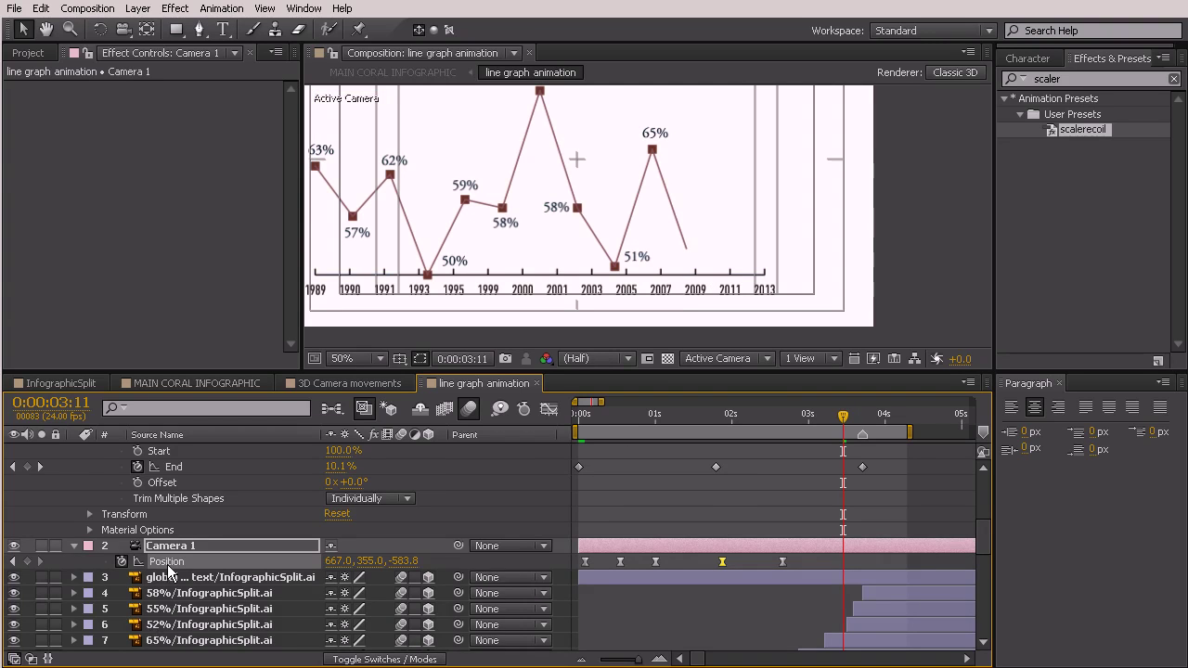
{"action": "scroll", "coordinate": [169, 563], "scroll_direction": "up", "scroll_amount": 6}
{"action": "left_click", "coordinate": [403, 453]}
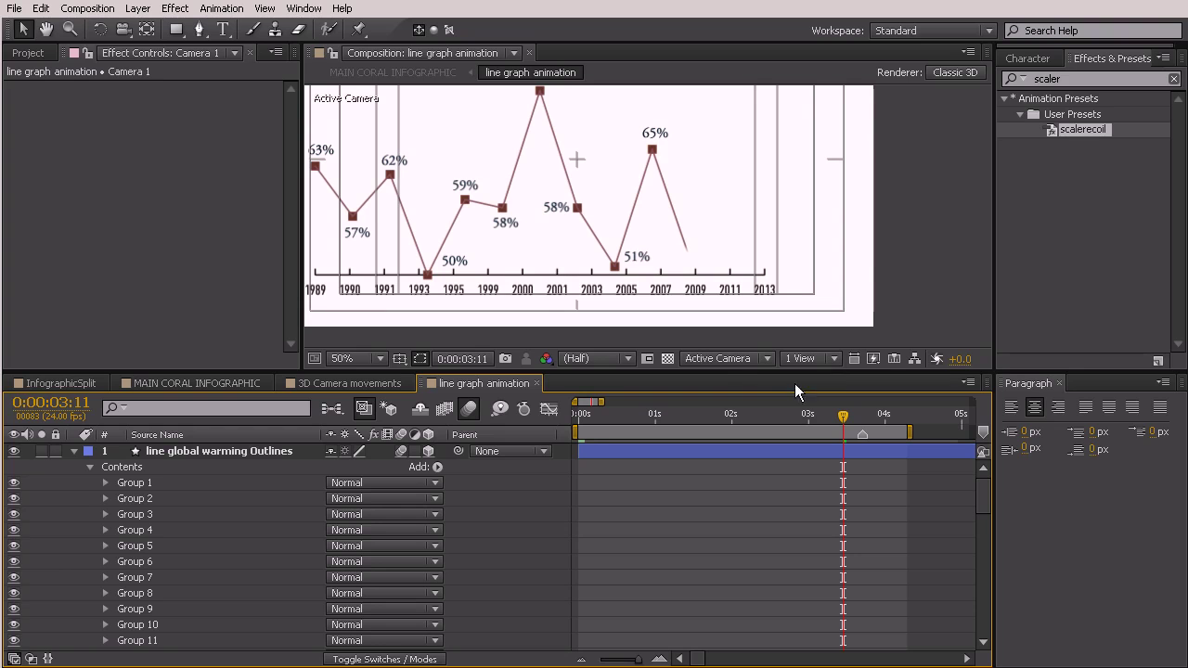
{"action": "scroll", "coordinate": [539, 216], "scroll_direction": "down", "scroll_amount": 1}
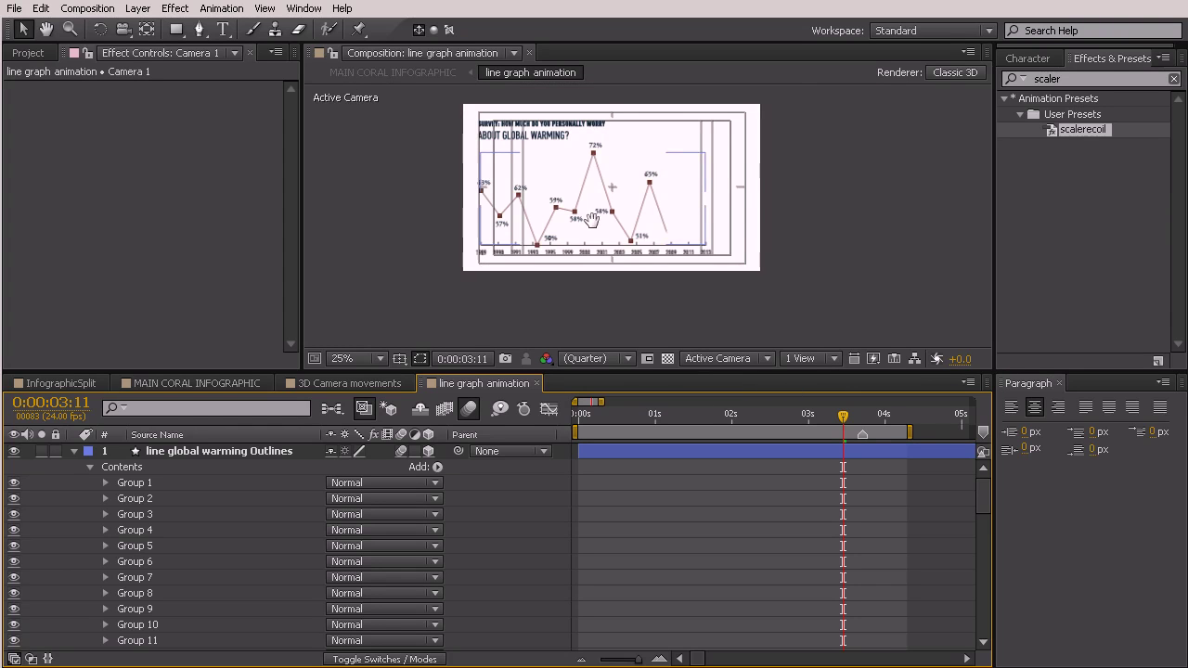
{"action": "left_click_drag", "start_coordinate": [595, 220], "coordinate": [628, 246]}
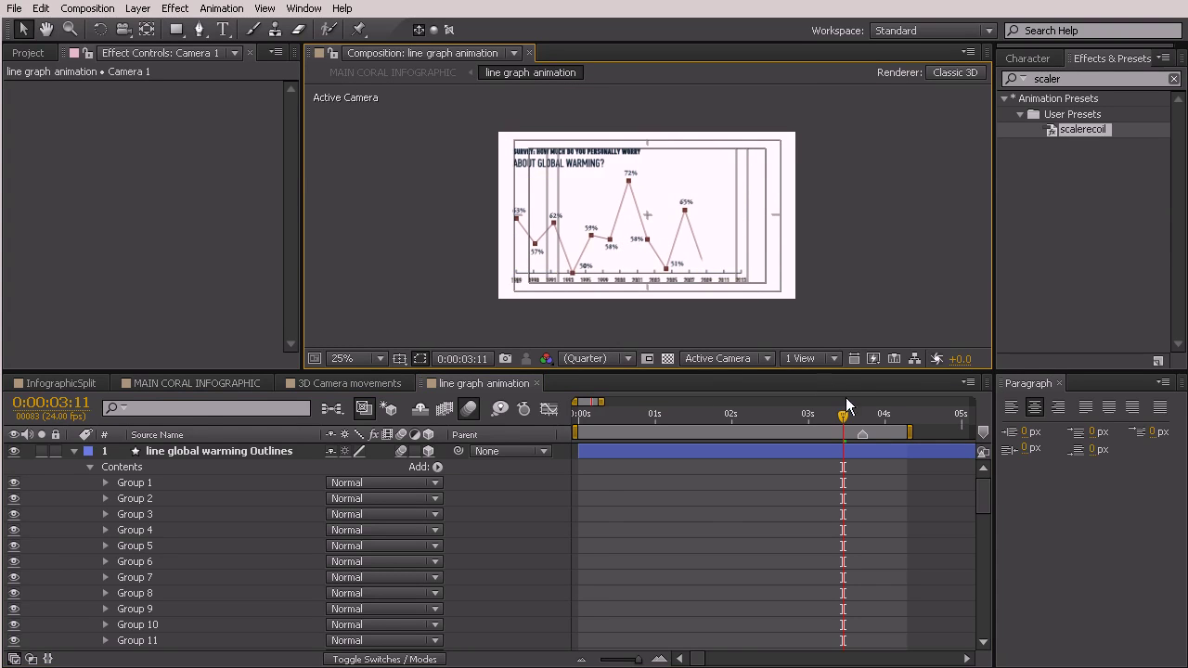
{"action": "left_click_drag", "start_coordinate": [842, 416], "coordinate": [785, 456]}
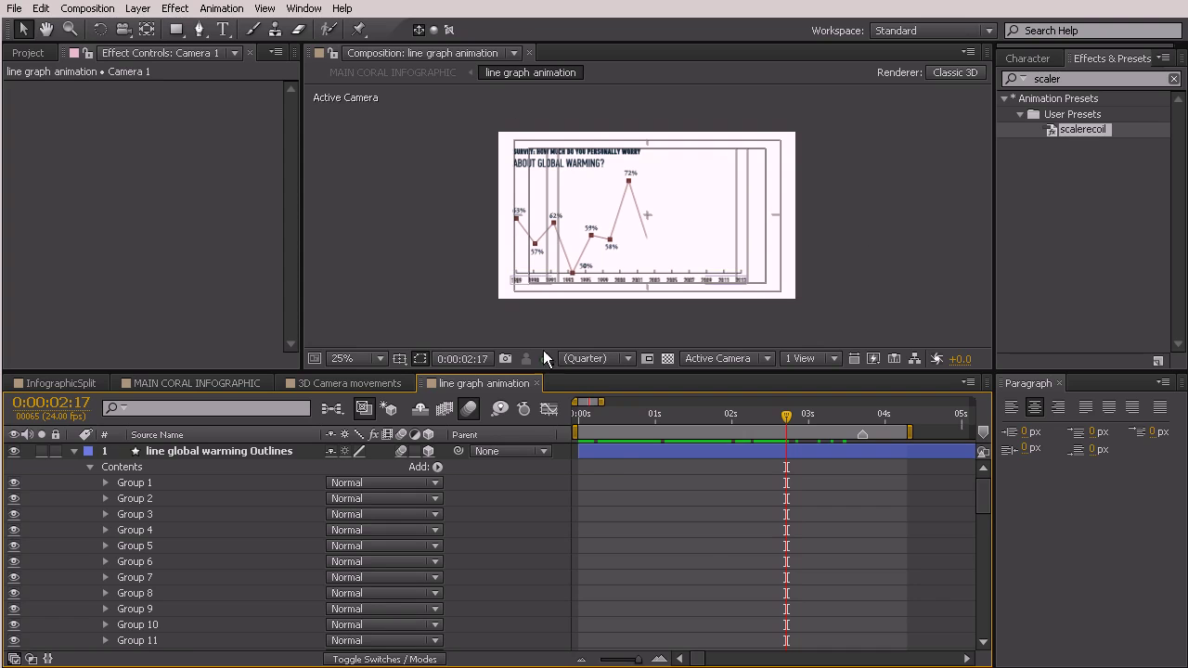
- At 0:00:02:16, collapse the line global warming Outlines layer and select the global warming graph text layer
{"action": "scroll", "coordinate": [706, 549], "scroll_direction": "down", "scroll_amount": 1}
{"action": "scroll", "coordinate": [975, 517], "scroll_direction": "right", "scroll_amount": 5}
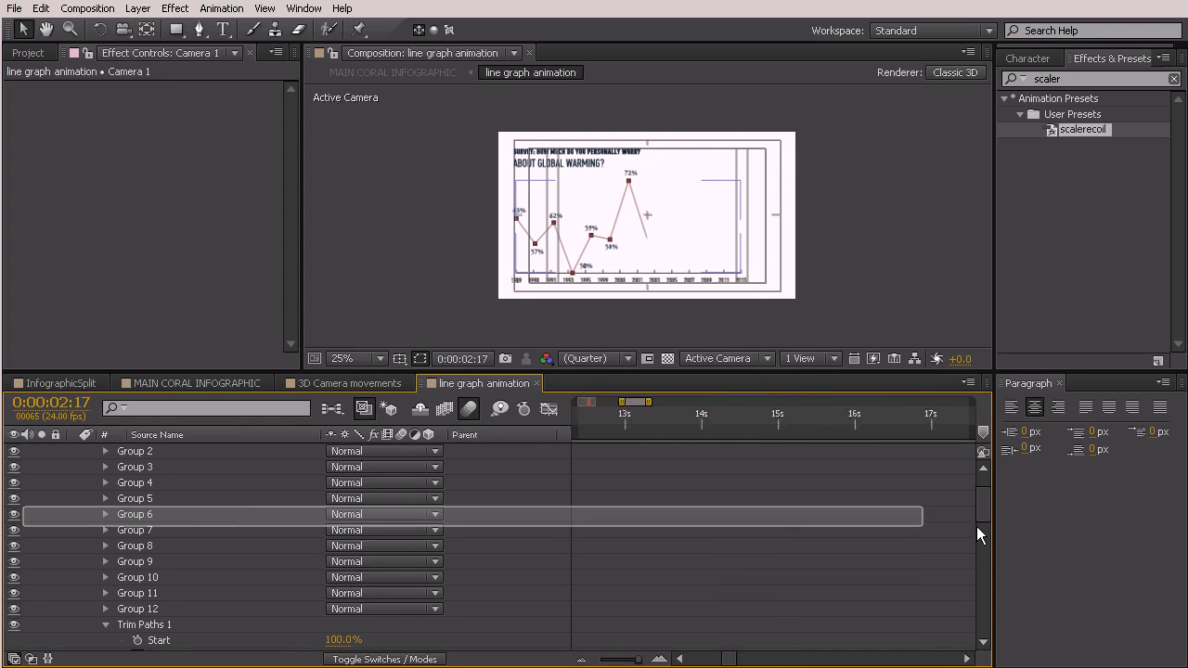
{"action": "left_click_drag", "start_coordinate": [705, 406], "coordinate": [588, 410]}
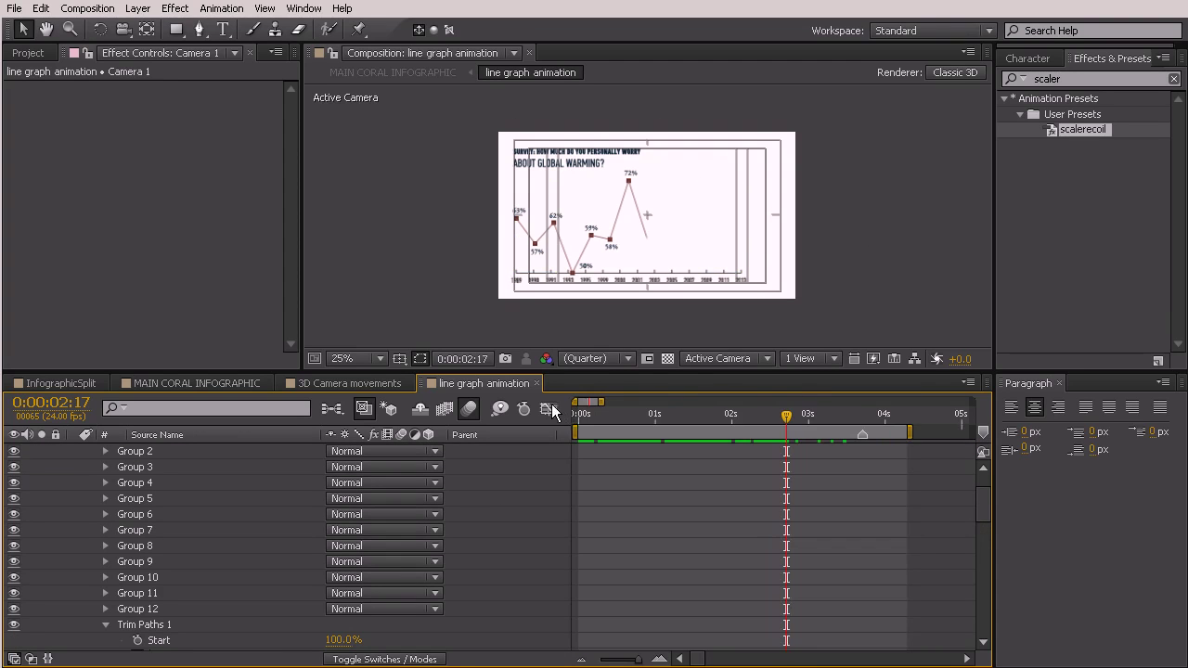
{"action": "left_click_drag", "start_coordinate": [982, 497], "coordinate": [983, 546]}
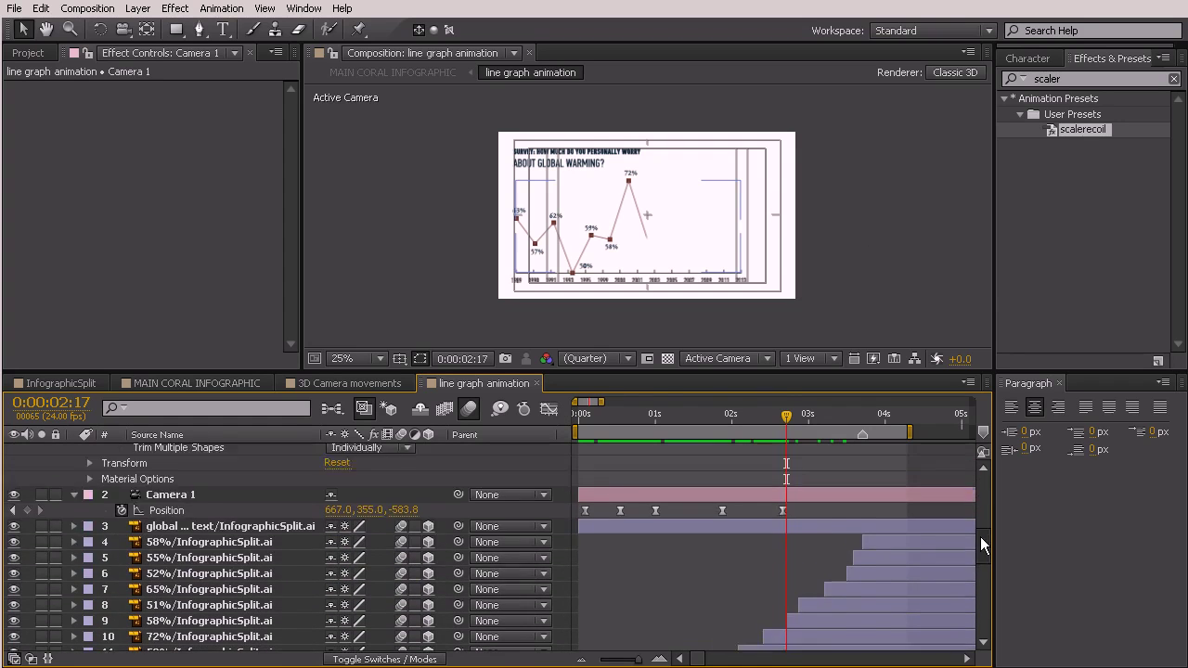
{"action": "scroll", "coordinate": [980, 537], "scroll_direction": "up", "scroll_amount": 1}
{"action": "left_click", "coordinate": [783, 422]}
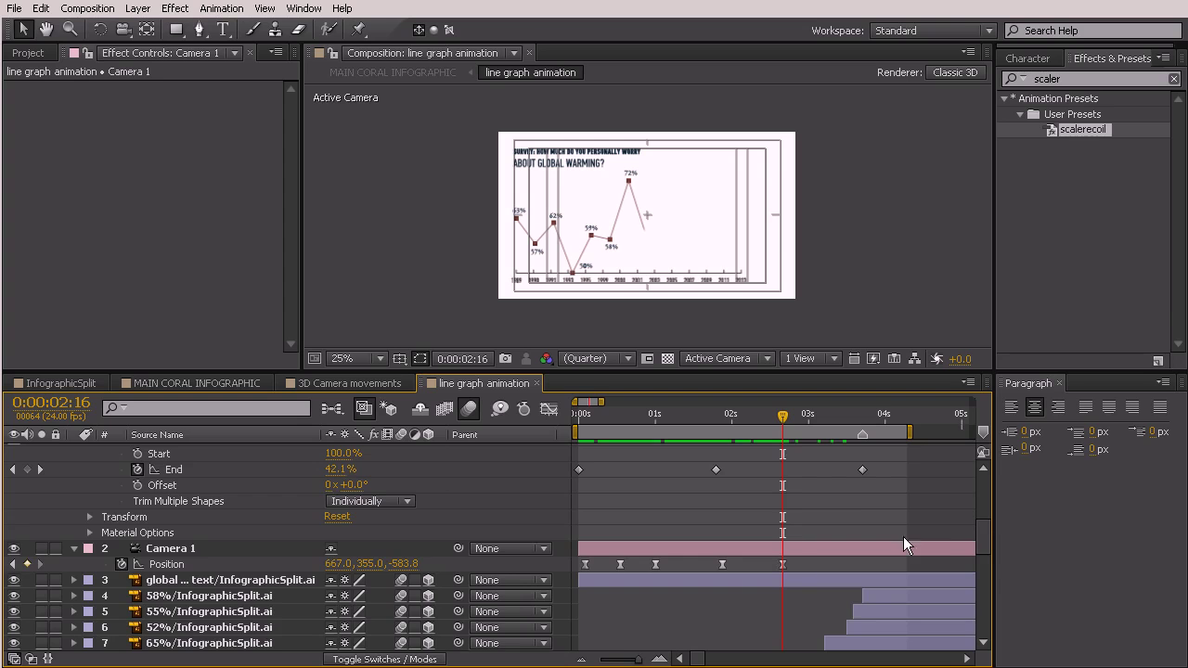
{"action": "scroll", "coordinate": [975, 527], "scroll_direction": "up", "scroll_amount": 1}
{"action": "left_click_drag", "start_coordinate": [977, 528], "coordinate": [973, 481]}
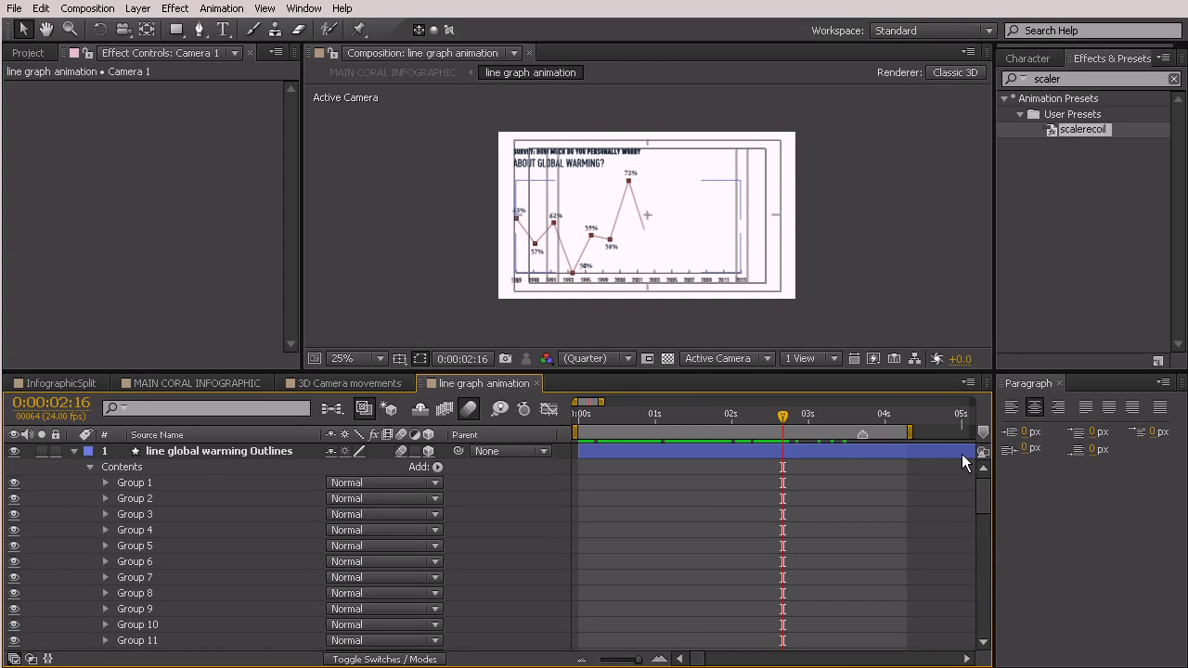
{"action": "left_click", "coordinate": [74, 451]}
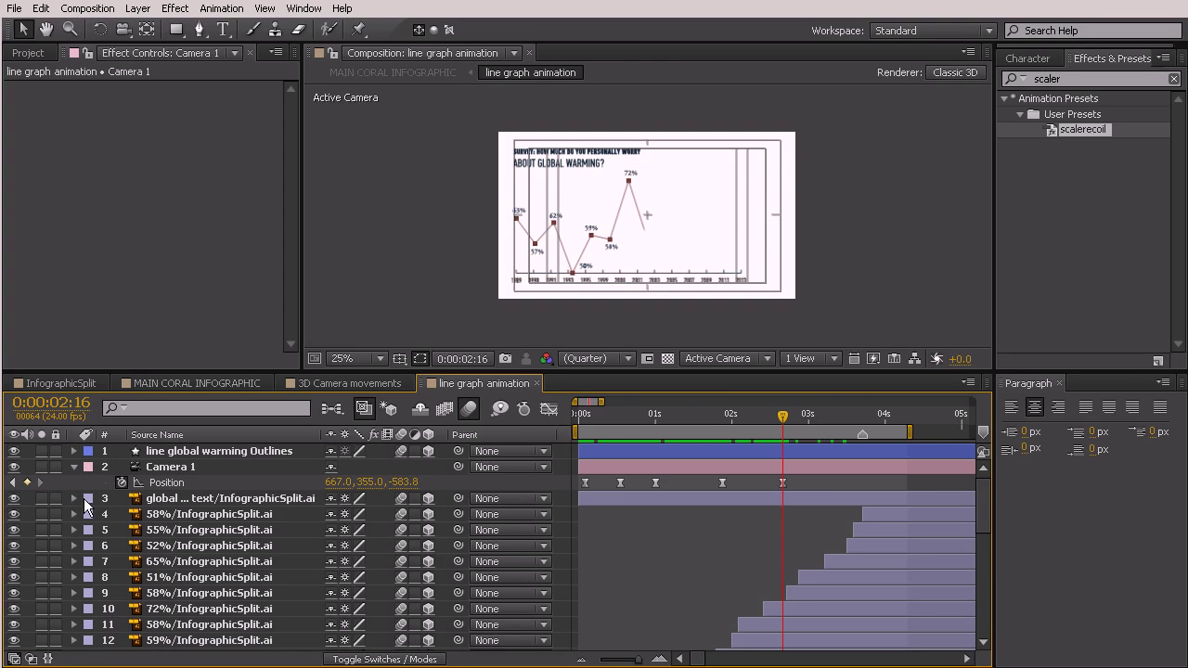
{"action": "left_click", "coordinate": [232, 499]}
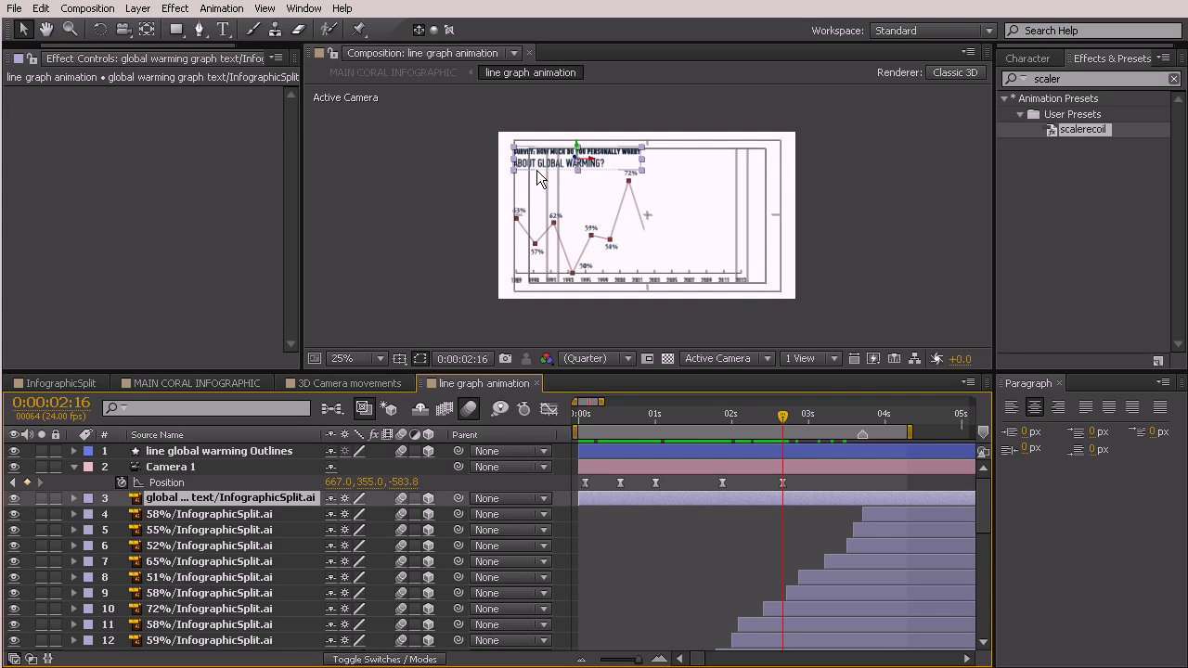
- Pre-compose the graph global warming and dates global warming layers into a new composition named line graph dates, moving all attributes
{"action": "left_click_drag", "start_coordinate": [782, 415], "coordinate": [784, 446]}
{"action": "left_click_drag", "start_coordinate": [985, 494], "coordinate": [997, 596]}
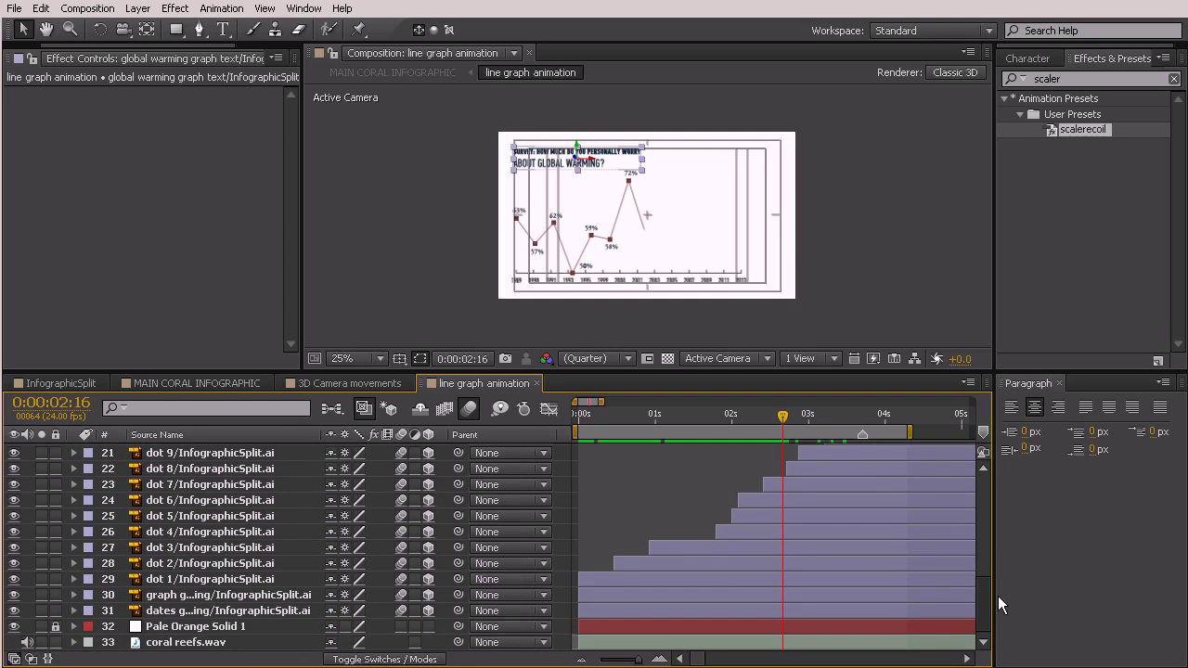
{"action": "left_click", "coordinate": [706, 283]}
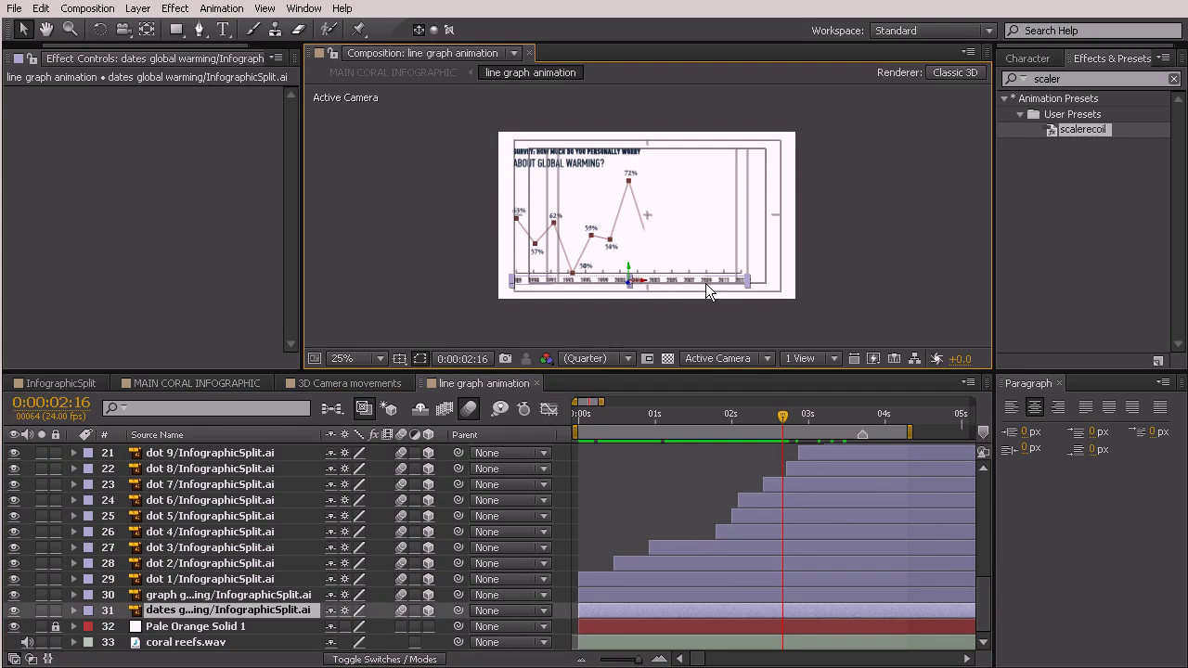
{"action": "left_click", "coordinate": [204, 597]}
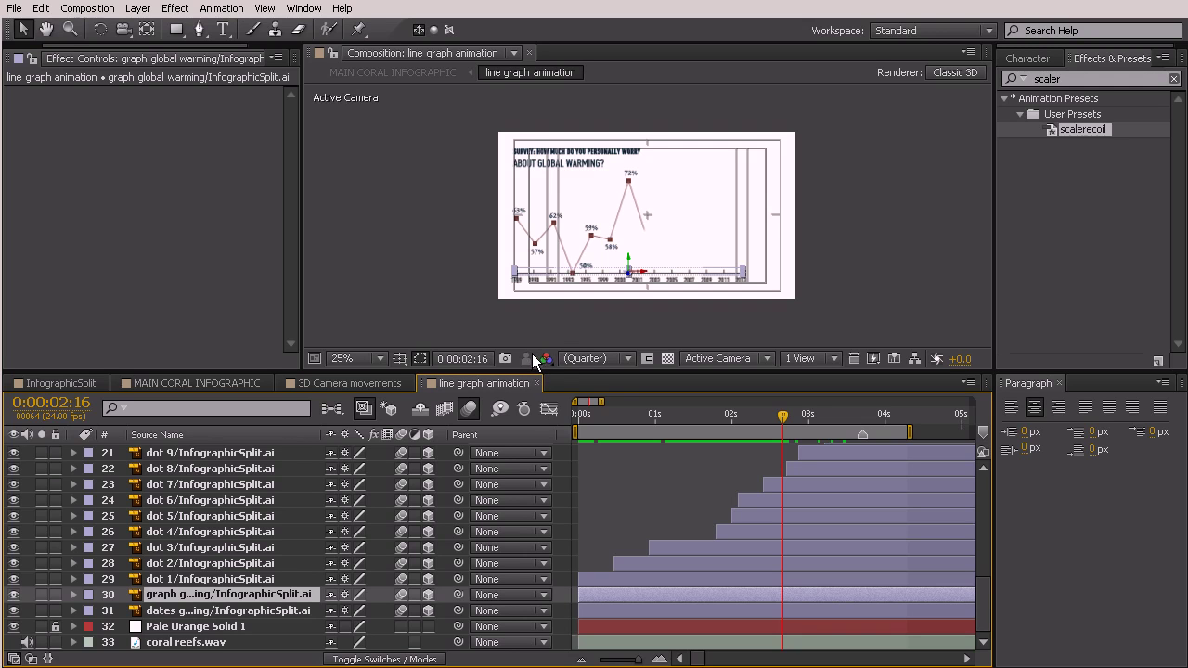
{"action": "left_click", "coordinate": [175, 609], "text": "shift"}
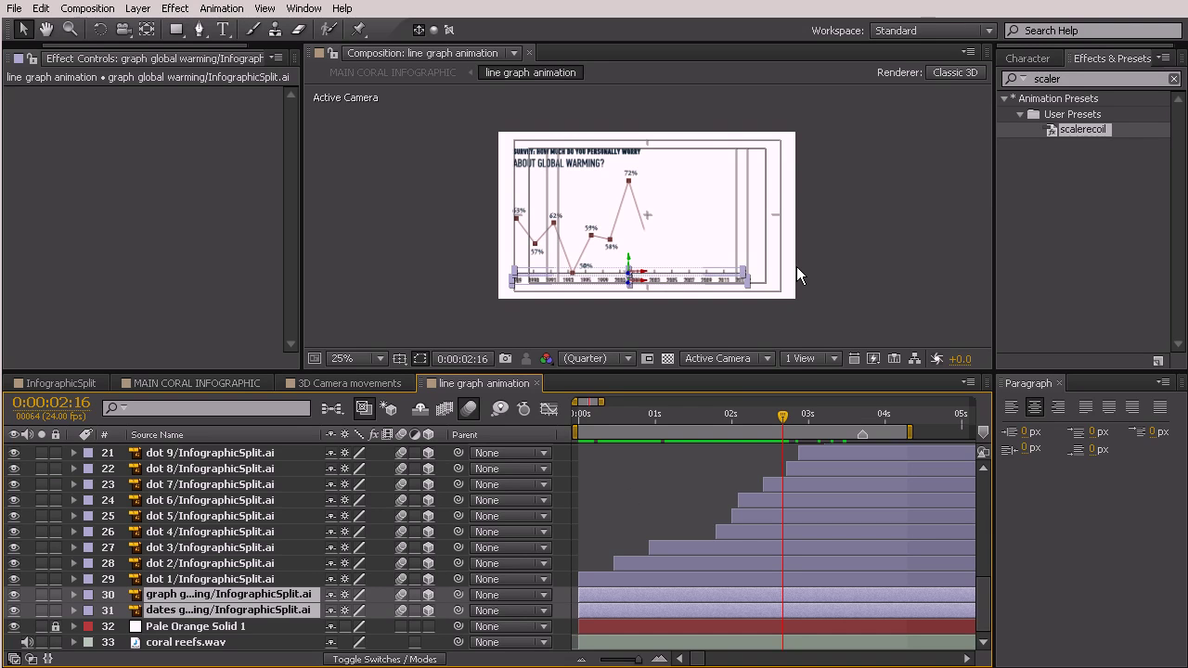
{"action": "key", "text": "ctrl+shift+c"}
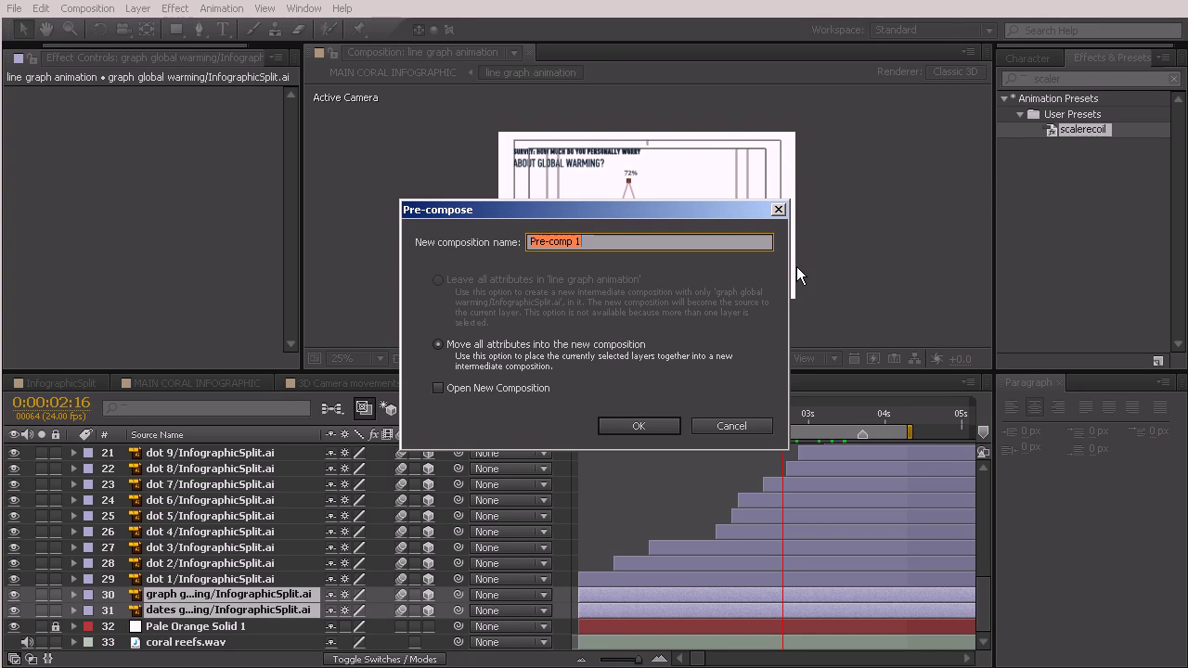
{"action": "type", "text": "line graph dates"}
{"action": "left_click", "coordinate": [640, 425]}
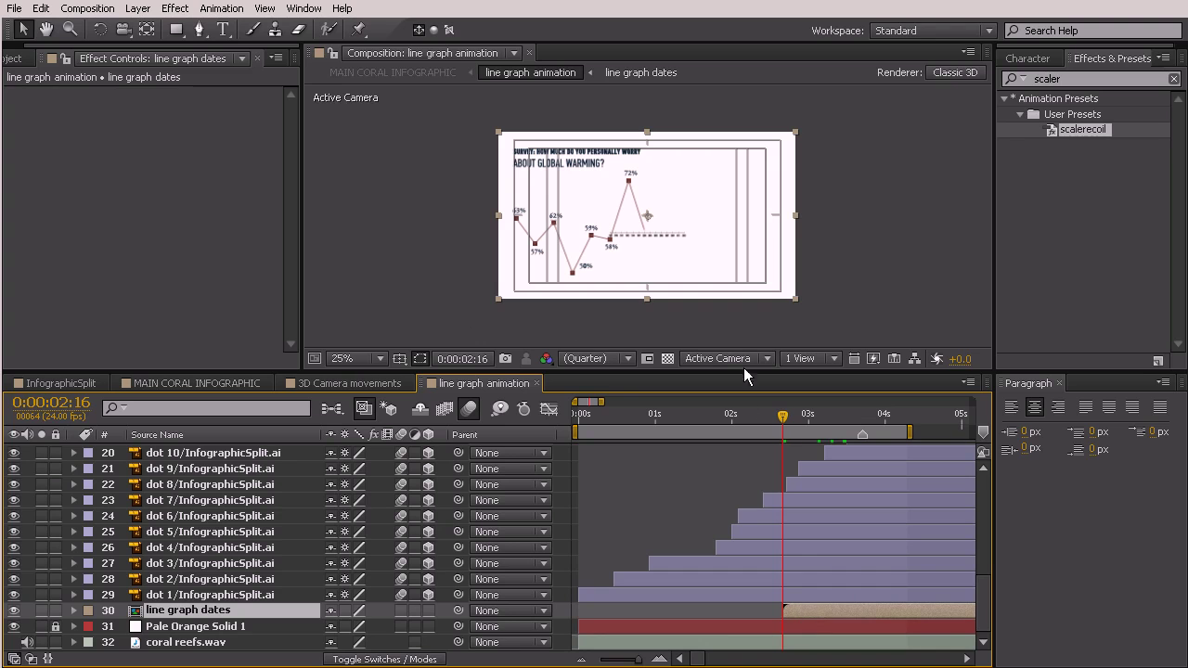
- Collapse transformations on the line graph dates layer and draw a rectangular mask around the whole axis and its year labels
{"action": "left_click", "coordinate": [345, 612]}
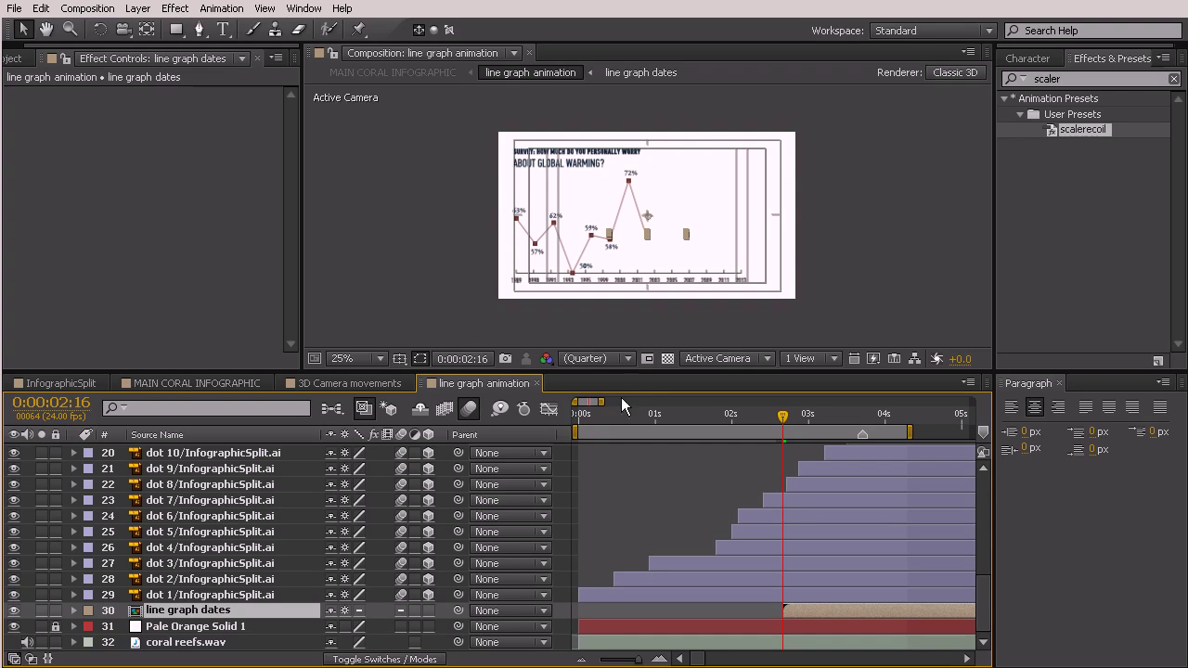
{"action": "left_click", "coordinate": [176, 29]}
{"action": "left_click", "coordinate": [230, 35]}
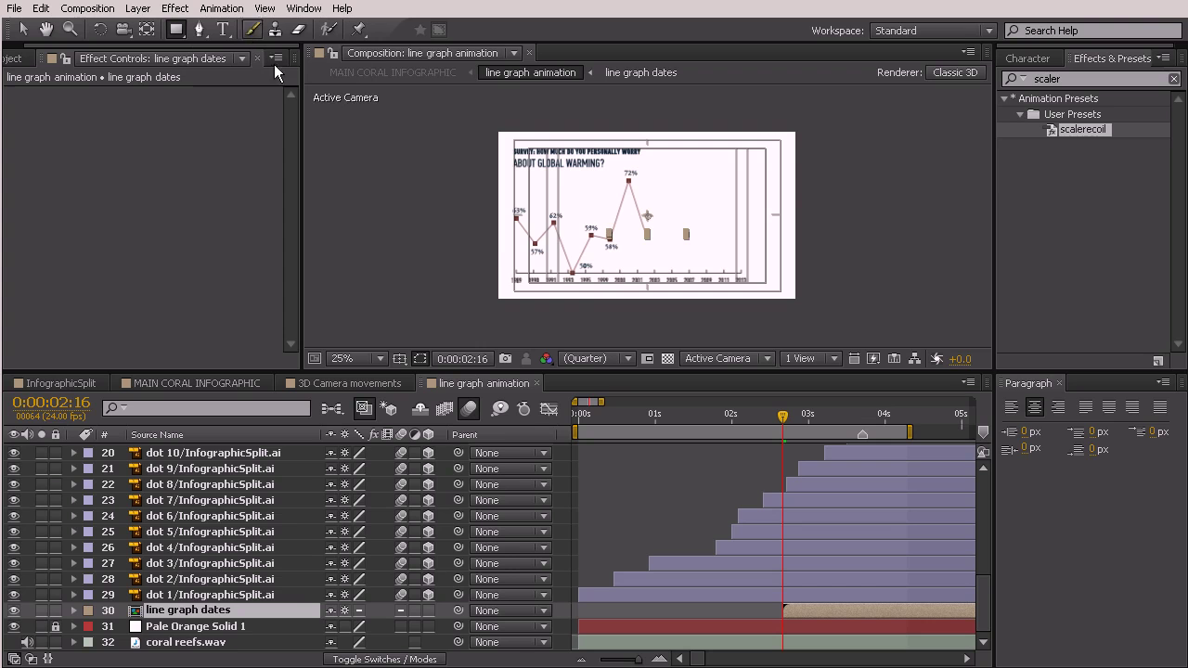
{"action": "left_click_drag", "start_coordinate": [501, 263], "coordinate": [754, 290]}
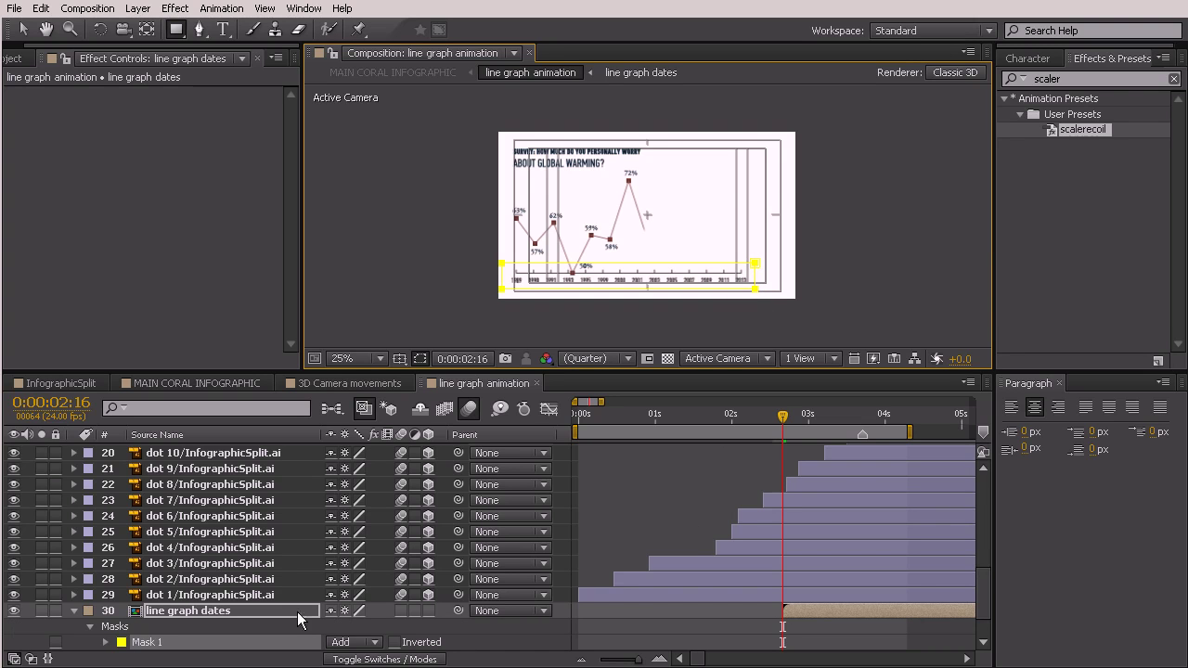
- Keyframe Mask Path with the full rectangle about half a second after 0:00:02:16, and collapse it to the axis's left end at 0:00:02:16
{"action": "left_click", "coordinate": [106, 642]}
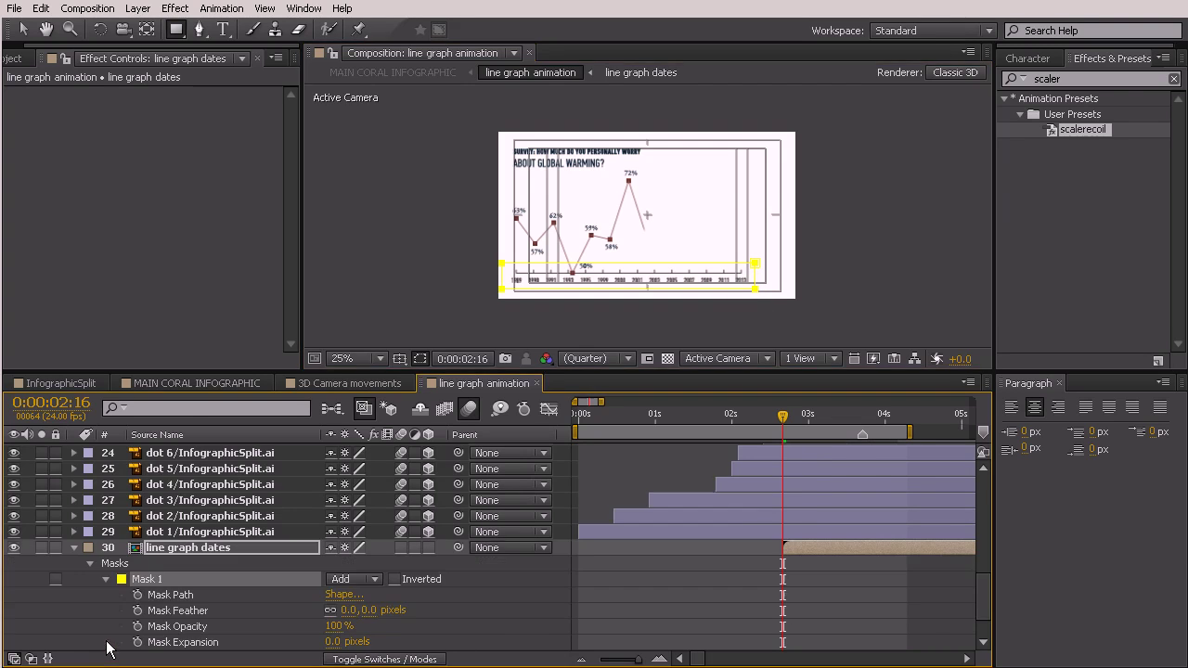
{"action": "left_click", "coordinate": [137, 595]}
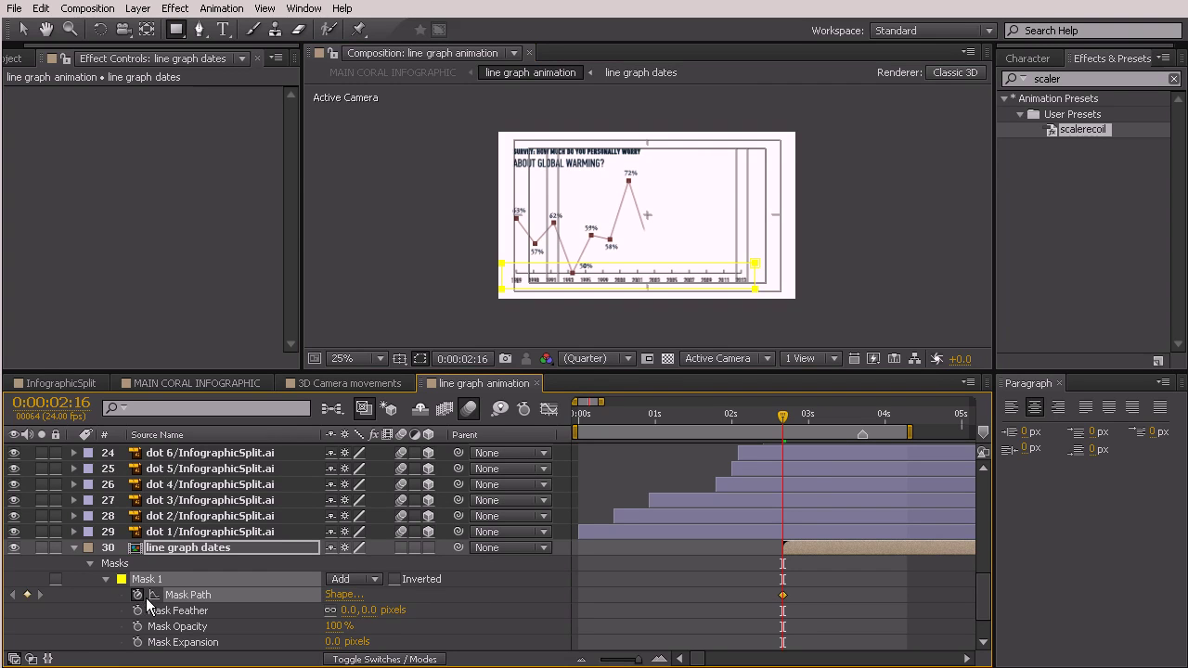
{"action": "left_click_drag", "start_coordinate": [786, 595], "coordinate": [821, 597]}
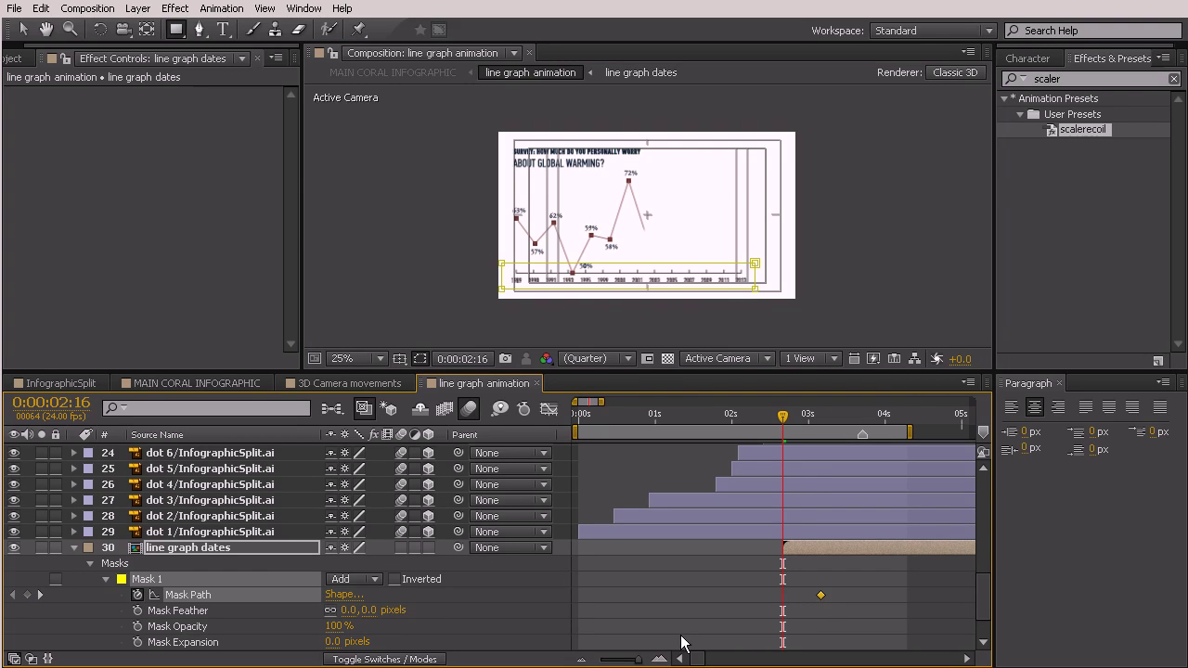
{"action": "key", "text": "v"}
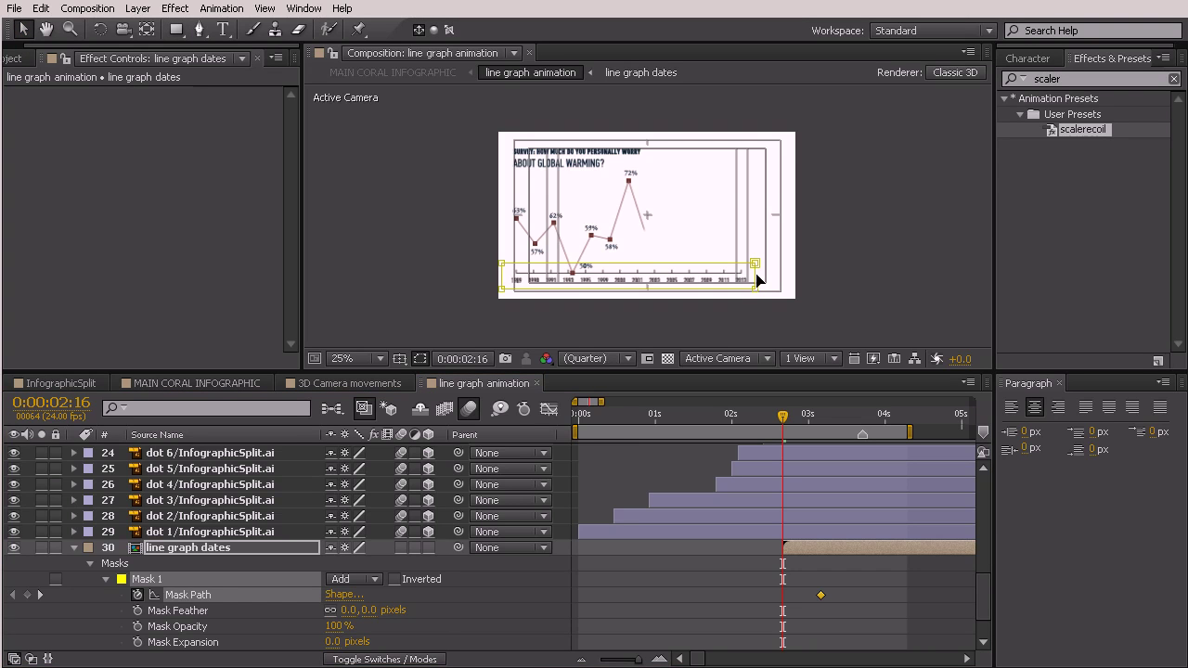
{"action": "double_click", "coordinate": [754, 279]}
{"action": "left_click_drag", "start_coordinate": [756, 276], "coordinate": [512, 292]}
{"action": "left_click", "coordinate": [697, 482]}
- Preview the date reveal from 0:00:02:16 and move the ending Mask Path keyframe to 0:00:03:07
{"action": "mouse_move", "coordinate": [787, 415]}
{"action": "left_mouse_down"}
{"action": "mouse_move", "coordinate": [800, 424]}
{"action": "mouse_move", "coordinate": [896, 409]}
{"action": "mouse_move", "coordinate": [782, 413]}
{"action": "left_mouse_up"}
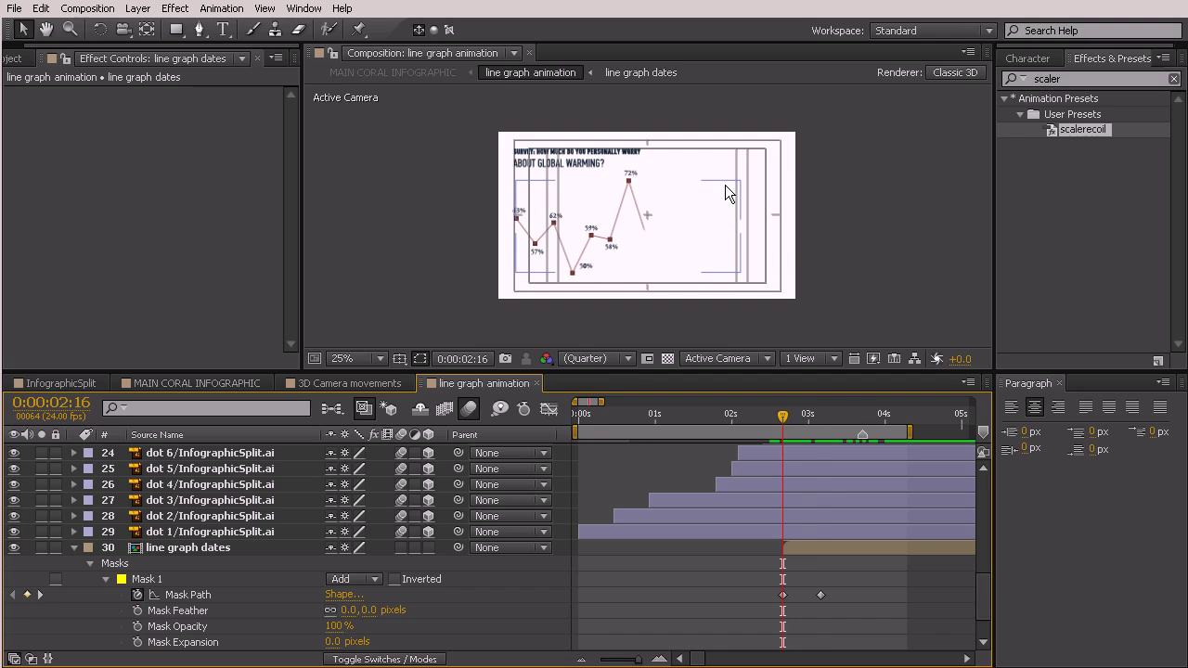
{"action": "key", "text": "space"}
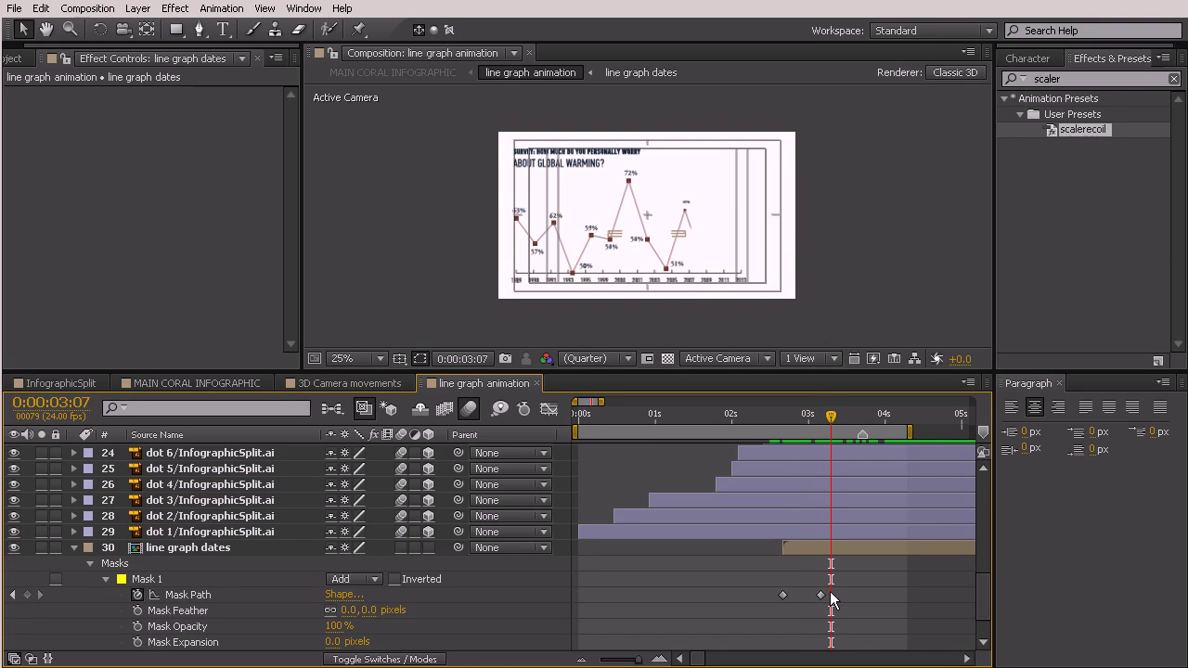
{"action": "left_click_drag", "start_coordinate": [823, 595], "coordinate": [832, 596]}
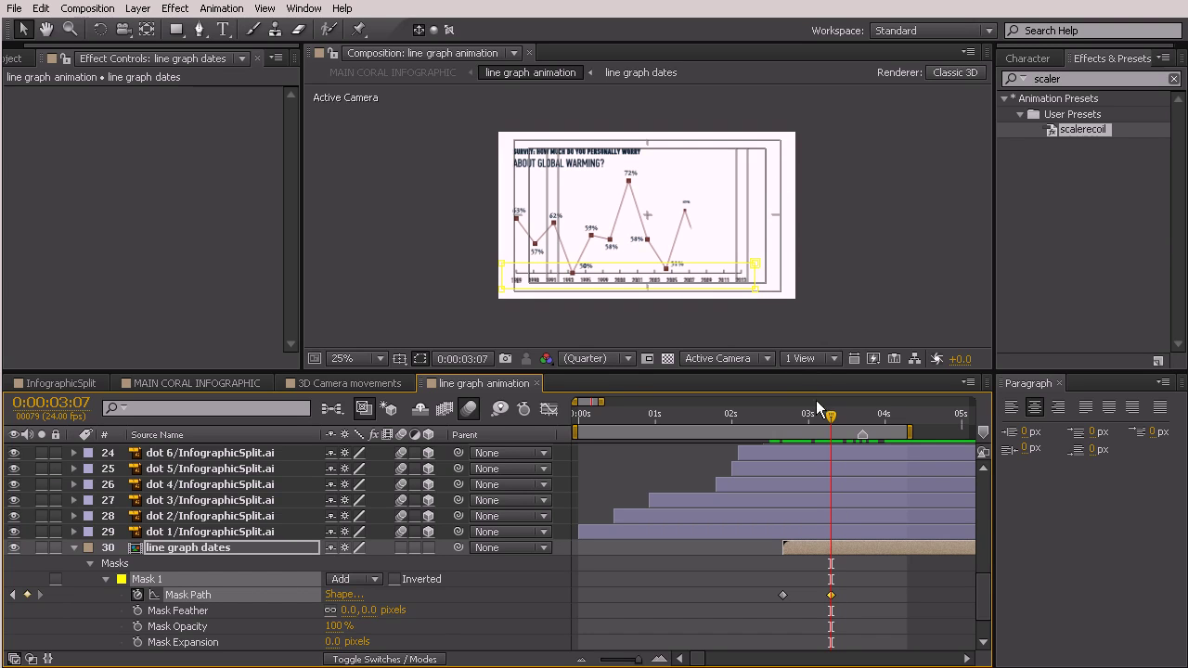
- Ease the ending Mask Path keyframe and lengthen its incoming influence so the reveal speed peaks early at just over 4 units/sec
{"action": "key", "text": "ctrl+alt+h"}
{"action": "left_click", "coordinate": [549, 409]}
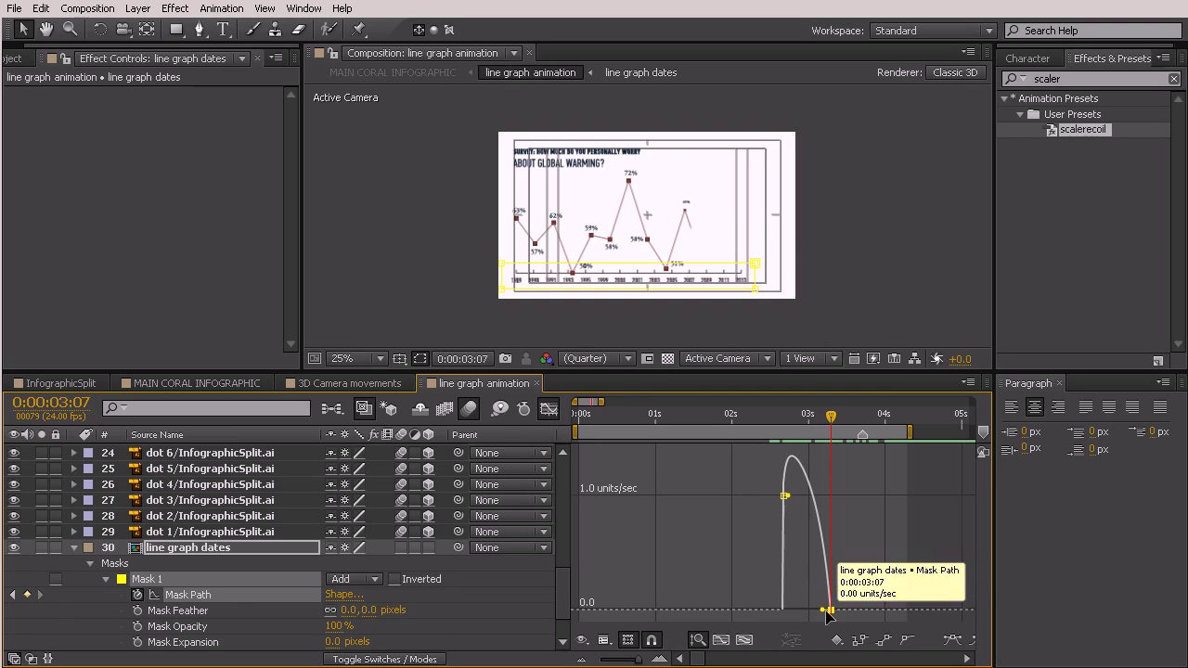
{"action": "left_click_drag", "start_coordinate": [823, 609], "coordinate": [785, 615]}
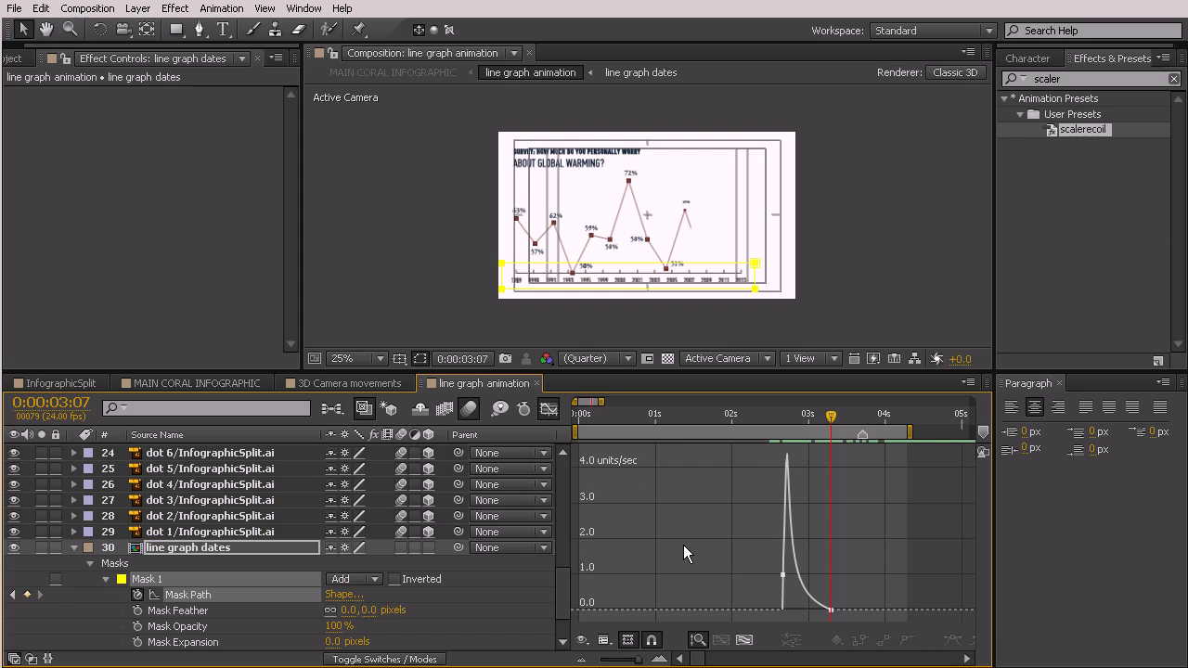
- Preview the animation and examine the eased date reveal between 0:00:02:20 and 0:00:03:06
{"action": "key", "text": "KP_0"}
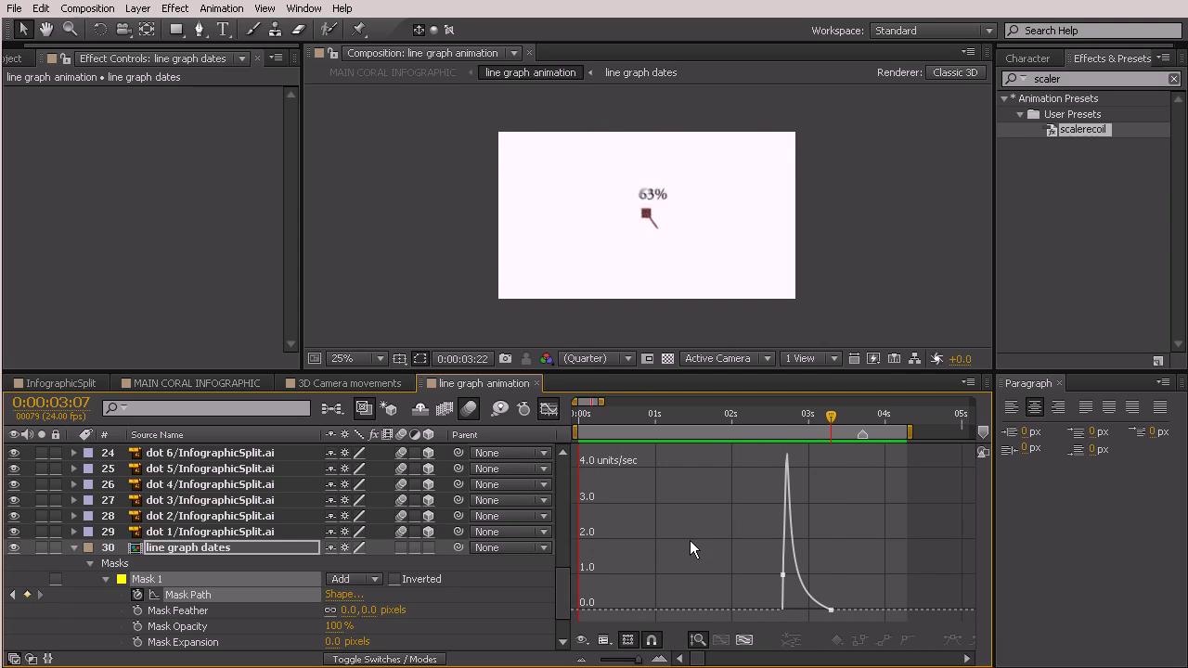
{"action": "key", "text": "space"}
{"action": "left_click_drag", "start_coordinate": [777, 422], "coordinate": [796, 433]}
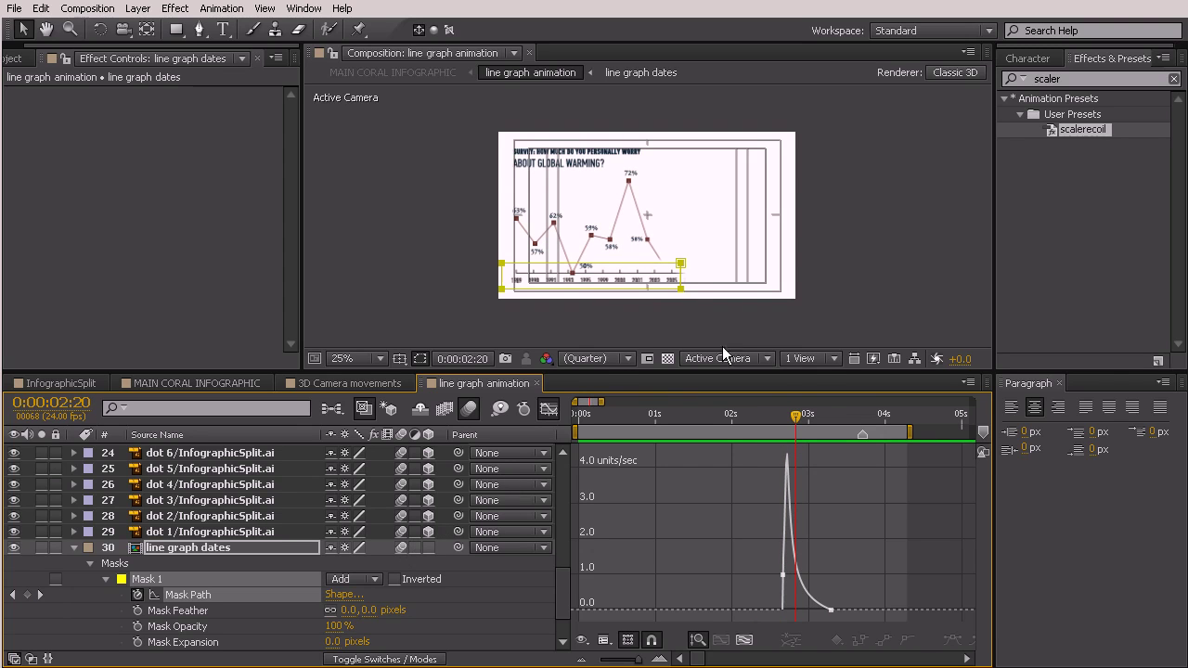
{"action": "mouse_move", "coordinate": [797, 415]}
{"action": "left_mouse_down"}
{"action": "mouse_move", "coordinate": [778, 415]}
{"action": "mouse_move", "coordinate": [813, 429]}
{"action": "left_mouse_up"}
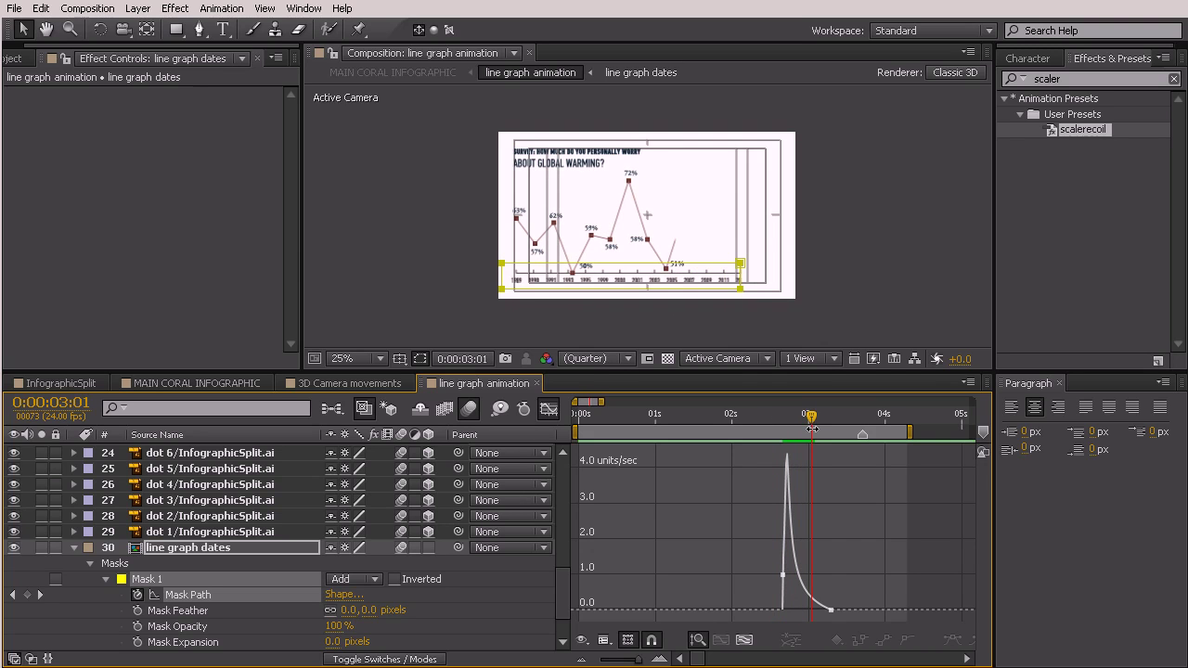
{"action": "key", "text": "space"}
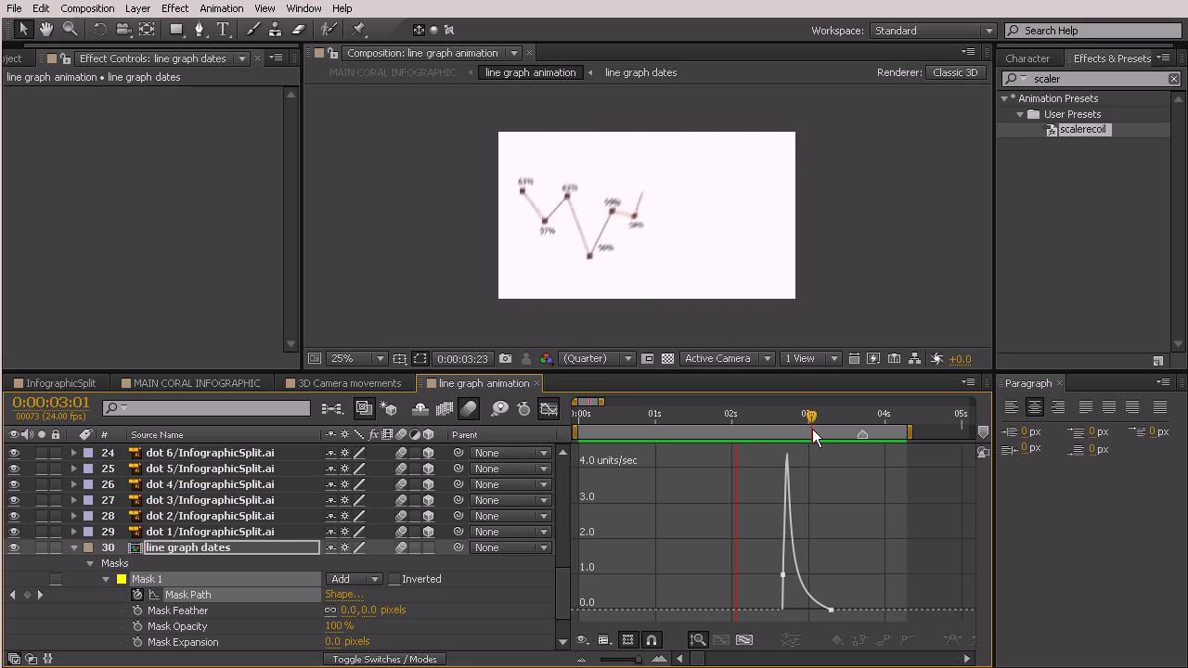
{"action": "left_click_drag", "start_coordinate": [812, 429], "coordinate": [827, 461]}
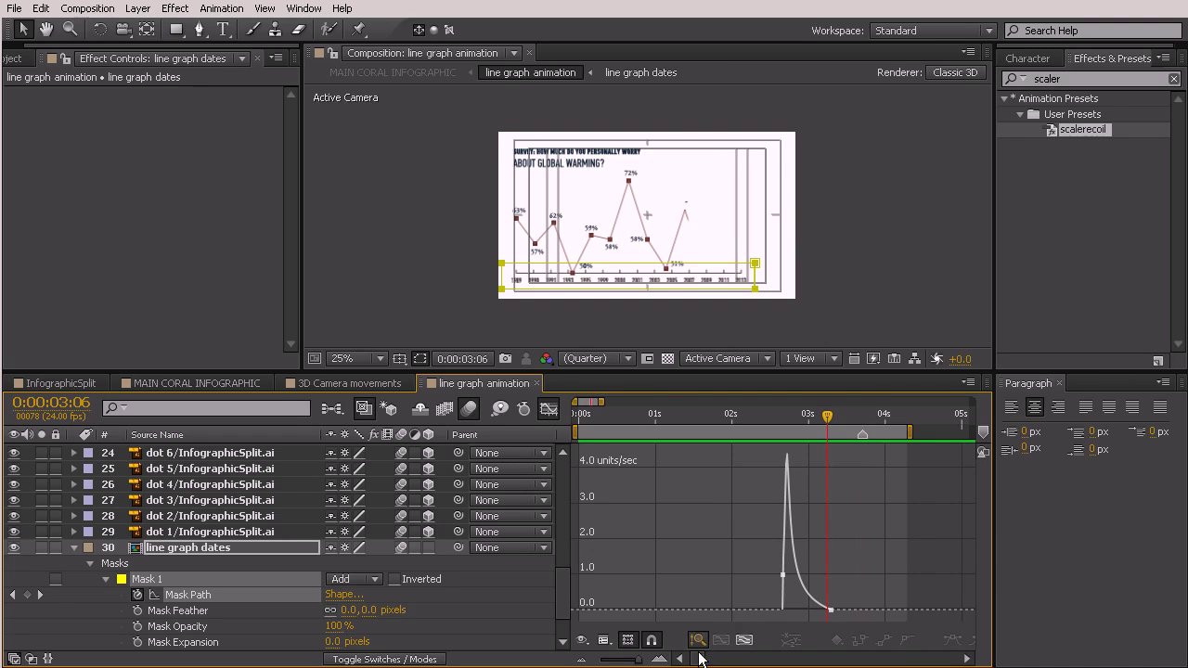
- Return from the speed graph to the layer view and go to 0:00:06:16 to show the completed graph at 50% zoom
{"action": "left_click", "coordinate": [554, 409]}
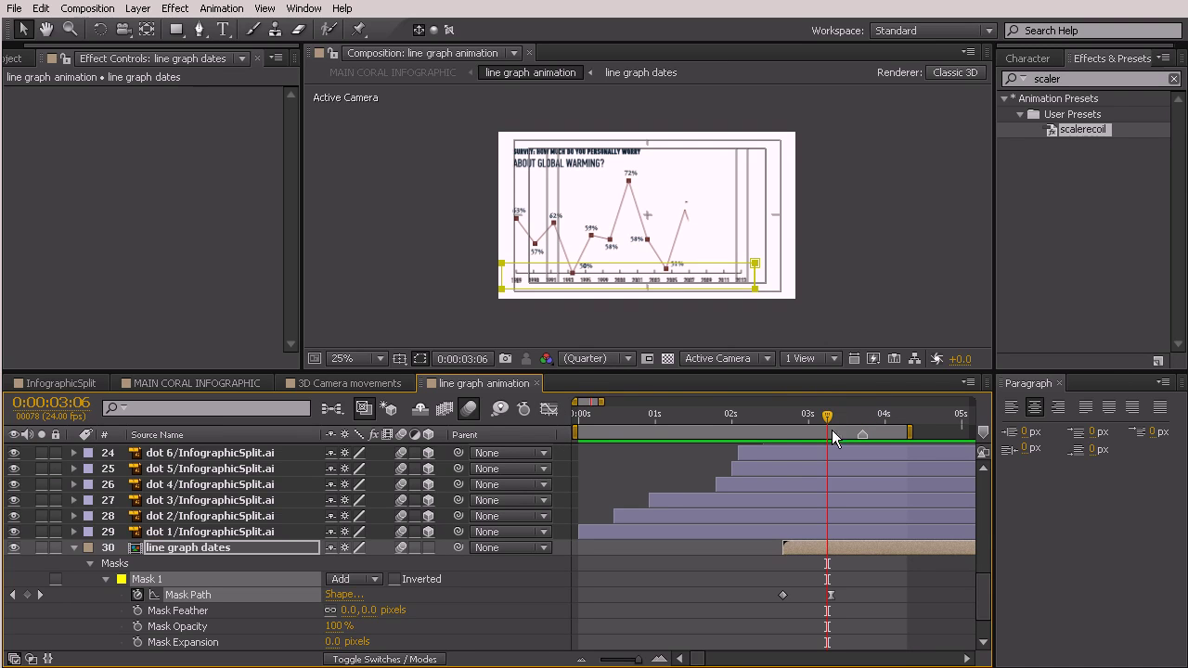
{"action": "left_click_drag", "start_coordinate": [702, 661], "coordinate": [705, 663]}
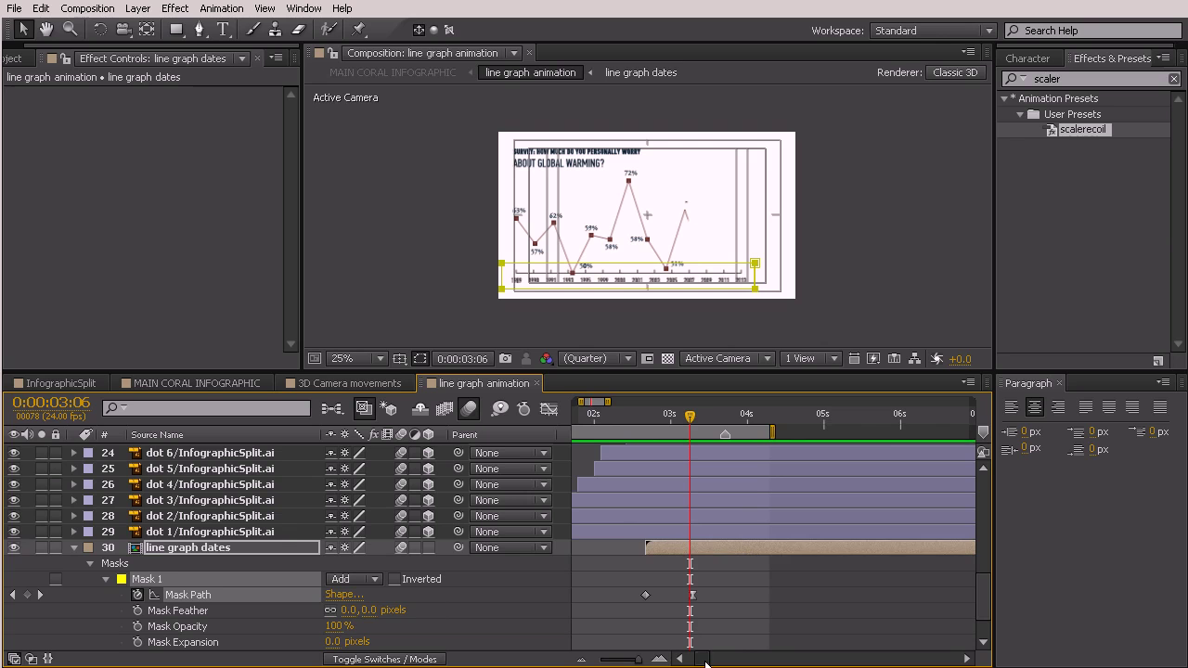
{"action": "left_click", "coordinate": [752, 586]}
{"action": "left_click_drag", "start_coordinate": [689, 422], "coordinate": [794, 546]}
{"action": "left_click_drag", "start_coordinate": [822, 542], "coordinate": [952, 522]}
{"action": "key", "text": "period"}
{"action": "key", "text": "period"}
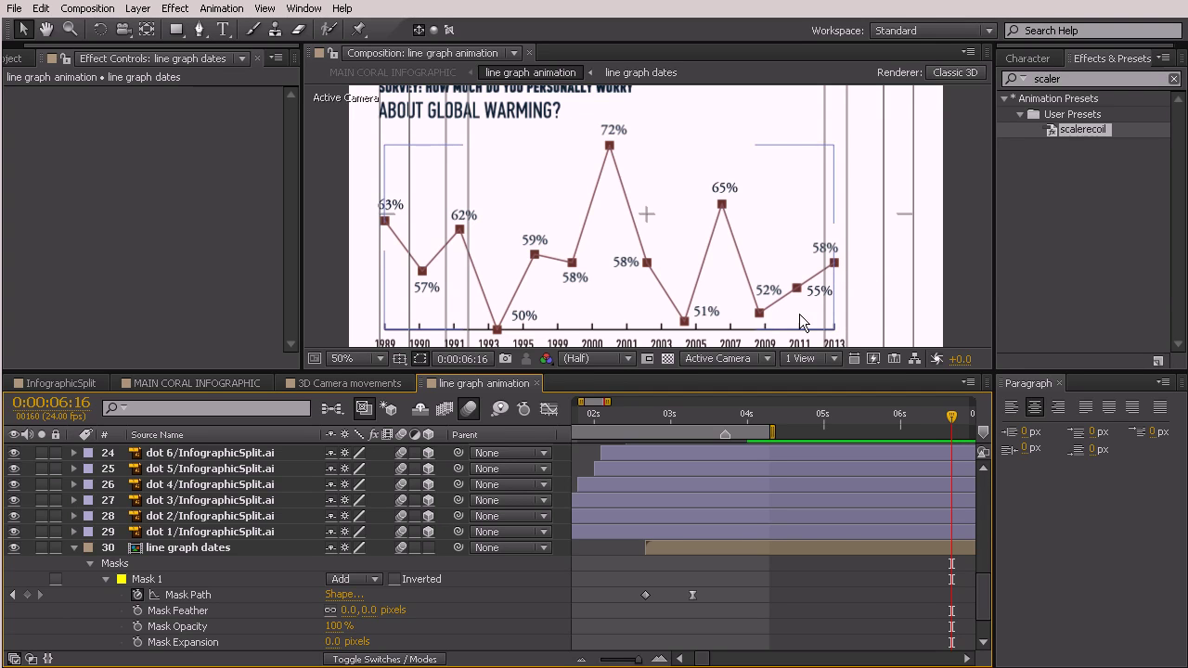
- Add a text layer containing a closing curly brace in the empty area above the graph's right end and sample a dark grey fill for it
{"action": "left_click", "coordinate": [221, 33]}
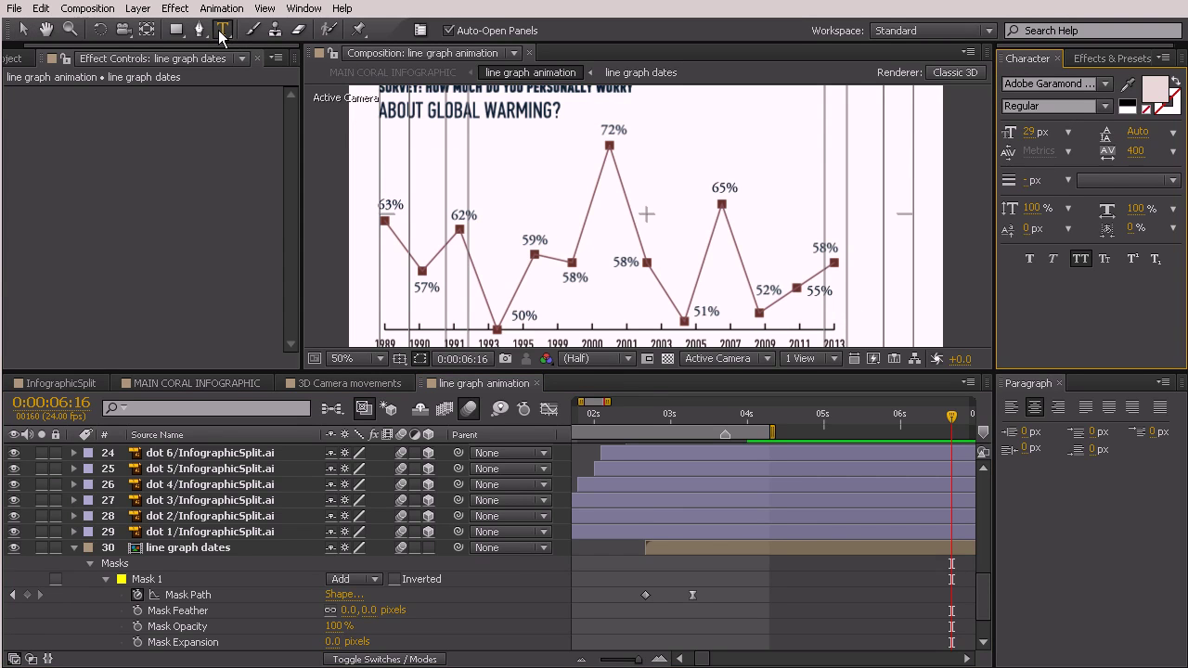
{"action": "left_click", "coordinate": [801, 131]}
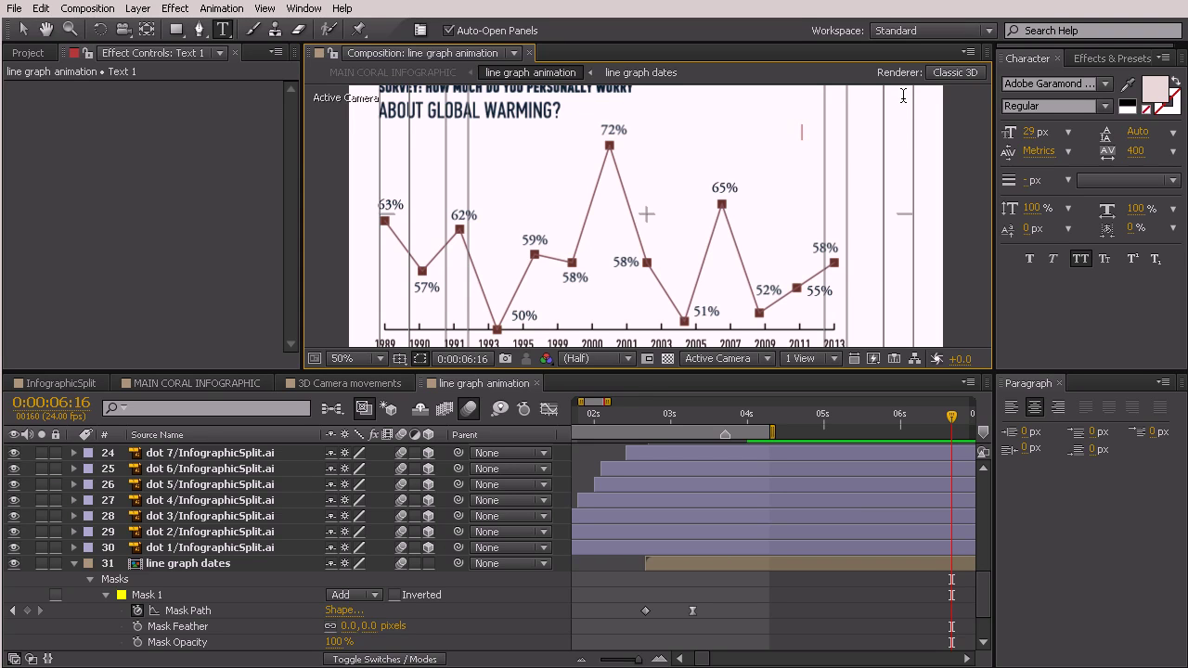
{"action": "type", "text": "}"}
{"action": "key", "text": "Escape"}
{"action": "key", "text": "v"}
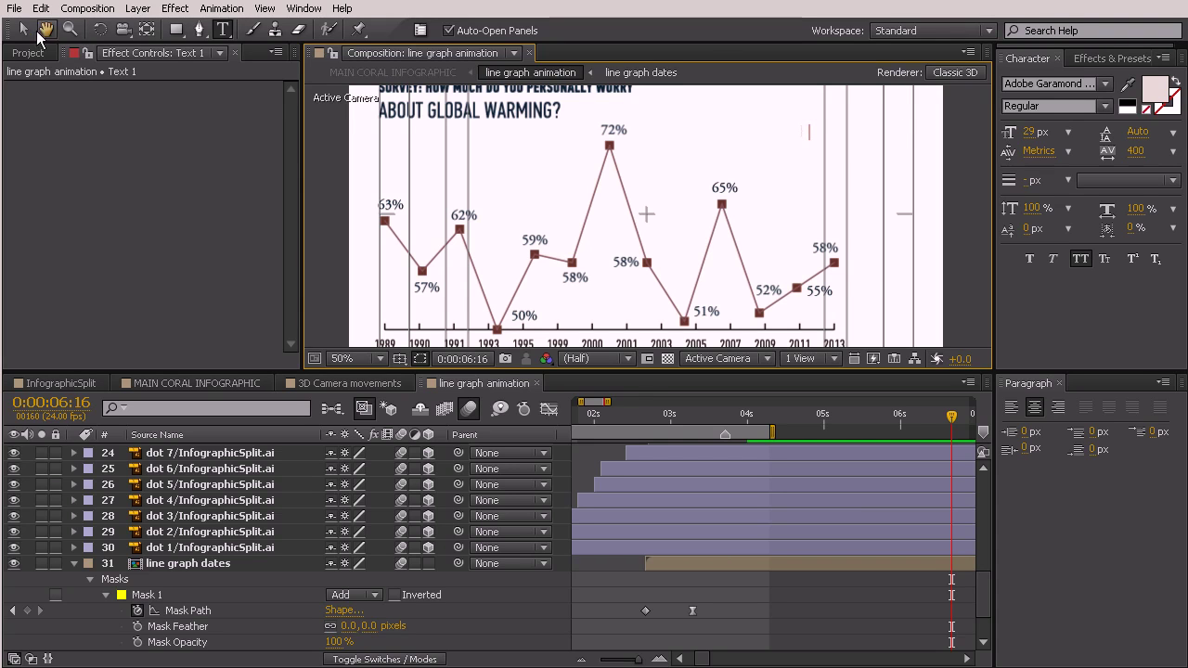
{"action": "left_click", "coordinate": [1129, 85]}
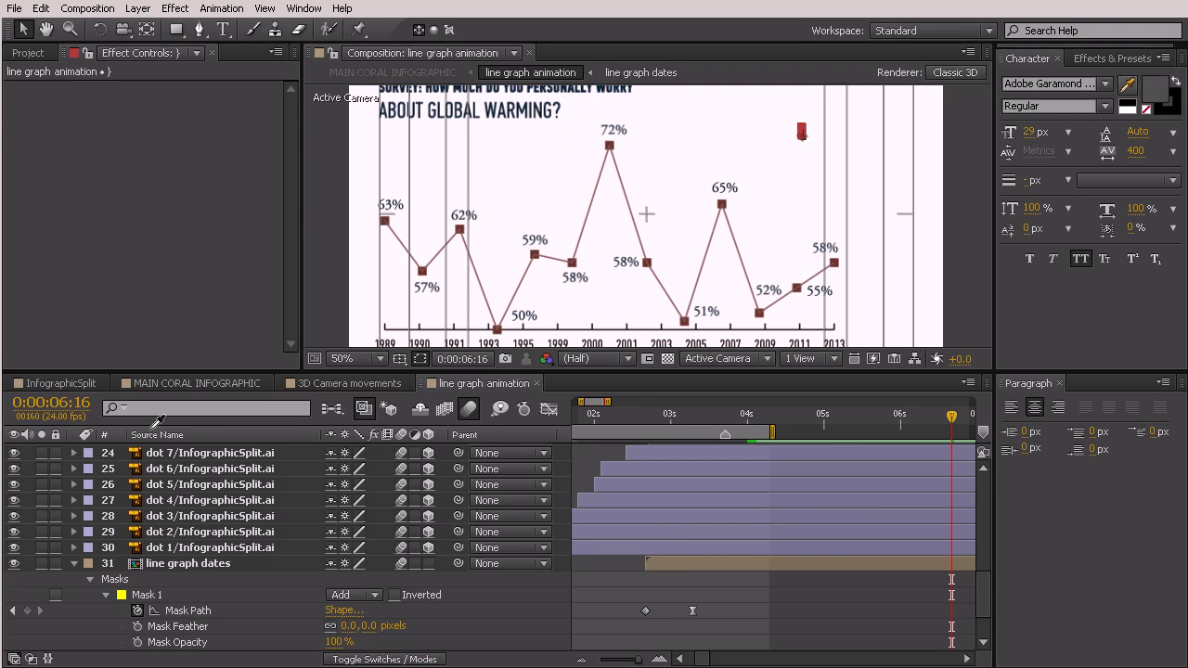
{"action": "left_click", "coordinate": [199, 388]}
- Unlock the teal/InfographicSplit.ai layer in MAIN CORAL INFOGRAPHIC and copy it into the line graph animation composition as the top layer
{"action": "left_click", "coordinate": [197, 386]}
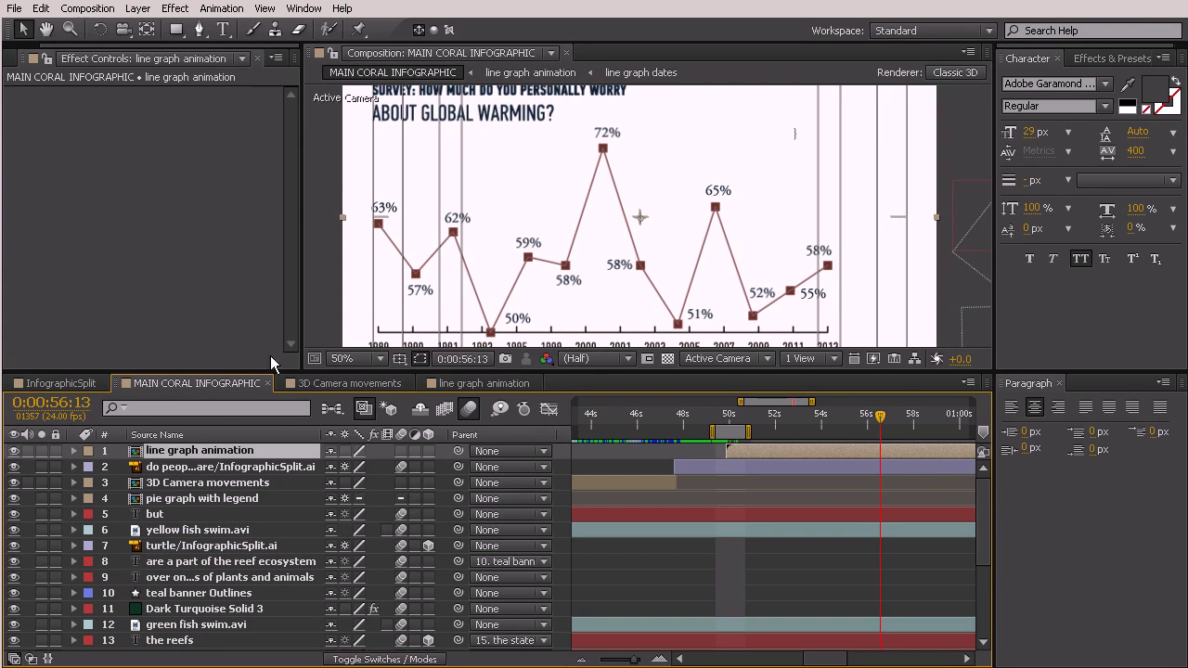
{"action": "left_click_drag", "start_coordinate": [985, 490], "coordinate": [983, 571]}
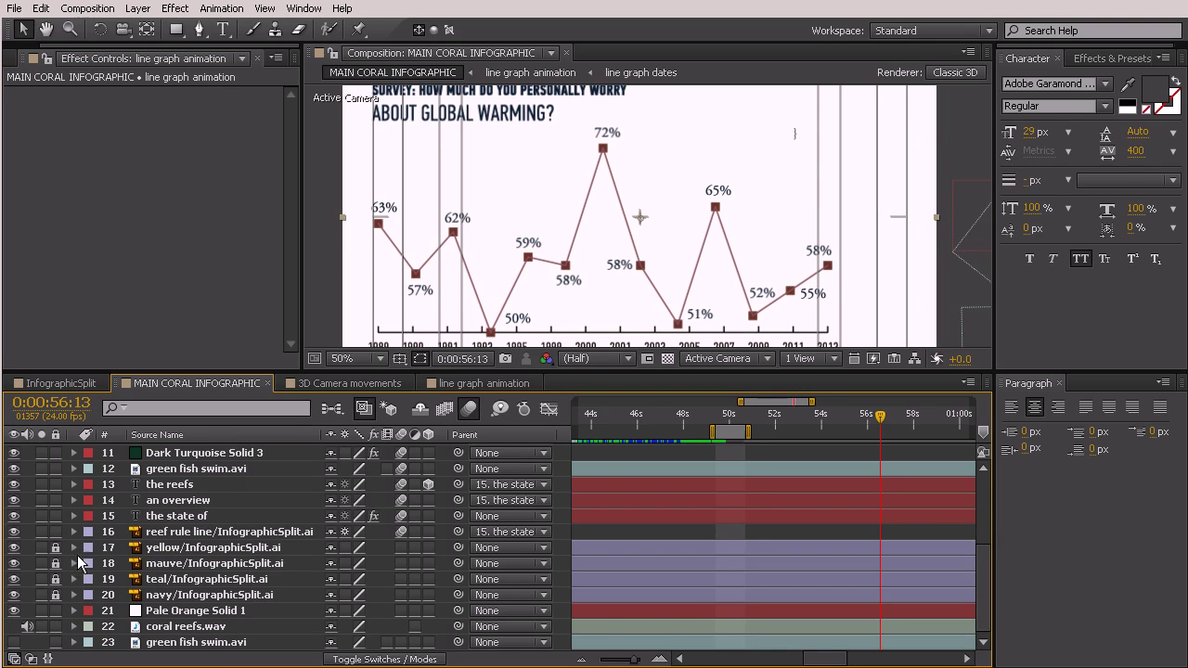
{"action": "left_click", "coordinate": [192, 580]}
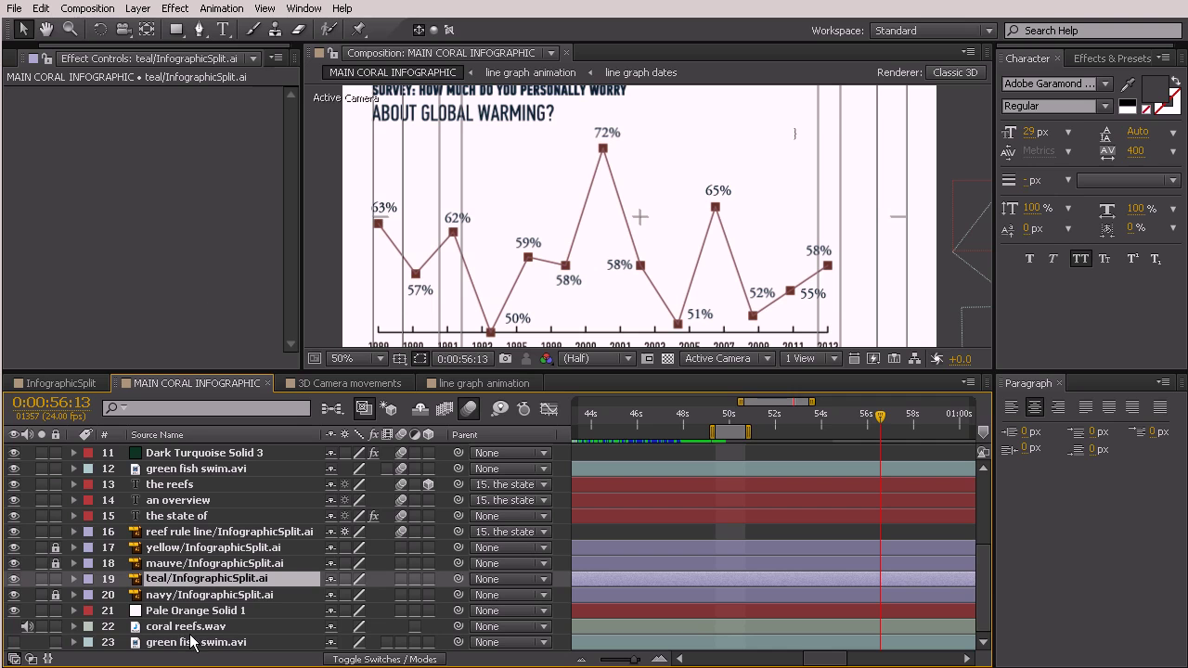
{"action": "left_click", "coordinate": [469, 383]}
{"action": "left_click", "coordinate": [919, 455]}
{"action": "left_click_drag", "start_coordinate": [974, 600], "coordinate": [984, 482]}
{"action": "scroll", "coordinate": [978, 491], "scroll_direction": "up", "scroll_amount": 10}
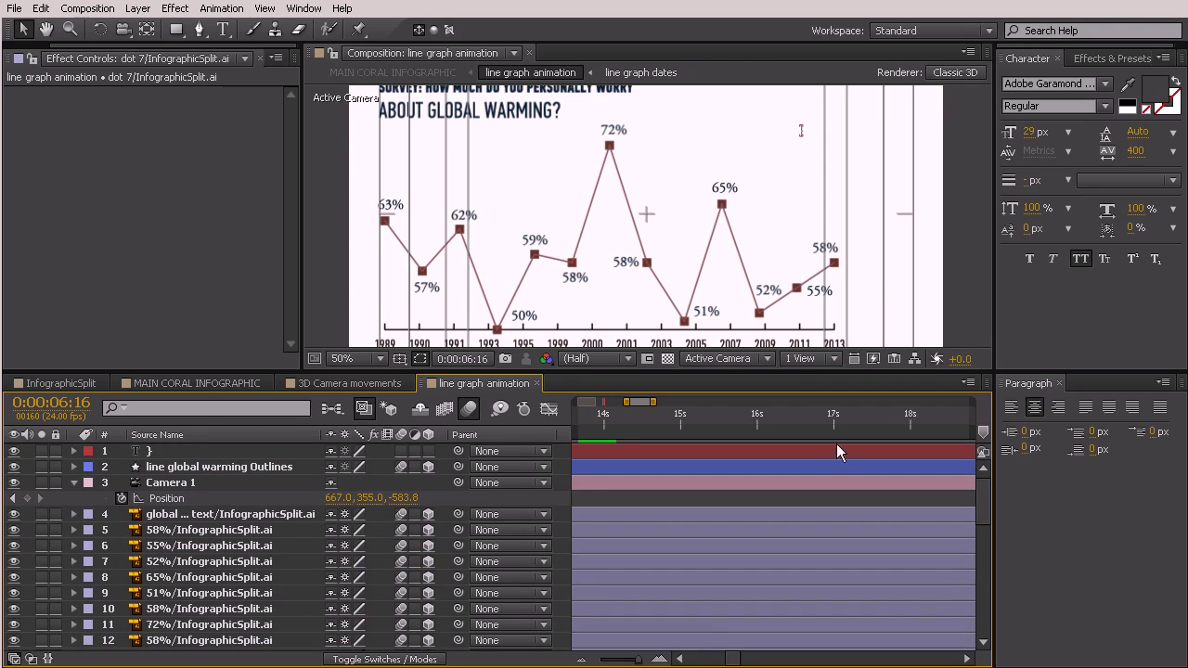
{"action": "key", "text": "ctrl+Down"}
{"action": "key", "text": "ctrl+z"}
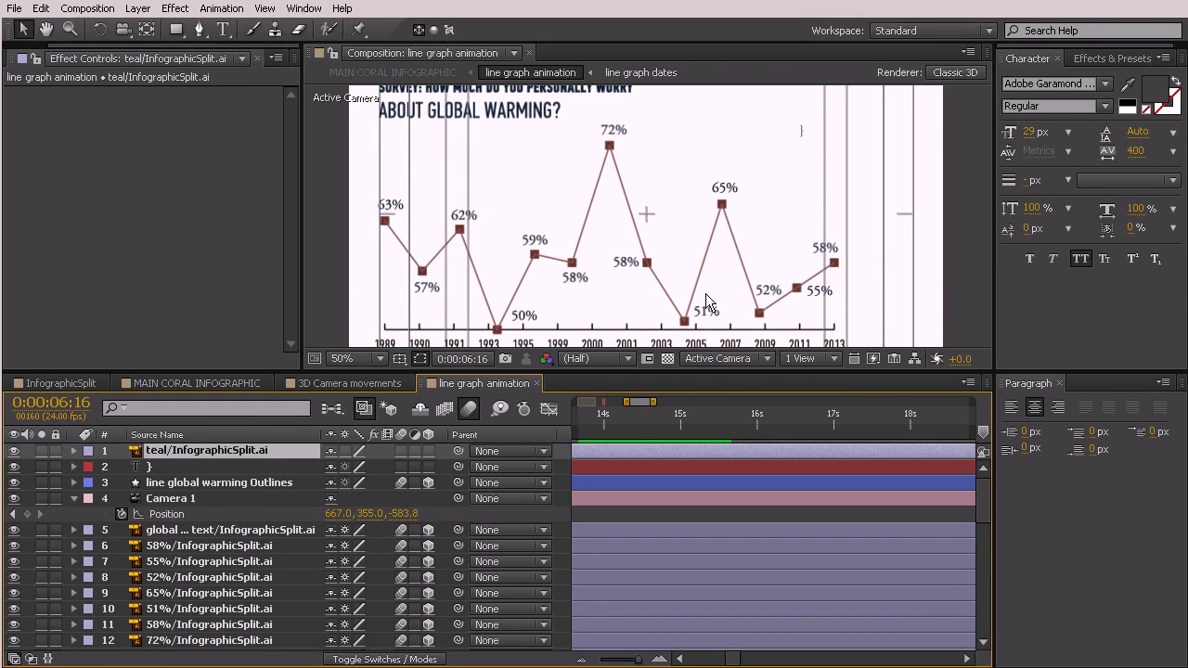
- Recolour the closing curly brace text with teal sampled from the small swatch at the composition's upper-right corner
{"action": "left_click_drag", "start_coordinate": [878, 128], "coordinate": [702, 212]}
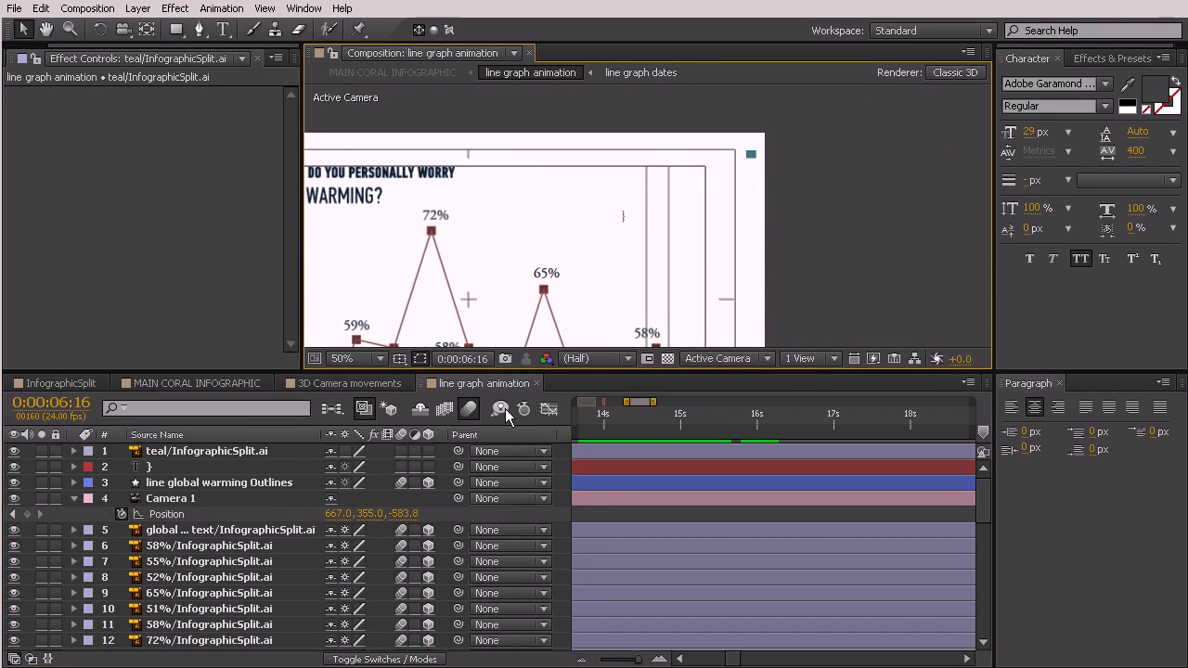
{"action": "left_click", "coordinate": [186, 469]}
{"action": "left_click", "coordinate": [1127, 83]}
{"action": "left_click", "coordinate": [753, 148]}
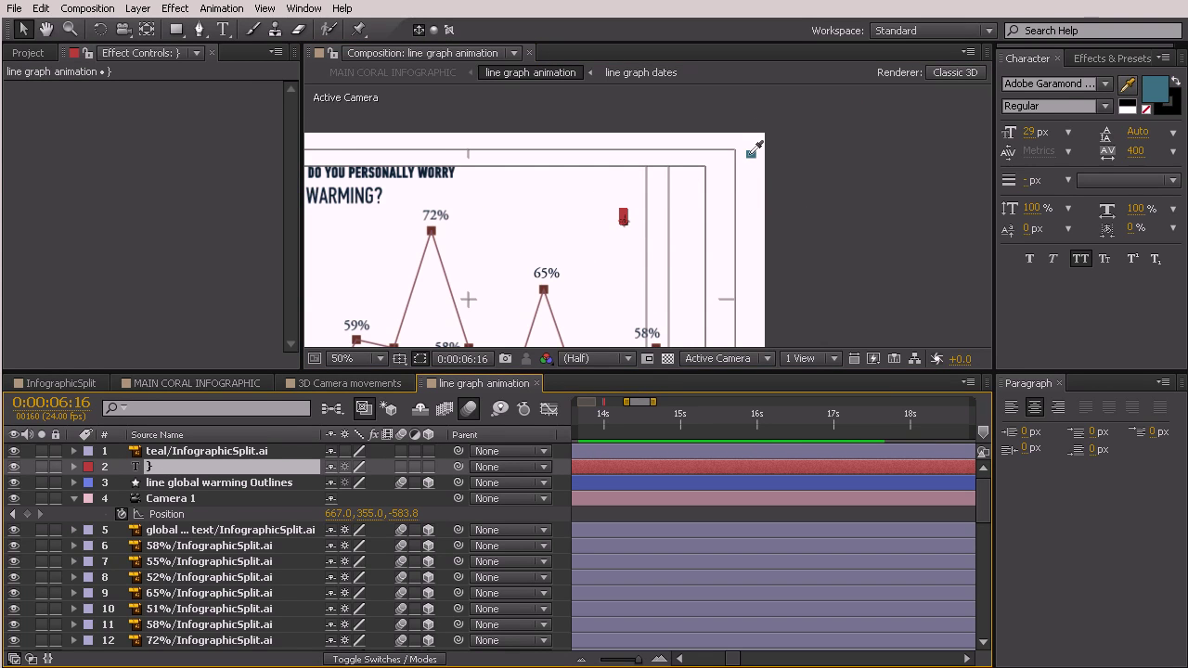
{"action": "left_click", "coordinate": [892, 249]}
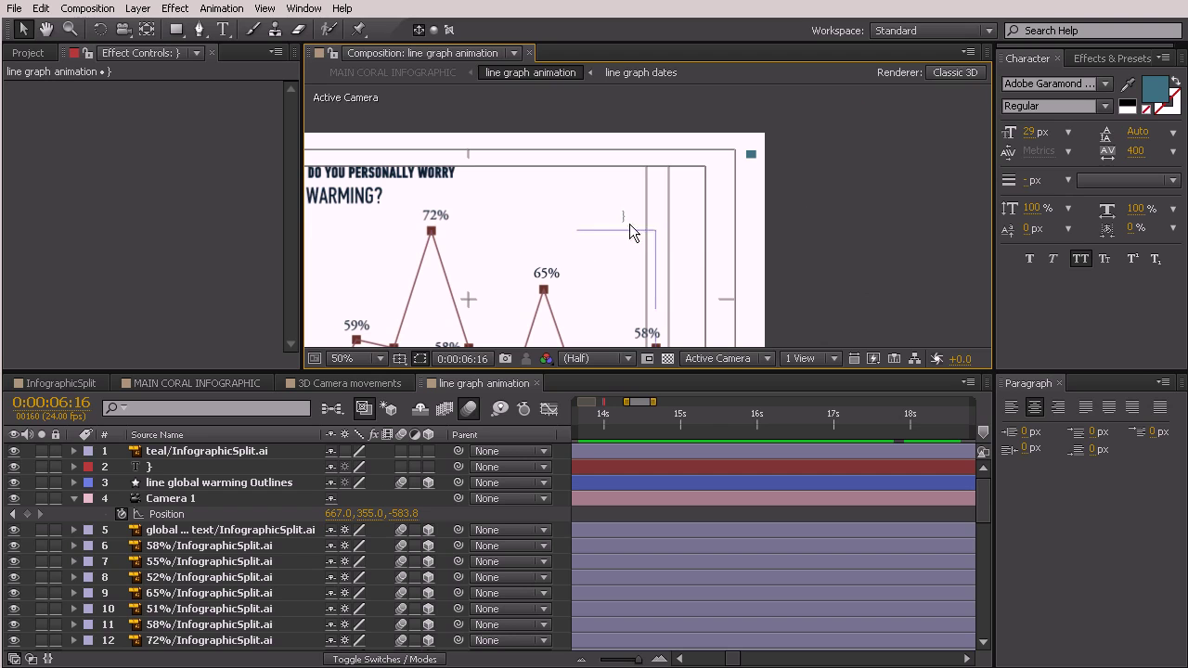
- Set the curly brace to Bold at 205 px and move it over the graph's last data points
{"action": "left_click", "coordinate": [622, 220]}
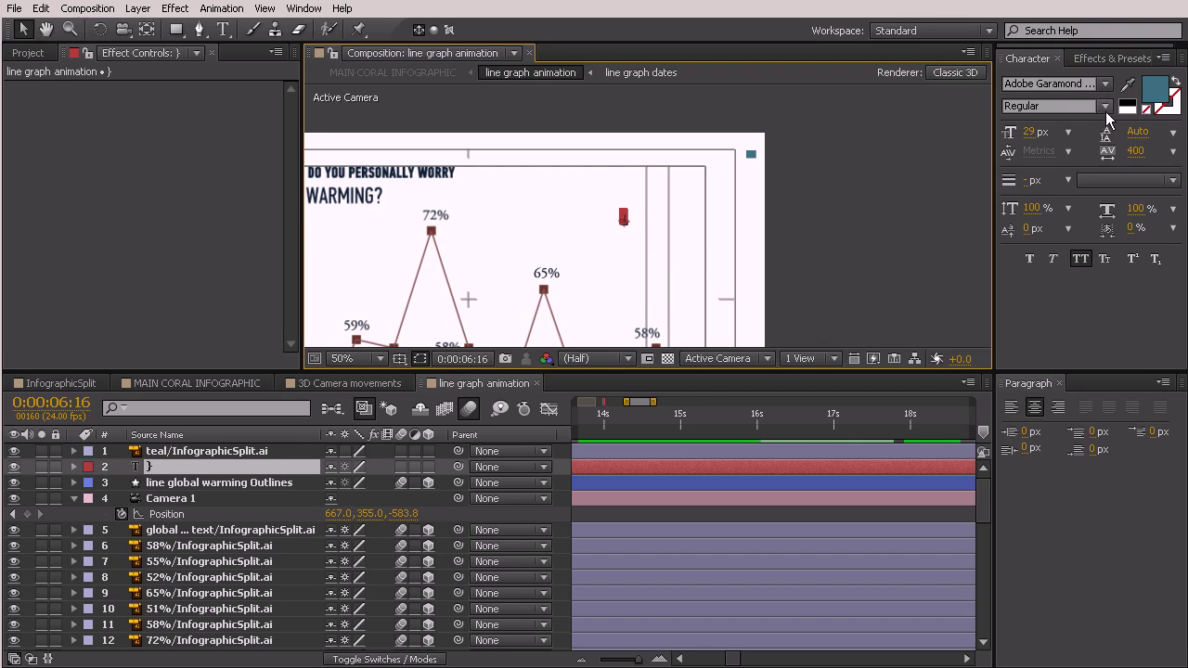
{"action": "left_click", "coordinate": [1104, 107]}
{"action": "left_click", "coordinate": [1029, 157]}
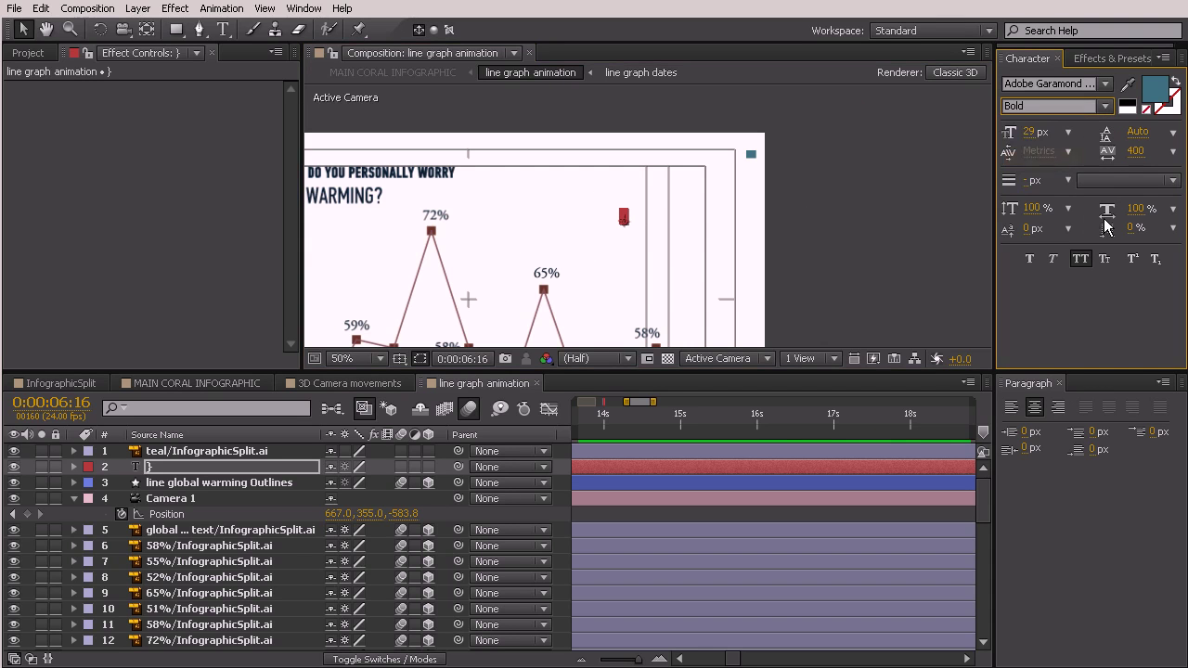
{"action": "left_click_drag", "start_coordinate": [1032, 134], "coordinate": [1184, 141]}
{"action": "left_click_drag", "start_coordinate": [636, 204], "coordinate": [504, 194]}
{"action": "scroll", "coordinate": [656, 269], "scroll_direction": "up", "scroll_amount": 2}
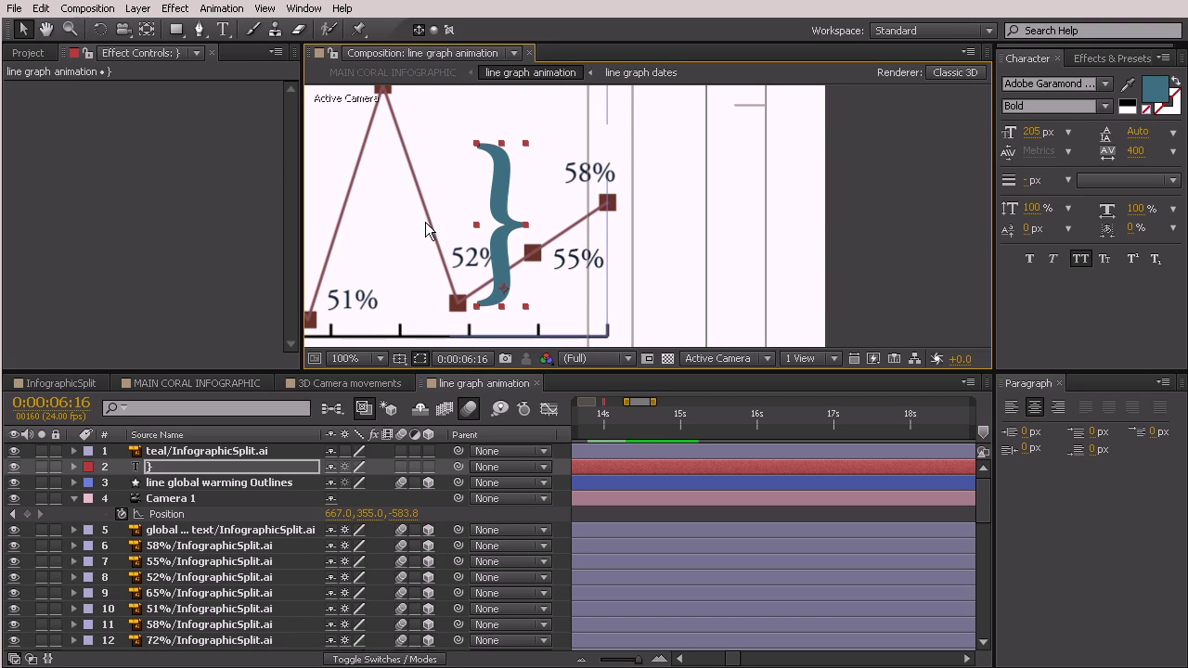
- Put the brace's anchor point at its lower tip, then scale and place it beside the graph's end, spanning the 52% to 58% points
{"action": "left_click", "coordinate": [147, 32]}
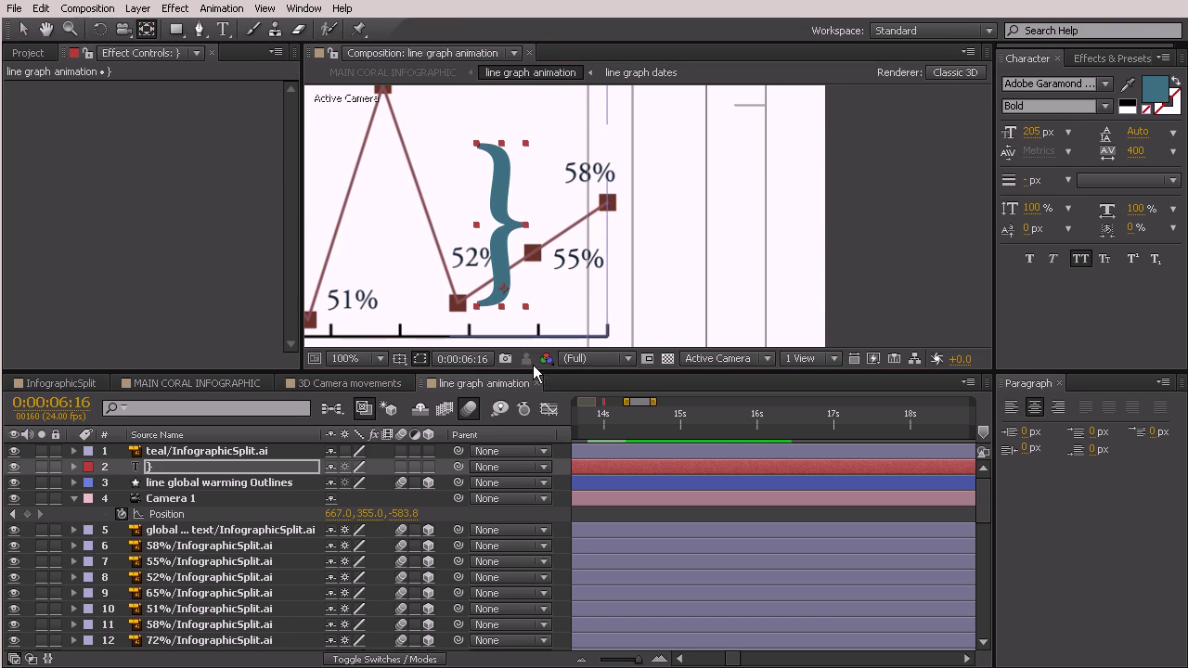
{"action": "left_click_drag", "start_coordinate": [496, 296], "coordinate": [479, 306]}
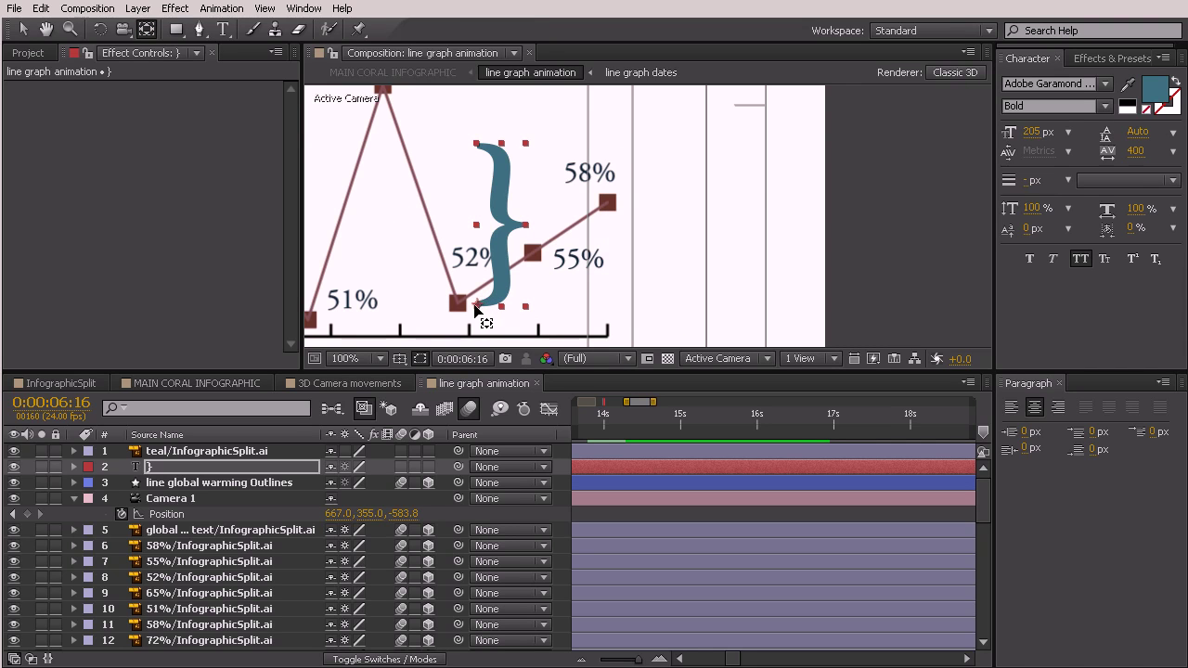
{"action": "left_click", "coordinate": [23, 30]}
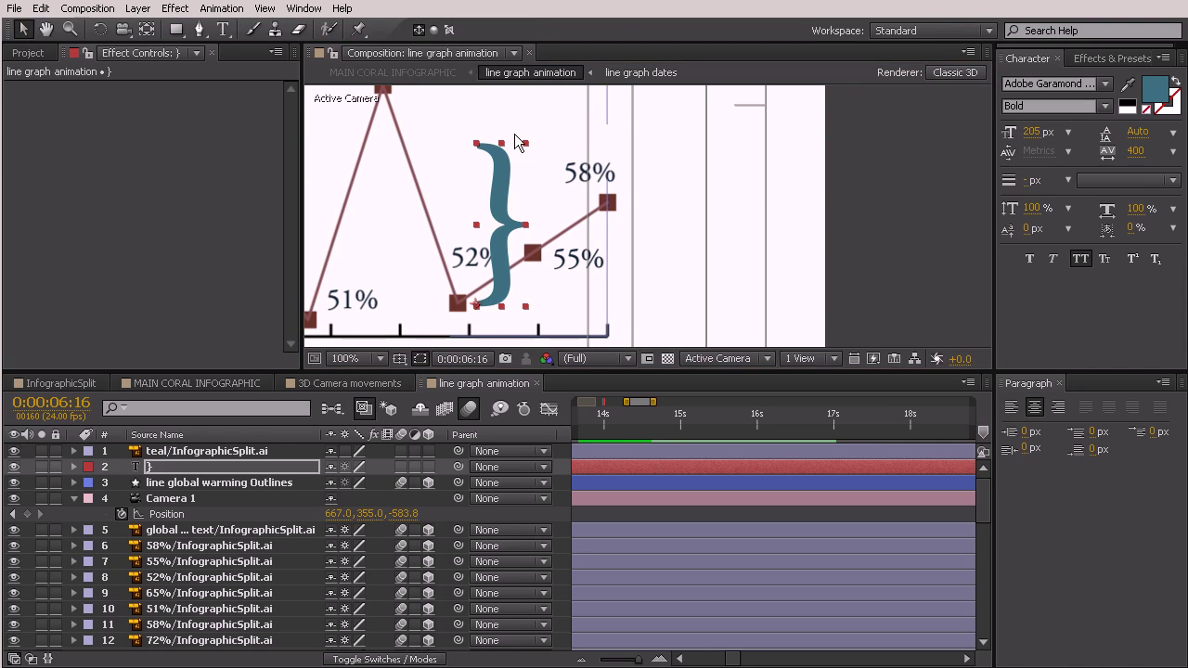
{"action": "left_click_drag", "start_coordinate": [526, 144], "coordinate": [647, 220]}
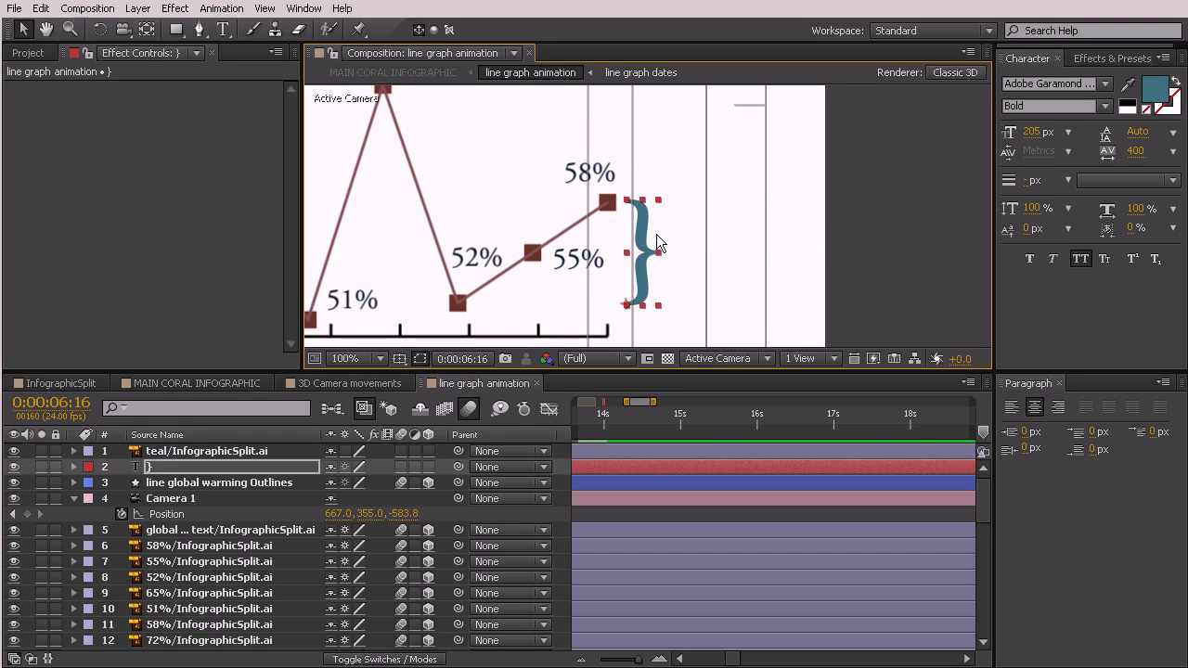
{"action": "key", "text": "Return"}
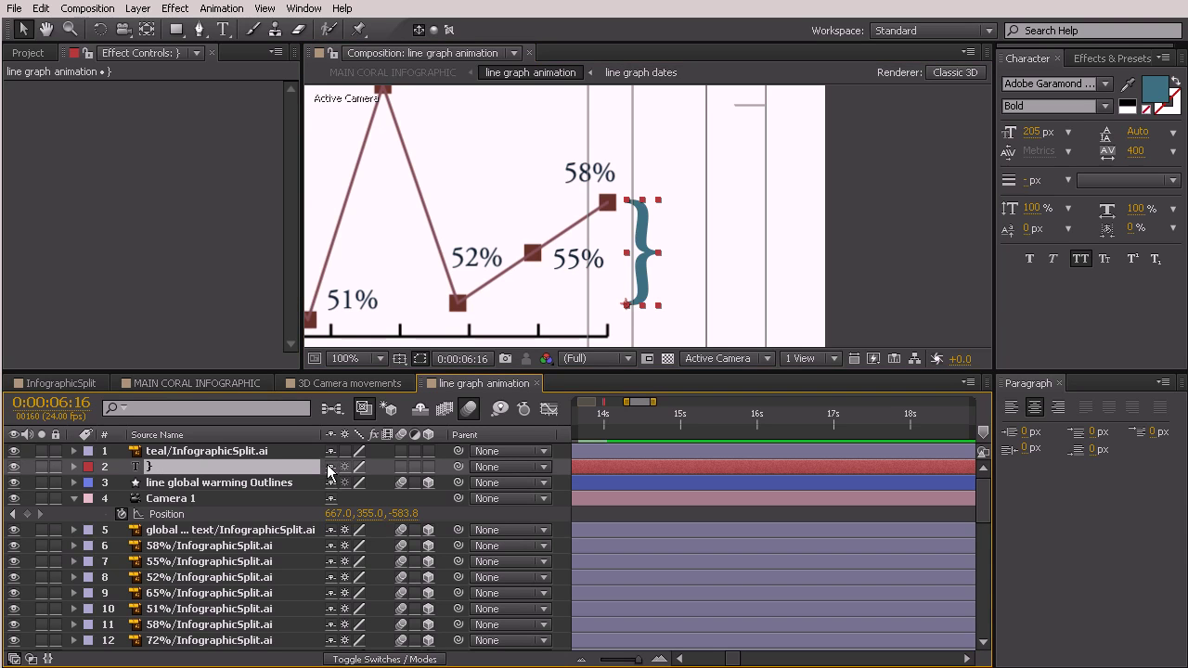
- Duplicate the brace layer, offset the copy and replace its text with 6%
{"action": "key", "text": "ctrl+d"}
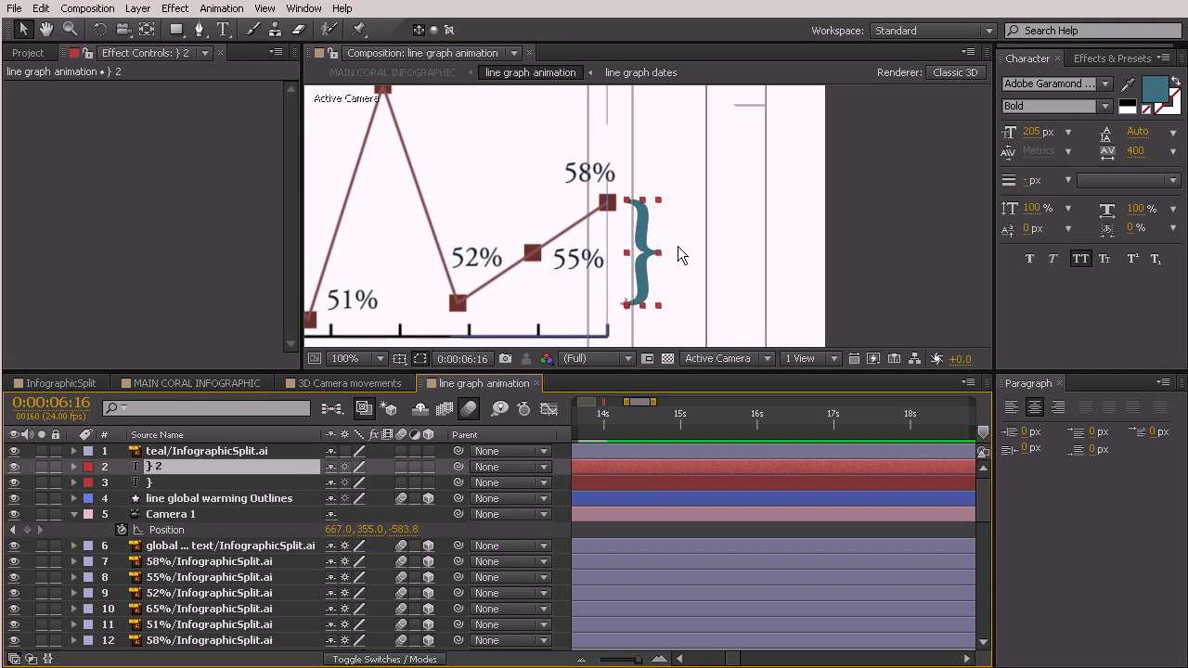
{"action": "left_click_drag", "start_coordinate": [665, 257], "coordinate": [690, 239]}
{"action": "key", "text": "ctrl+t"}
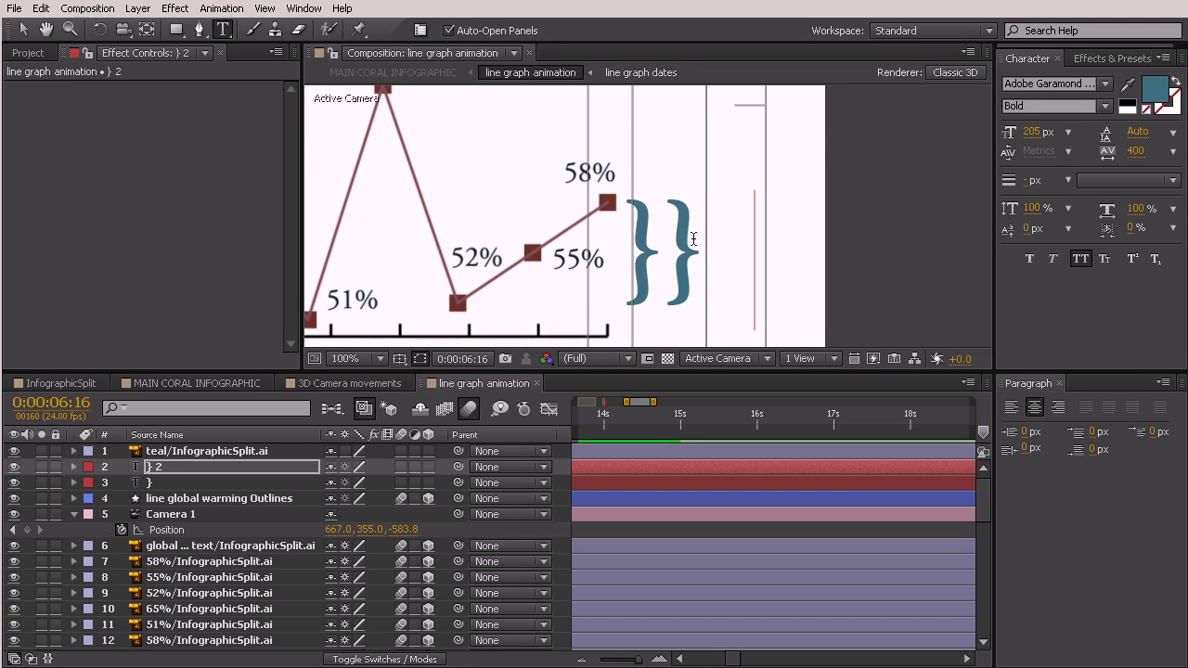
{"action": "left_click_drag", "start_coordinate": [685, 236], "coordinate": [629, 238]}
{"action": "type", "text": "6"}
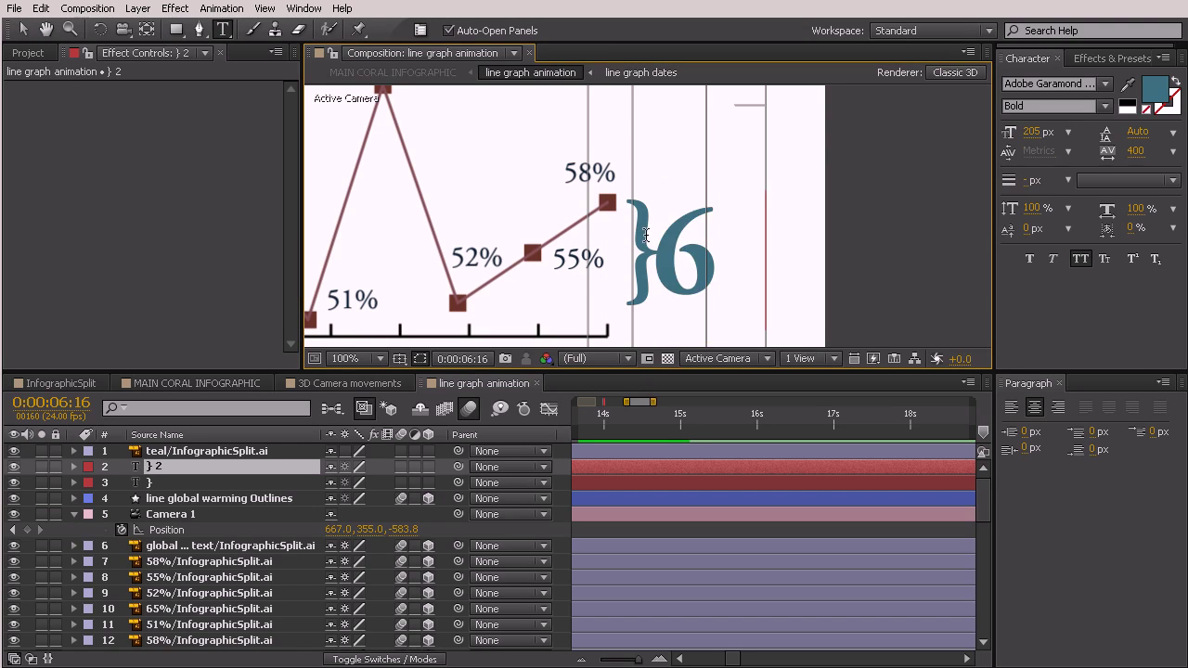
{"action": "type", "text": "%"}
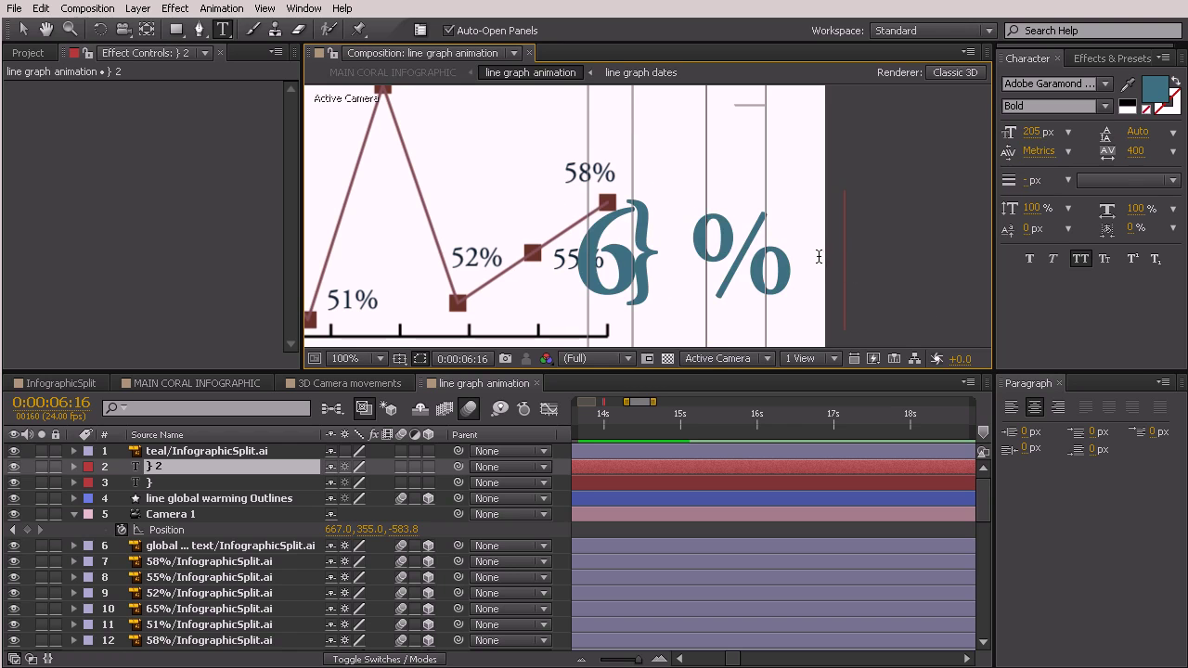
- Set the 6% text to a 154 px font size with tracking 0
{"action": "left_click_drag", "start_coordinate": [828, 257], "coordinate": [550, 267]}
{"action": "left_click_drag", "start_coordinate": [1038, 132], "coordinate": [990, 132]}
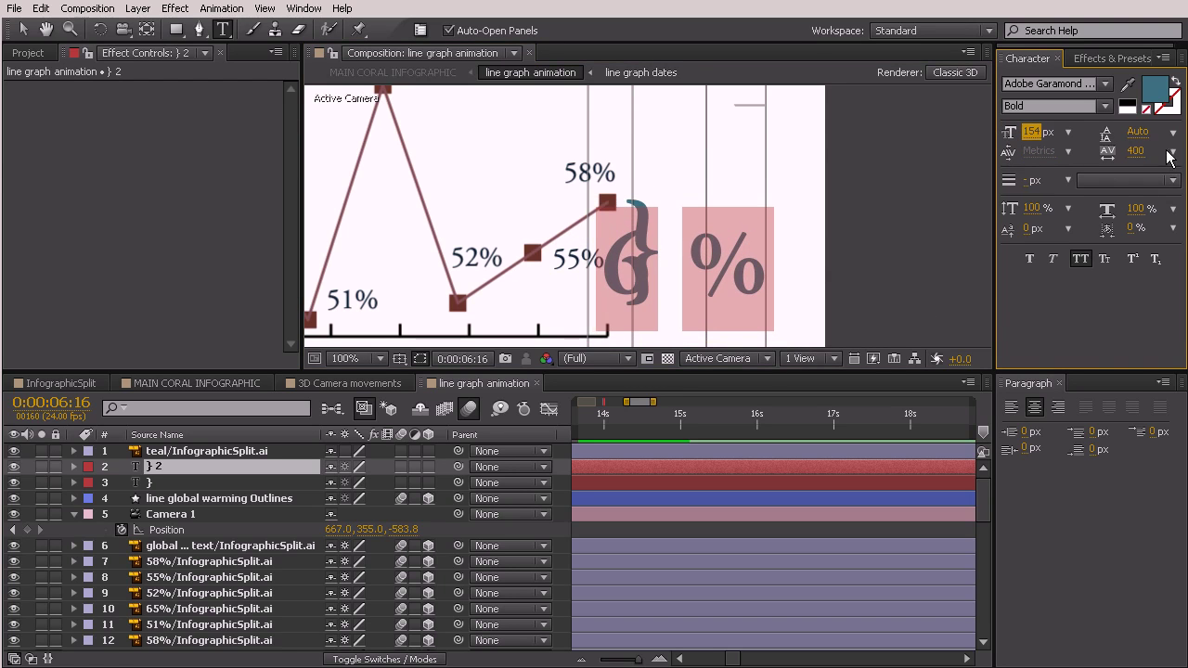
{"action": "left_click", "coordinate": [1138, 151]}
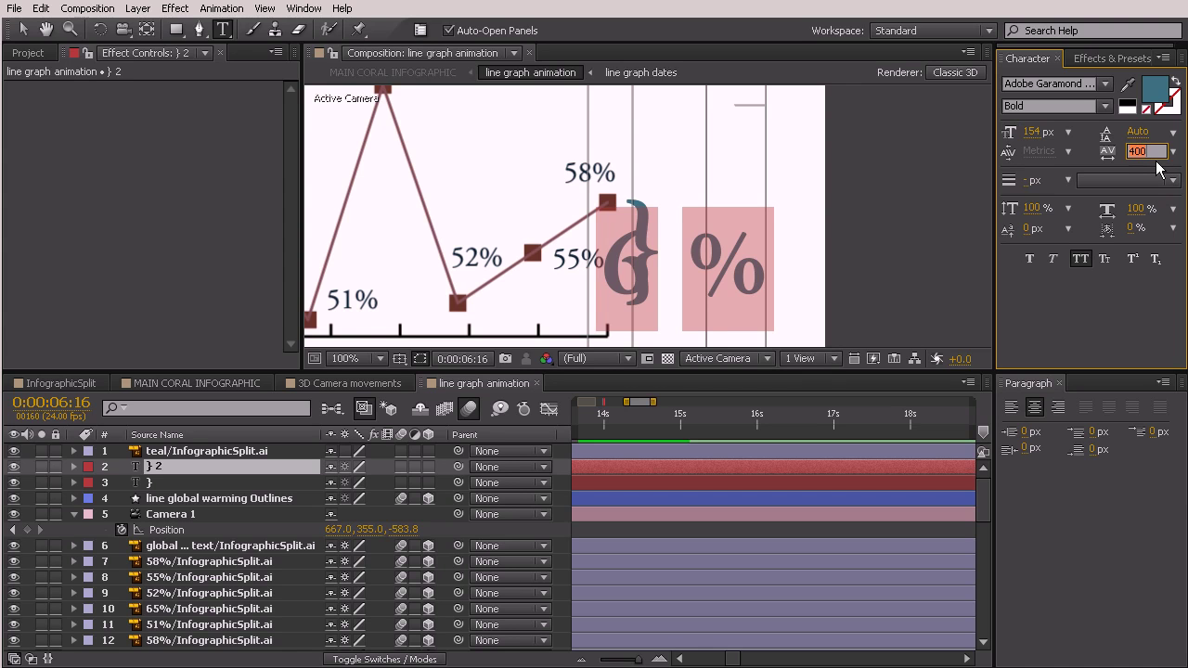
{"action": "type", "text": "0"}
{"action": "key", "text": "Return"}
{"action": "left_click", "coordinate": [24, 30]}
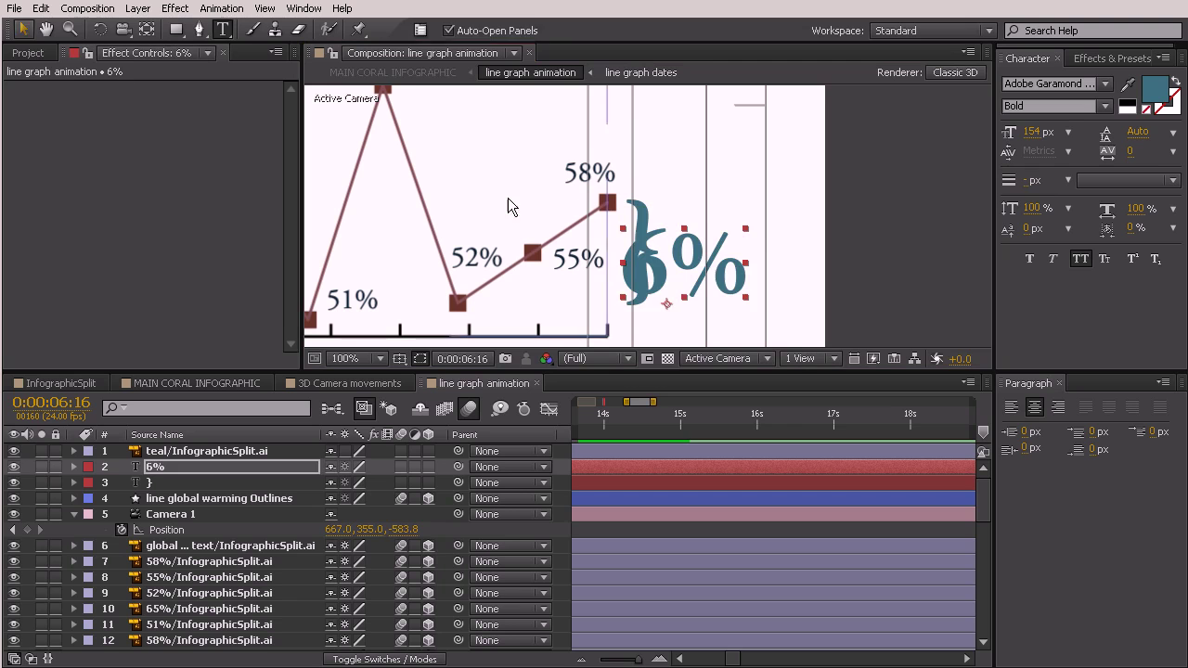
- Scale down the 6% text and centre it vertically just beyond the brace's point
{"action": "left_click_drag", "start_coordinate": [746, 266], "coordinate": [769, 263]}
{"action": "left_click_drag", "start_coordinate": [790, 219], "coordinate": [758, 224]}
{"action": "left_click_drag", "start_coordinate": [736, 266], "coordinate": [724, 258]}
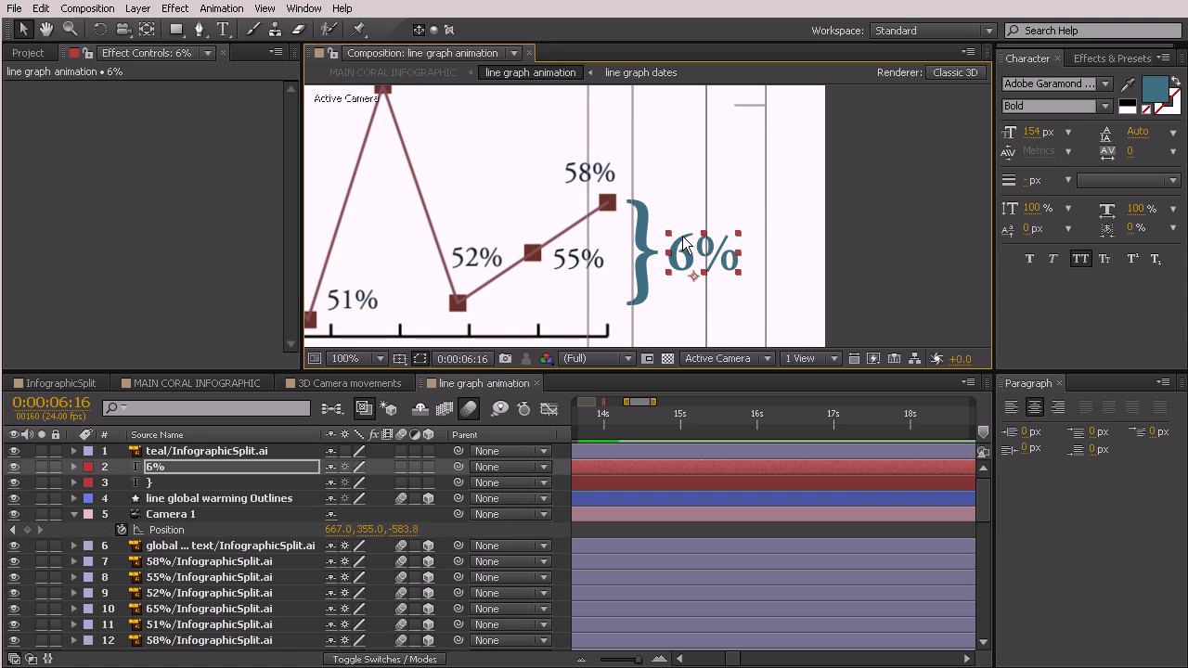
{"action": "left_click", "coordinate": [621, 278]}
{"action": "key", "text": "comma"}
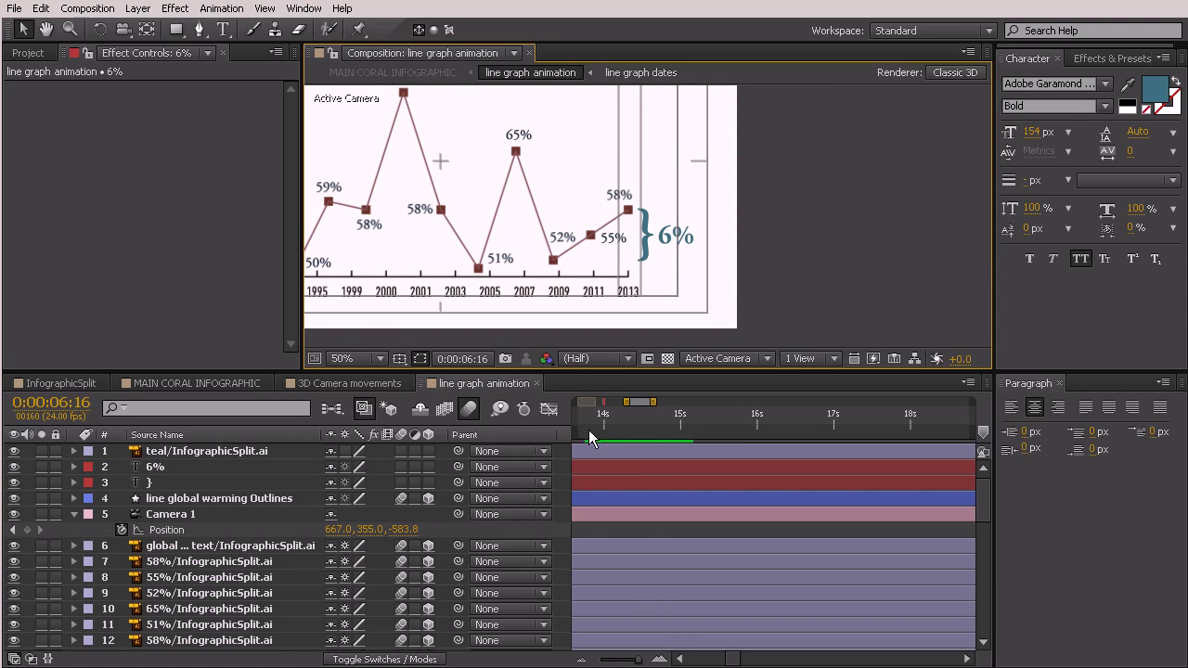
- Trim the brace layer's in point to 0:00:04:07, just after the final graph label appears
{"action": "left_click_drag", "start_coordinate": [641, 661], "coordinate": [629, 661]}
{"action": "left_click_drag", "start_coordinate": [651, 415], "coordinate": [626, 445]}
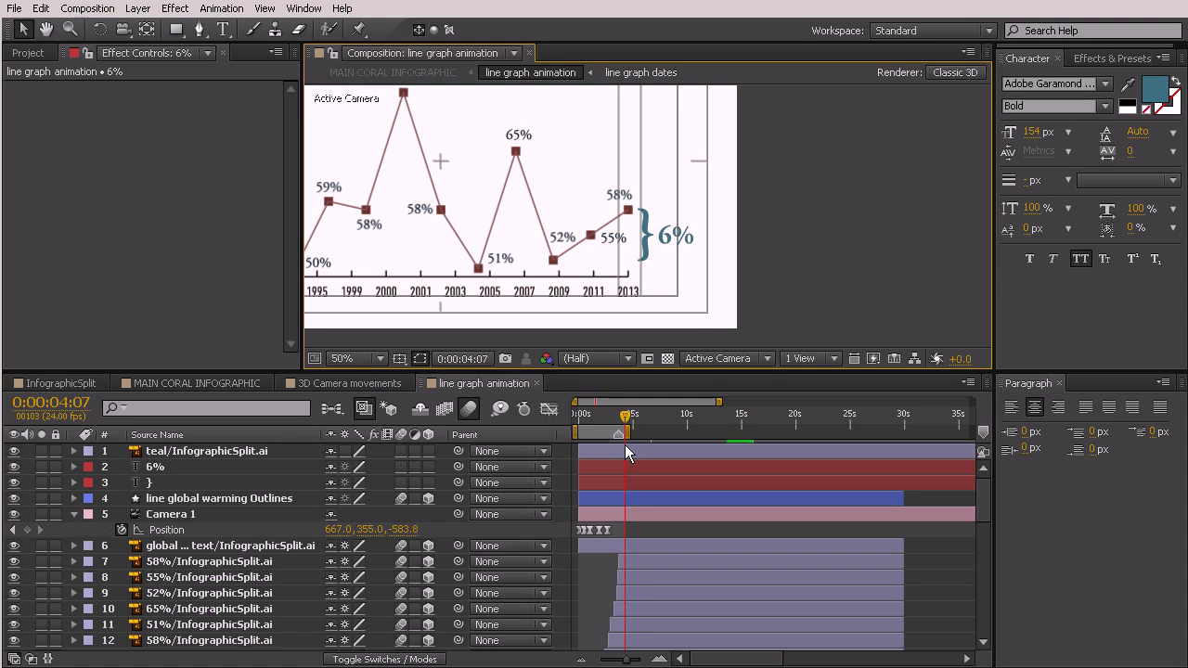
{"action": "left_click", "coordinate": [638, 246]}
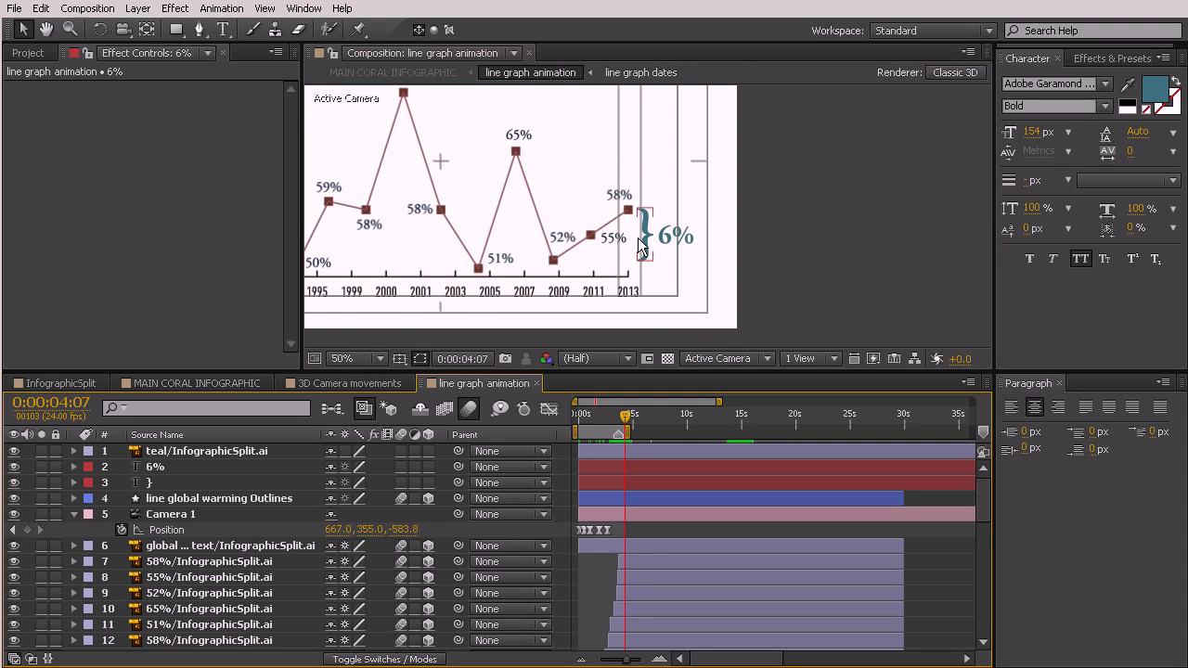
{"action": "scroll", "coordinate": [638, 240], "scroll_direction": "up", "scroll_amount": 2}
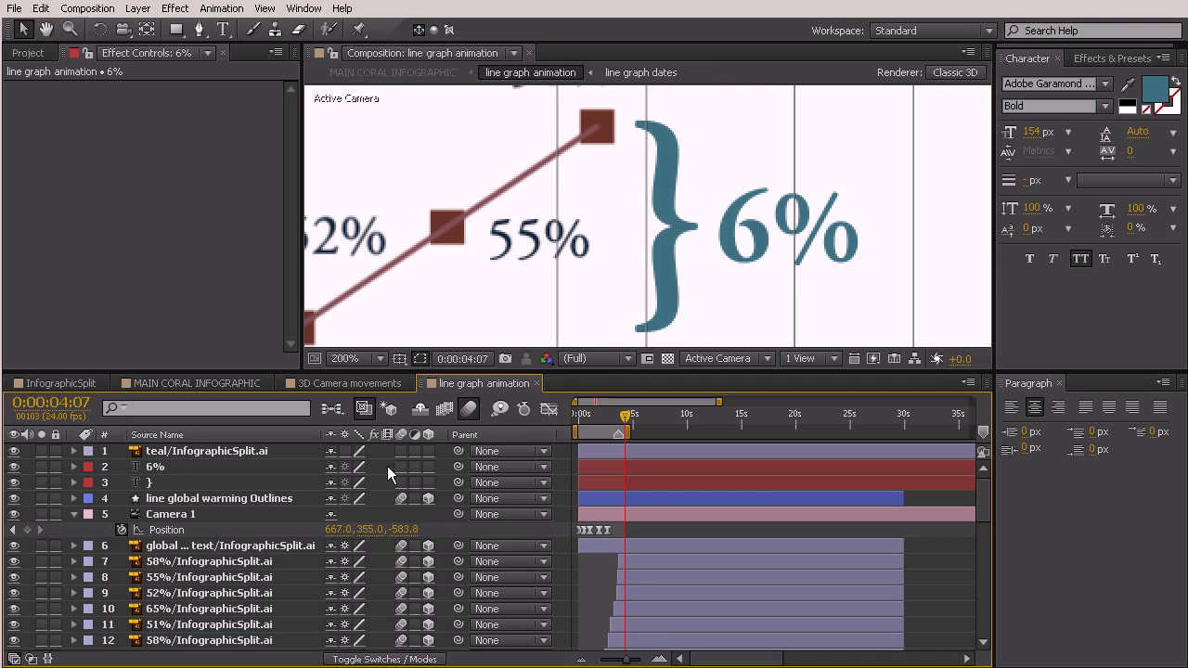
{"action": "left_click", "coordinate": [175, 486]}
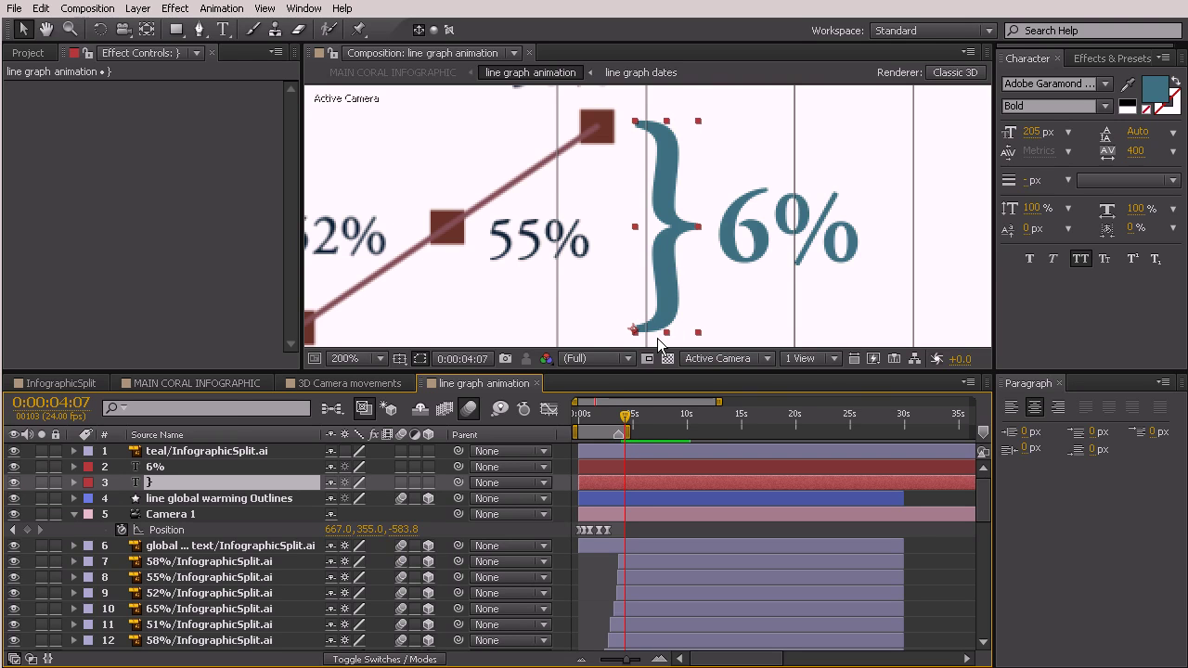
{"action": "key", "text": "alt+bracketleft"}
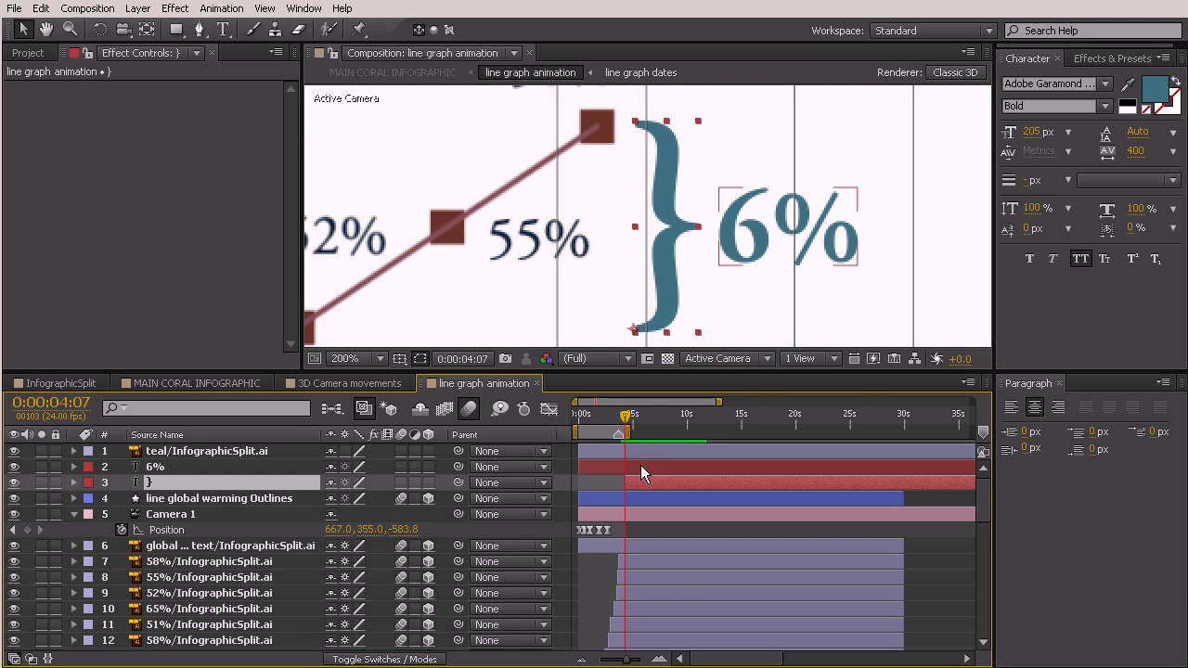
- Keyframe the brace's Scale from 0% at 0:00:04:07 to 64.9% further along the timeline
{"action": "key", "text": "s"}
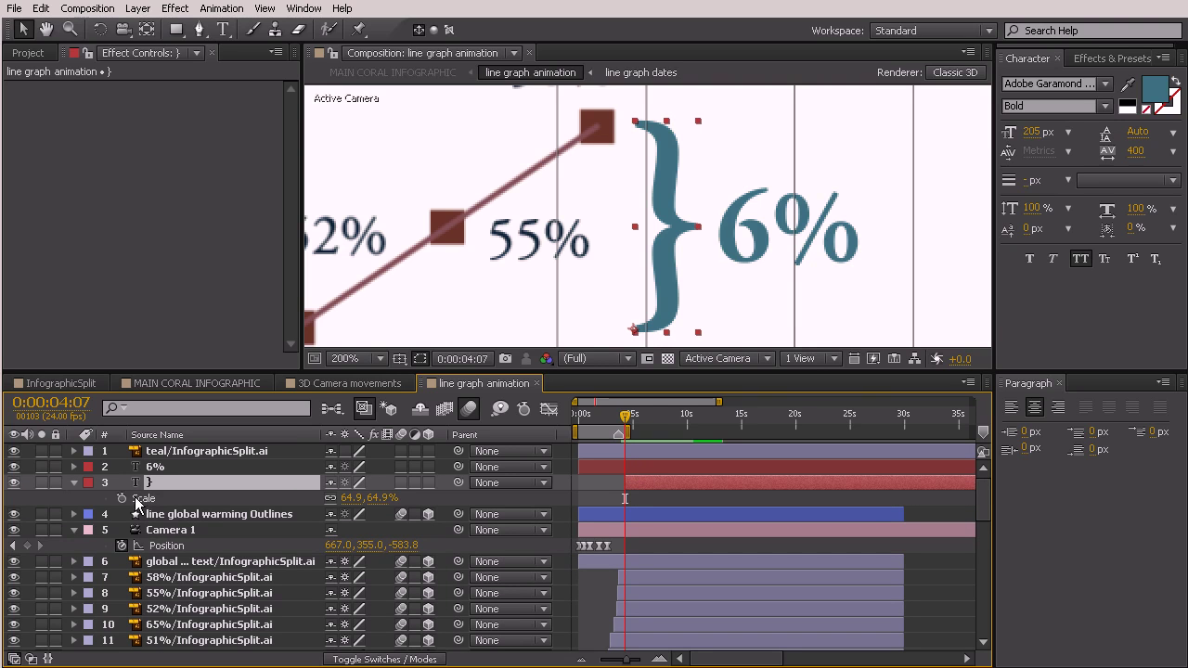
{"action": "left_click", "coordinate": [122, 498]}
{"action": "left_click_drag", "start_coordinate": [625, 498], "coordinate": [671, 499]}
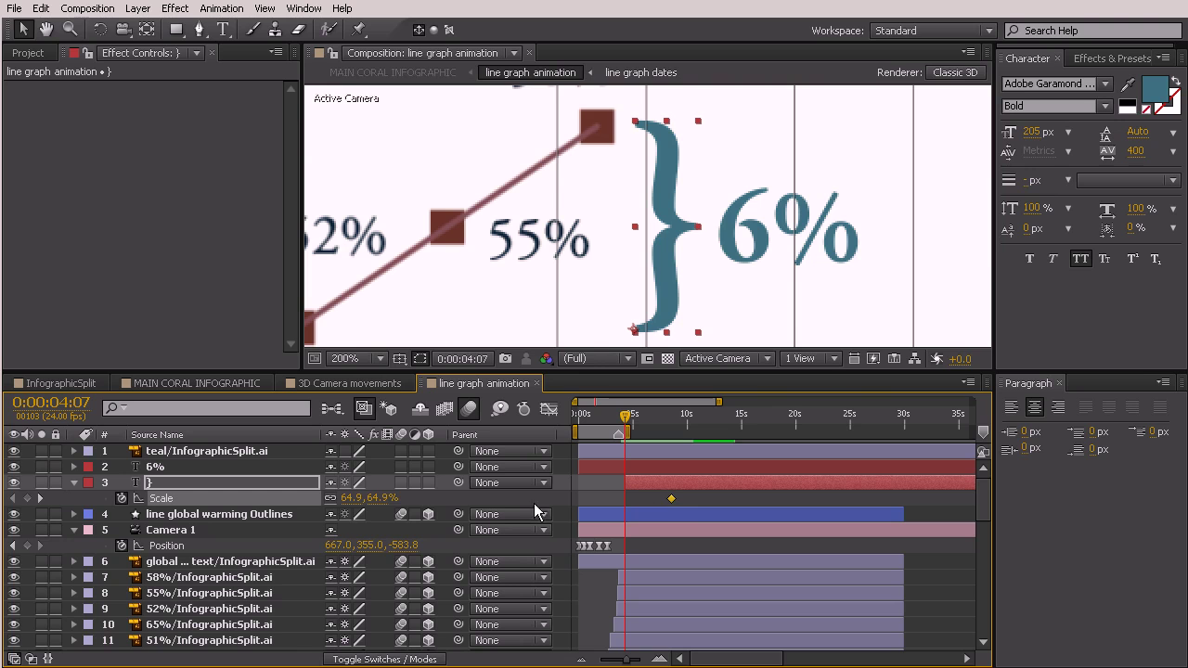
{"action": "left_click", "coordinate": [351, 499]}
{"action": "type", "text": "12.6"}
{"action": "key", "text": "Return"}
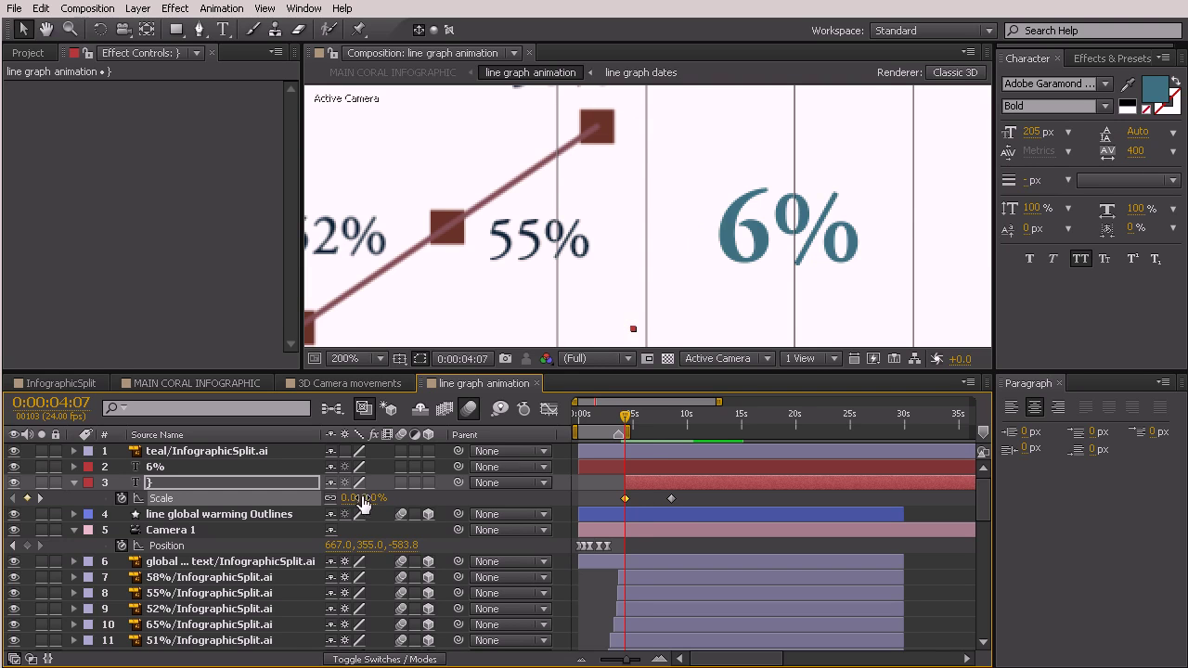
- Shorten the brace's growth by moving its 64.9% Scale keyframe to 0:00:04:16
{"action": "mouse_move", "coordinate": [626, 418]}
{"action": "left_mouse_down"}
{"action": "mouse_move", "coordinate": [651, 427]}
{"action": "mouse_move", "coordinate": [631, 427]}
{"action": "left_mouse_up"}
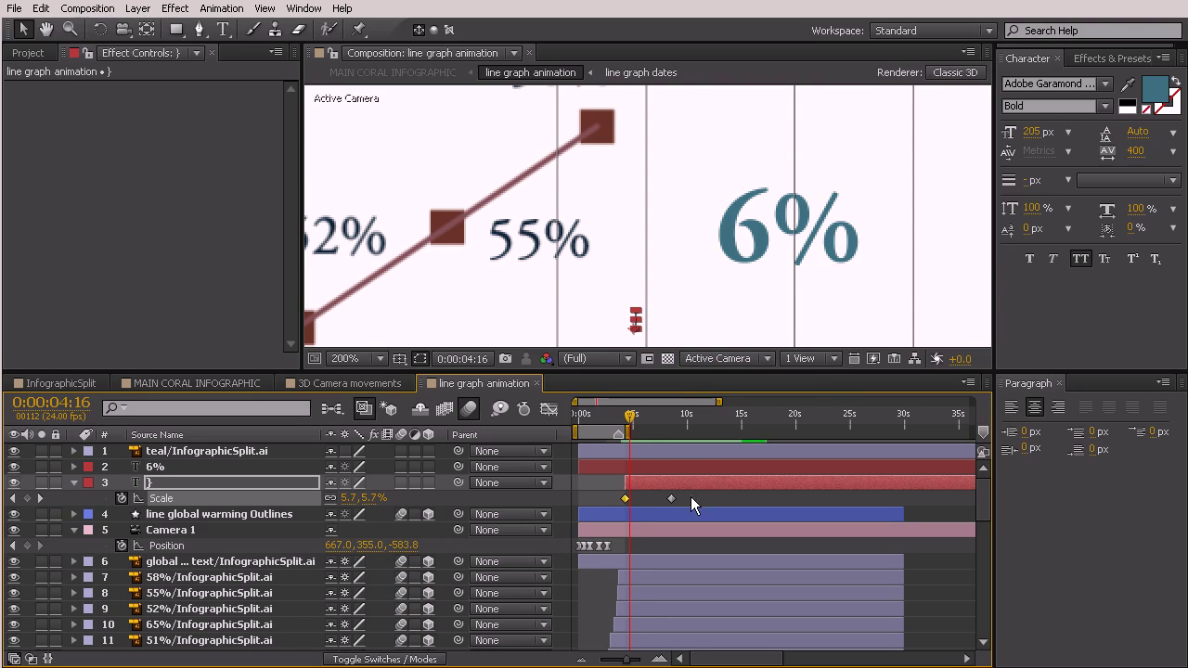
{"action": "left_click_drag", "start_coordinate": [671, 499], "coordinate": [631, 502]}
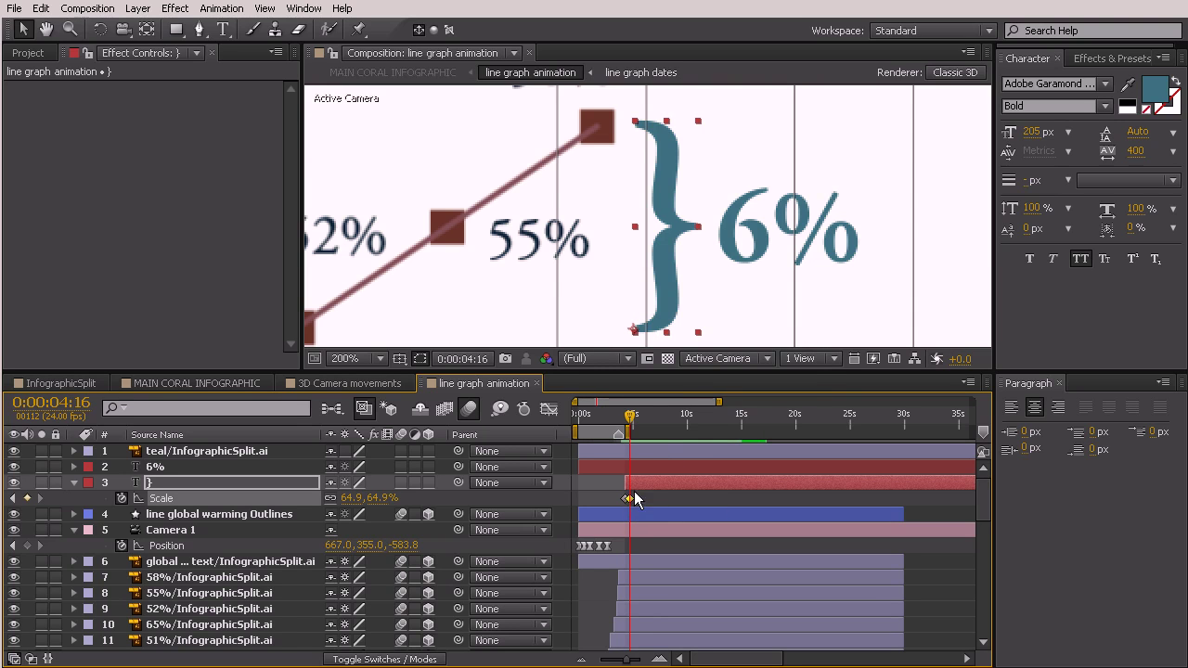
{"action": "left_click_drag", "start_coordinate": [630, 661], "coordinate": [640, 661]}
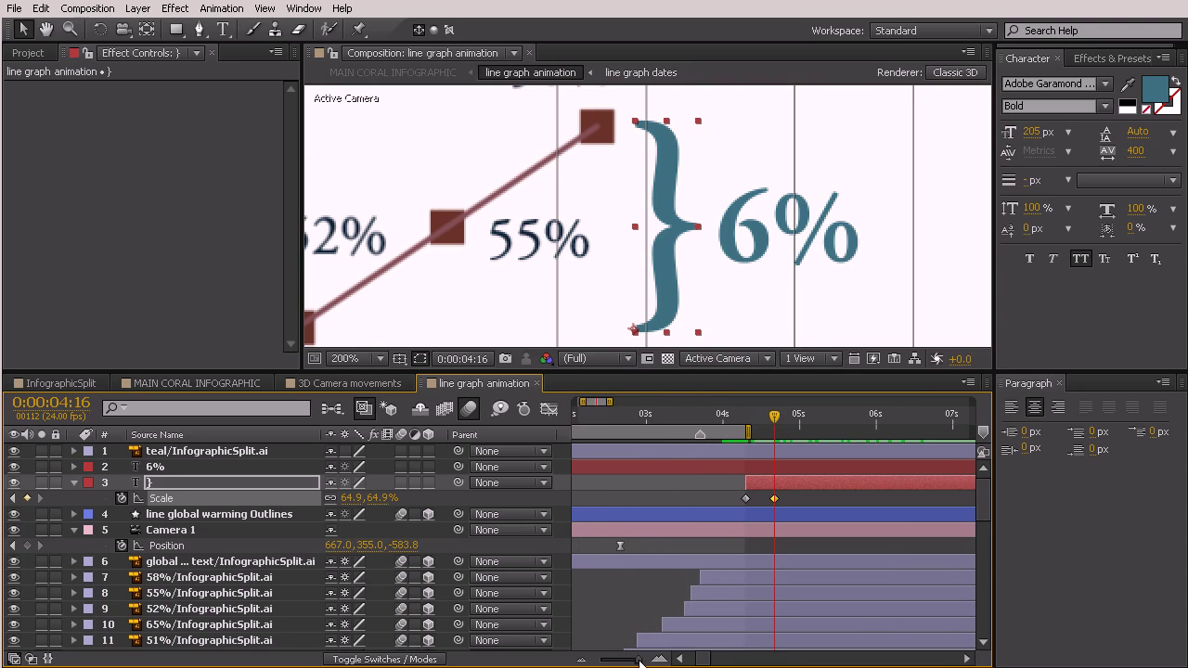
- Add an overshoot Scale keyframe of 68.3% to the brace at 0:00:04:13, three frames before its final keyframe
{"action": "left_click_drag", "start_coordinate": [736, 417], "coordinate": [771, 443]}
{"action": "key", "text": "Page_Up"}
{"action": "key", "text": "Page_Up"}
{"action": "key", "text": "Page_Up"}
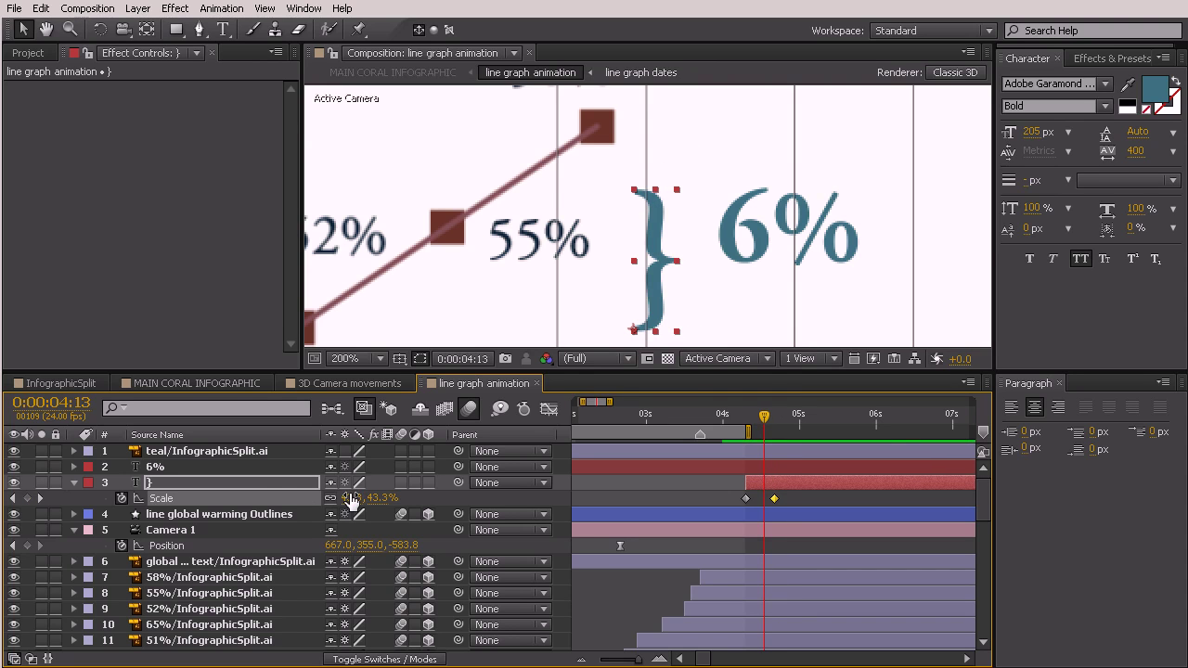
{"action": "left_click_drag", "start_coordinate": [353, 497], "coordinate": [379, 498]}
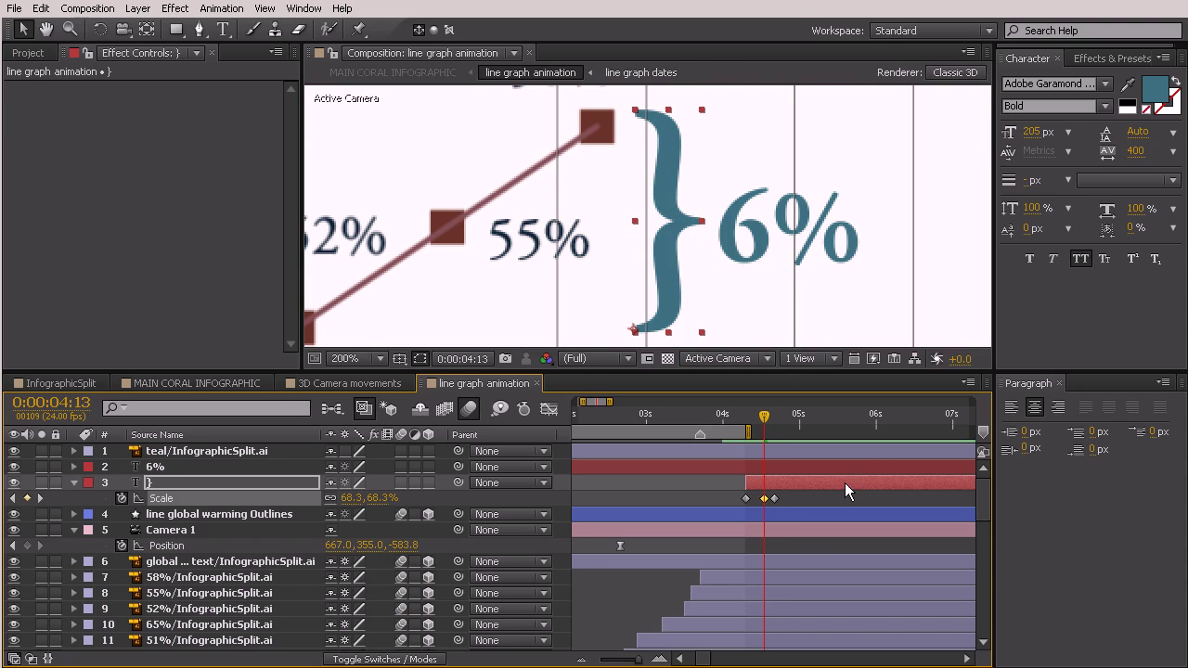
- Move the anchor points of the brace and the 6% text to the middle of their left edges
{"action": "left_click_drag", "start_coordinate": [763, 417], "coordinate": [780, 443]}
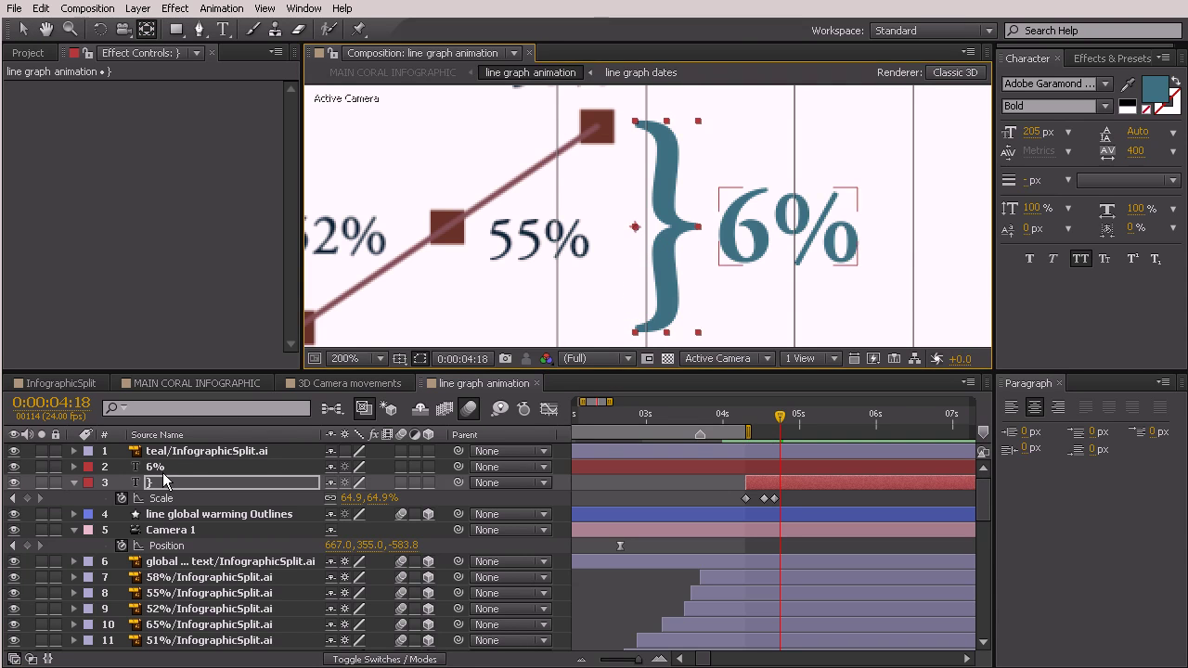
{"action": "left_click", "coordinate": [784, 214]}
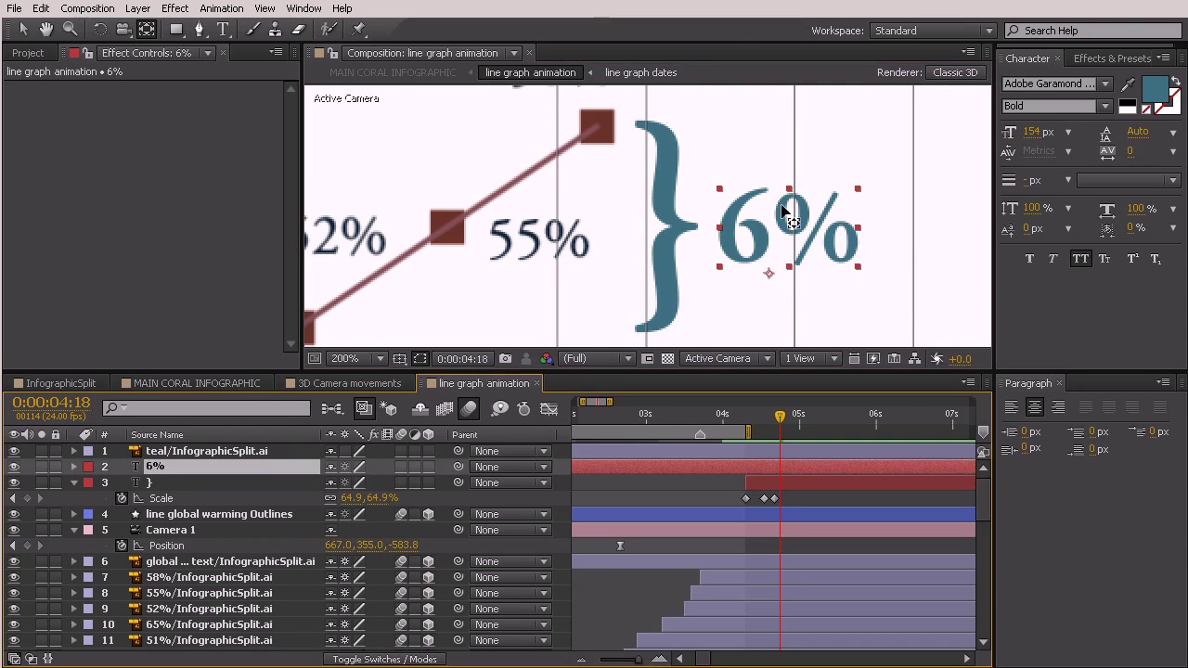
{"action": "left_click", "coordinate": [723, 233]}
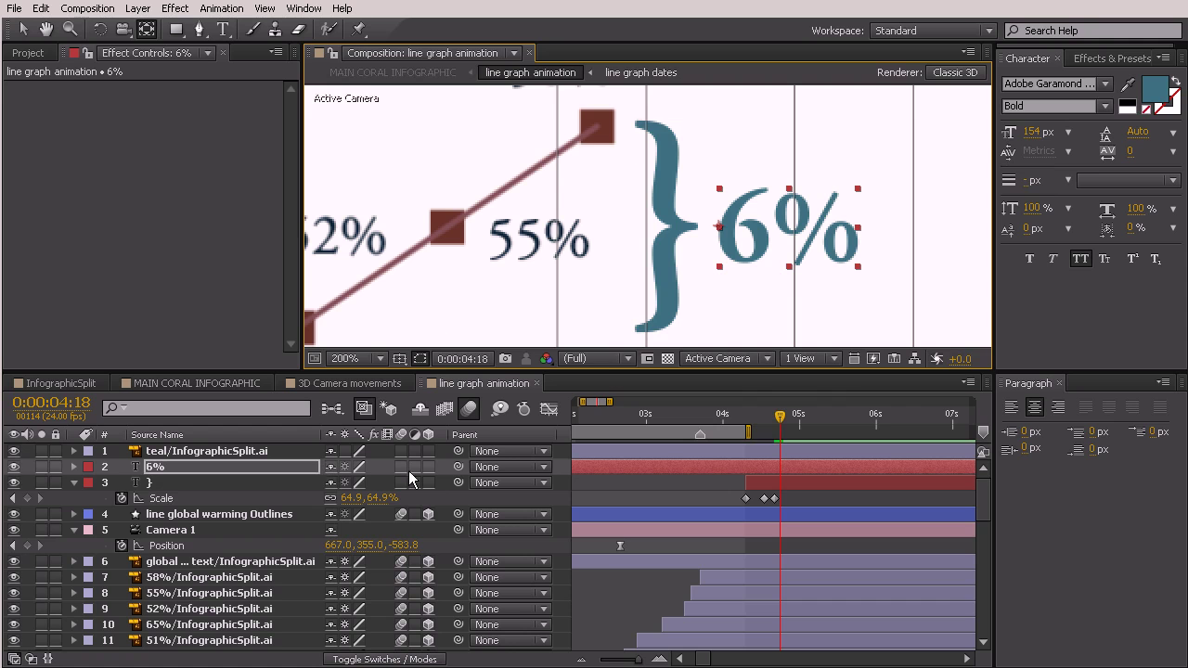
- Trim the 6% layer's in point to 0:00:04:13, at the brace's overshoot keyframe
{"action": "left_click_drag", "start_coordinate": [785, 424], "coordinate": [764, 425]}
{"action": "left_click", "coordinate": [748, 485]}
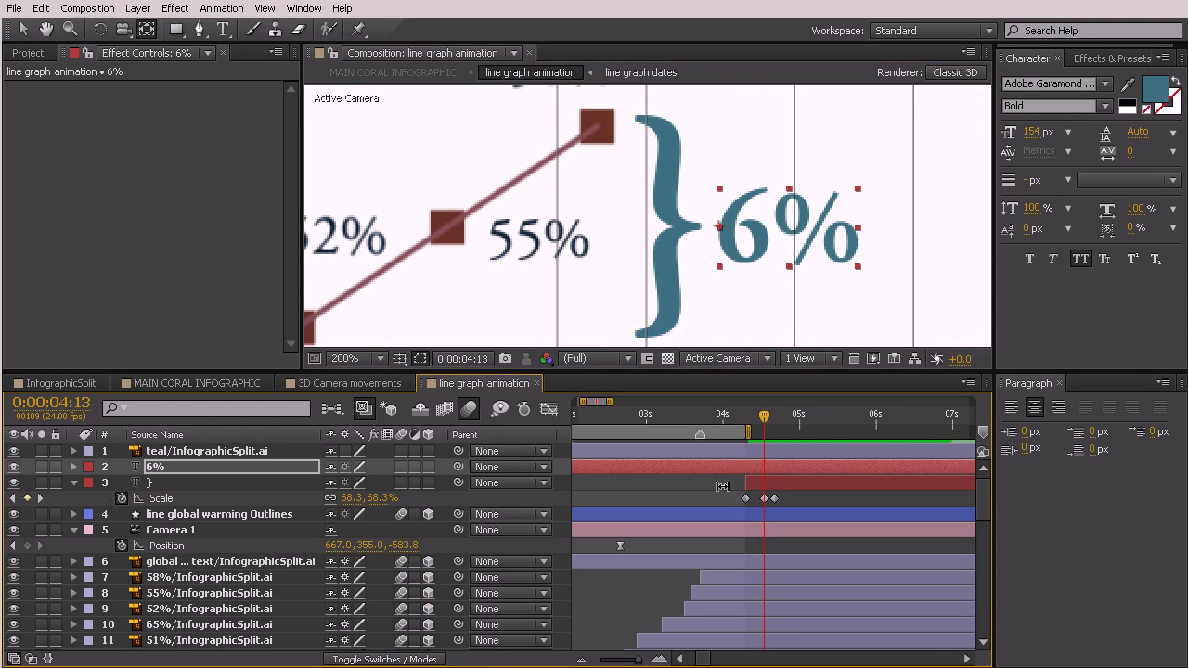
{"action": "key", "text": "alt+bracketleft"}
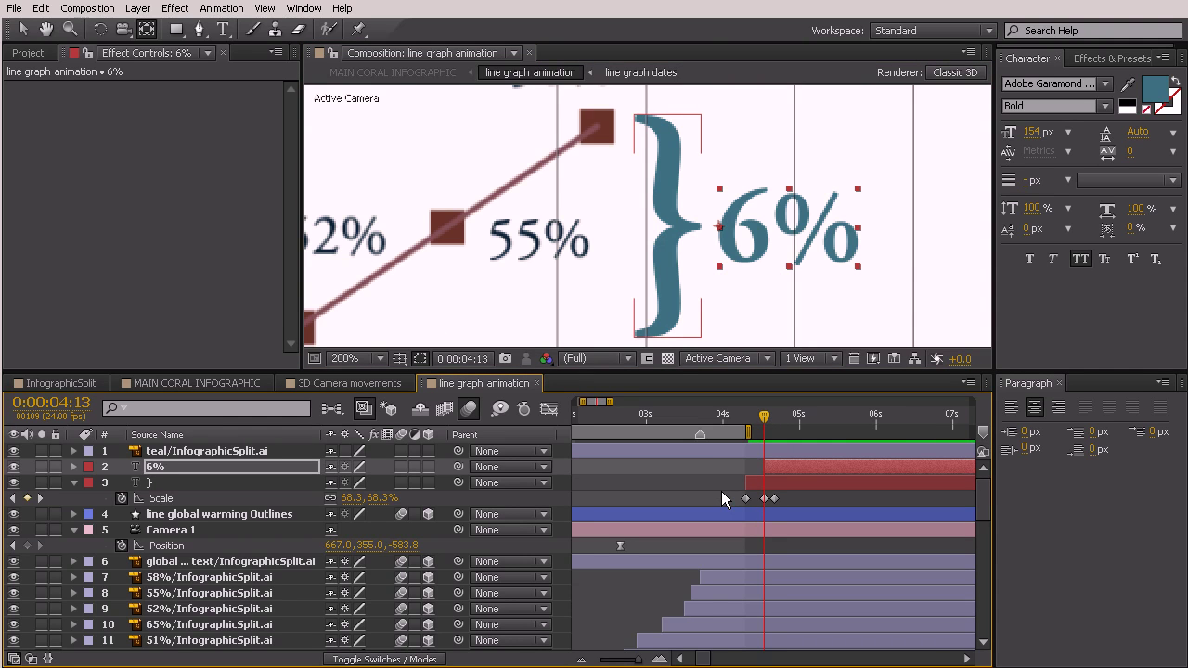
- Keyframe the 6% layer's Scale from 0% at 0:00:04:13 to 36.7% further along the timeline
{"action": "key", "text": "s"}
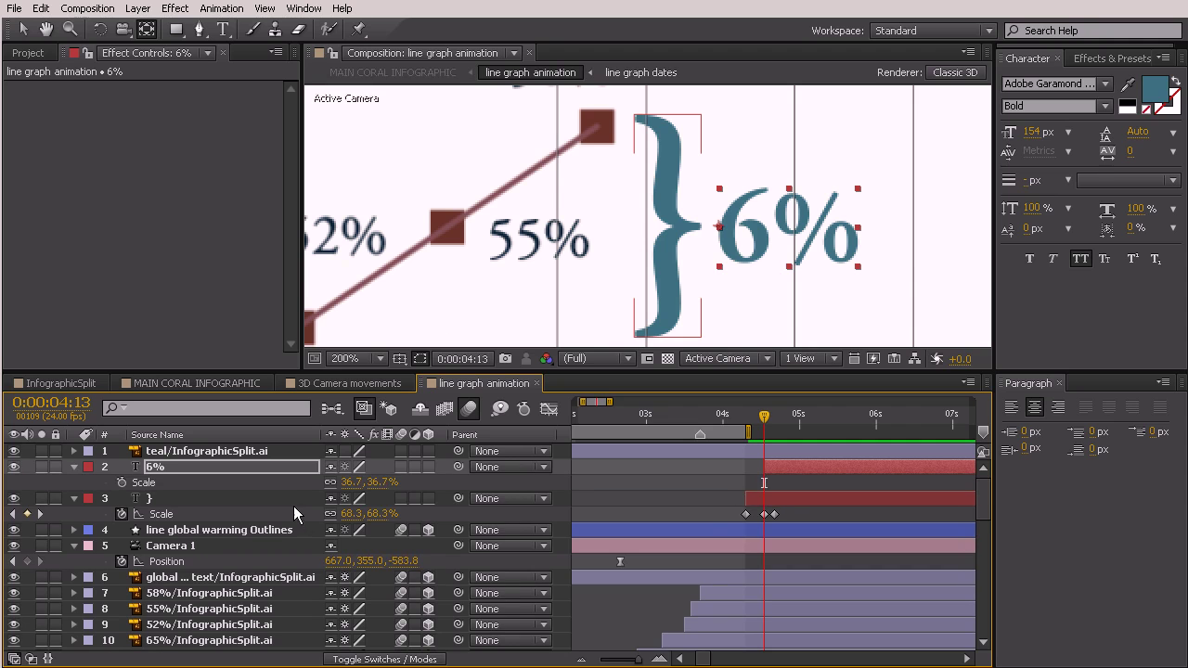
{"action": "left_click", "coordinate": [121, 483]}
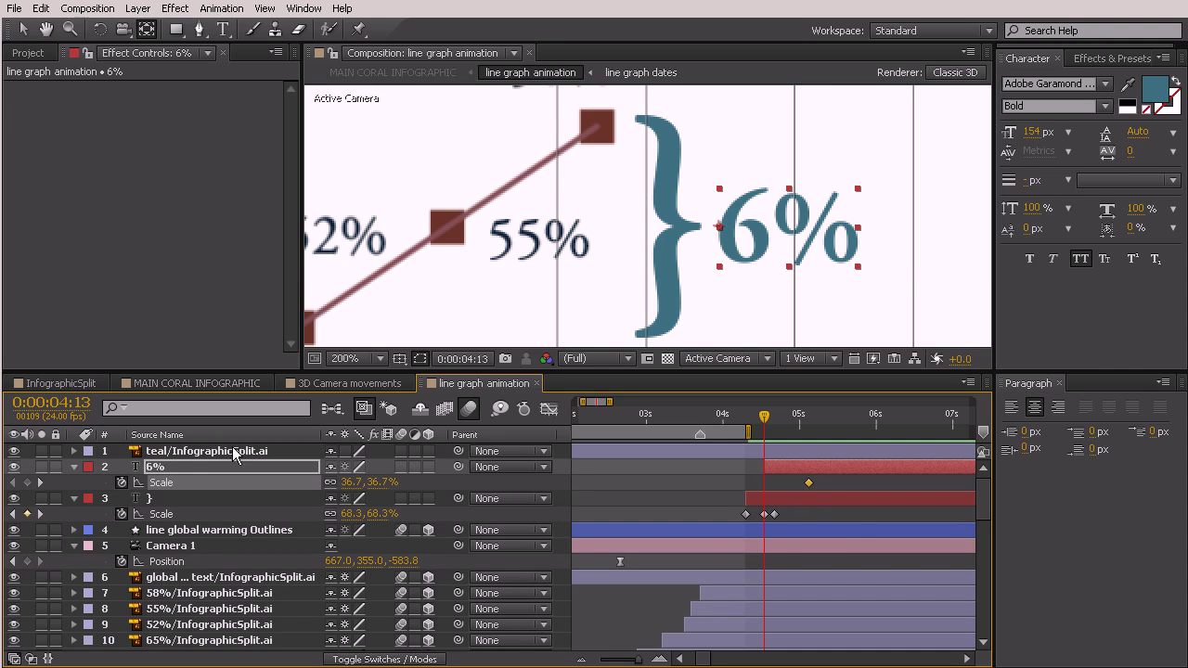
{"action": "left_click", "coordinate": [349, 483]}
{"action": "key", "text": "Return"}
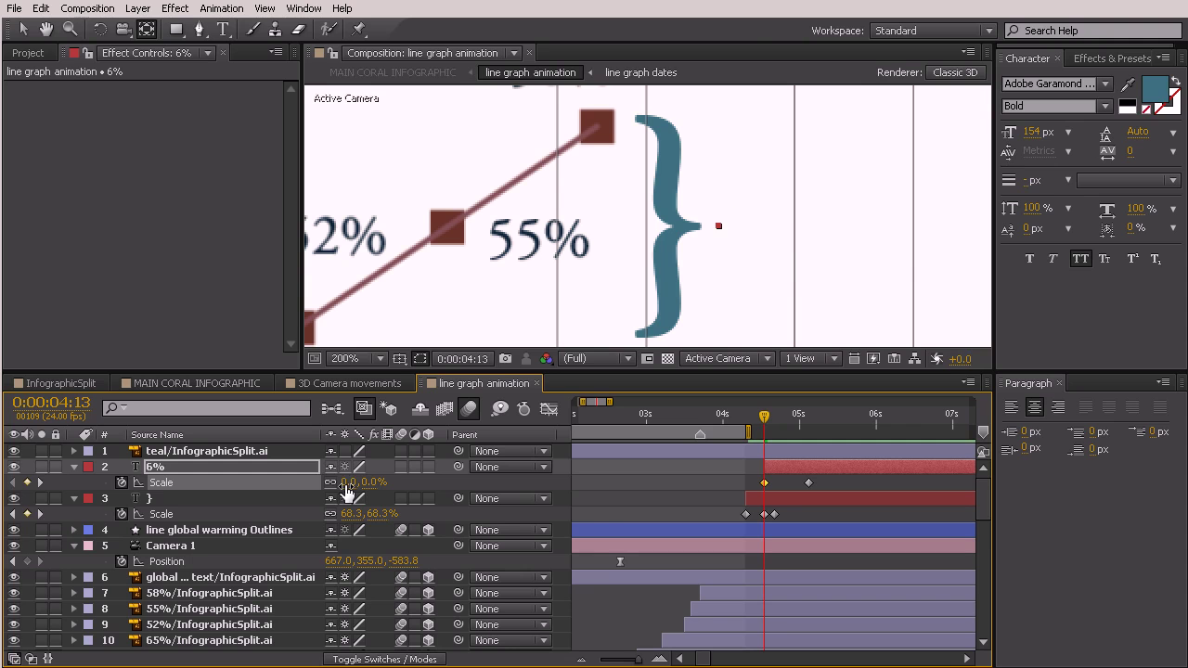
- Shorten the 6% text's growth by moving its 36.7% Scale keyframe to 0:00:04:23
{"action": "key", "text": "shift+Page_Down"}
{"action": "left_click", "coordinate": [763, 482]}
{"action": "left_click_drag", "start_coordinate": [809, 483], "coordinate": [801, 483]}
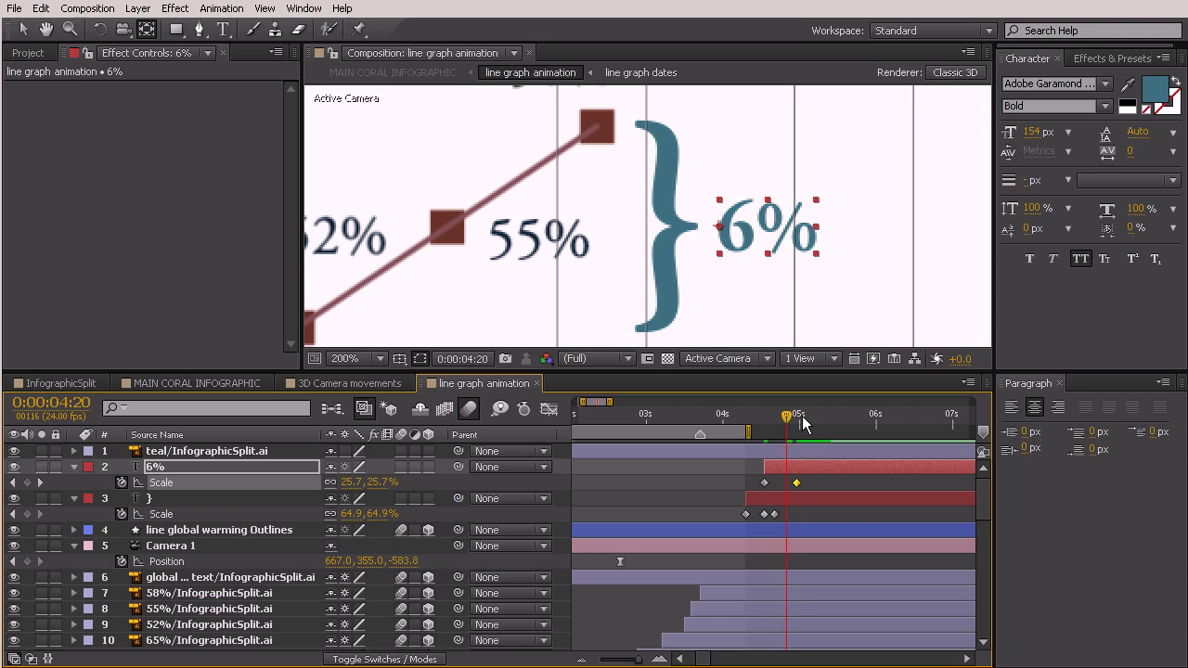
{"action": "left_click_drag", "start_coordinate": [802, 417], "coordinate": [798, 422]}
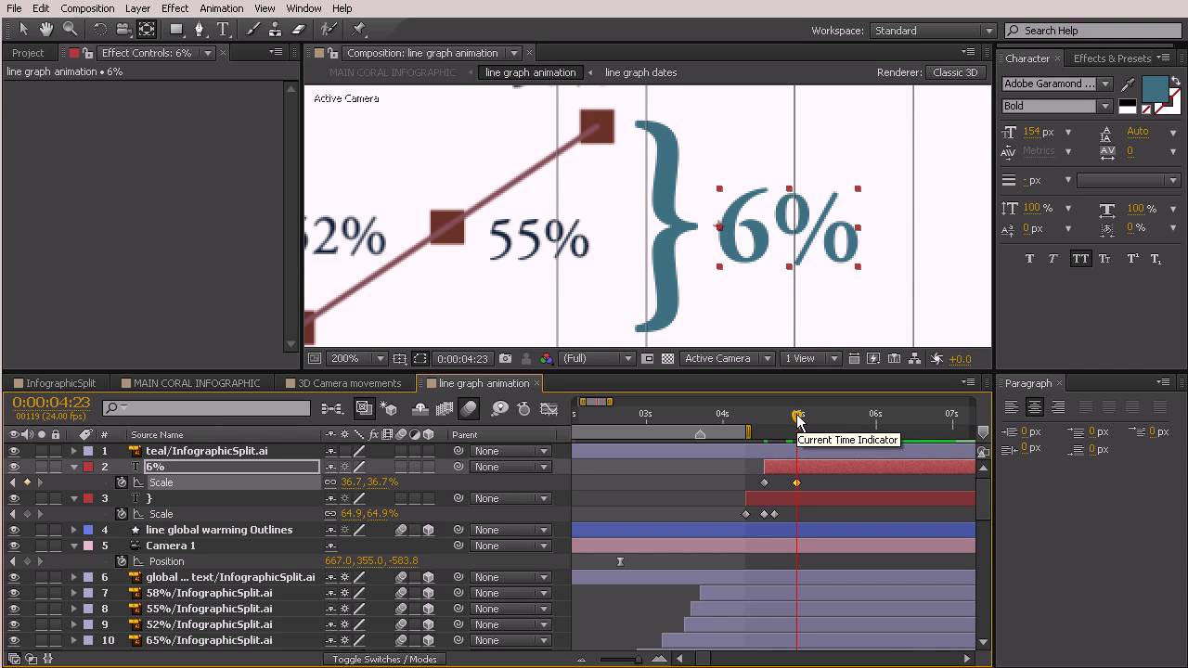
- Add a 39% overshoot Scale keyframe to the 6% layer at 0:00:04:20 and scrub through the pop-in
{"action": "left_click_drag", "start_coordinate": [798, 419], "coordinate": [787, 420]}
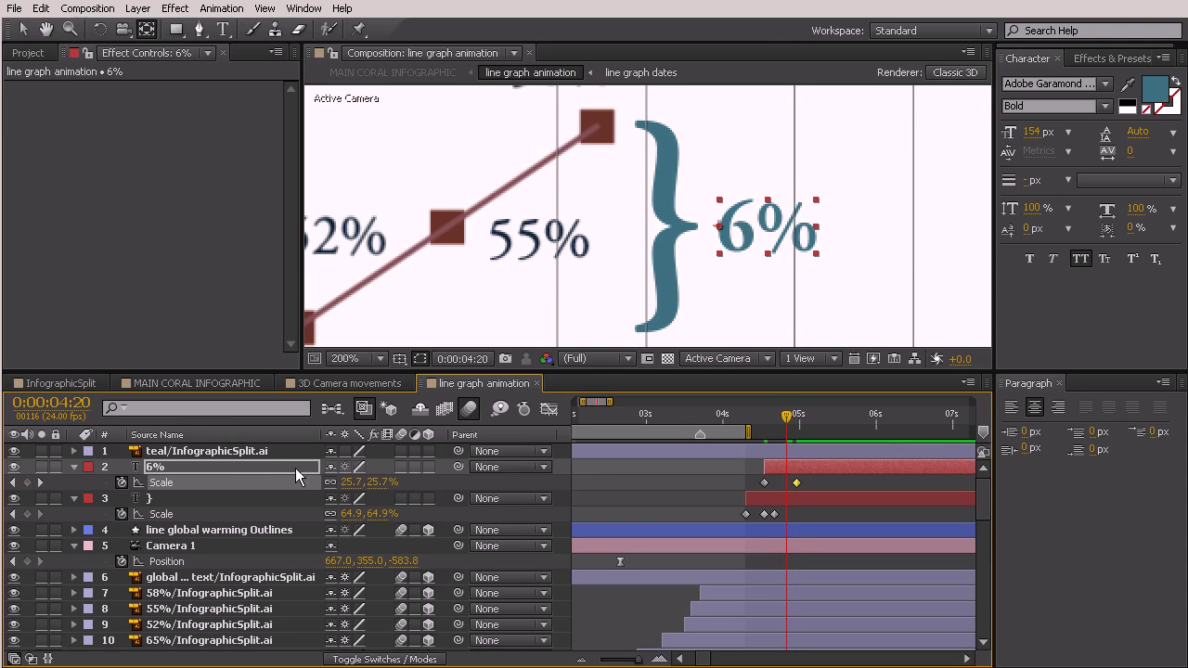
{"action": "left_click", "coordinate": [347, 484]}
{"action": "type", "text": "39"}
{"action": "key", "text": "Return"}
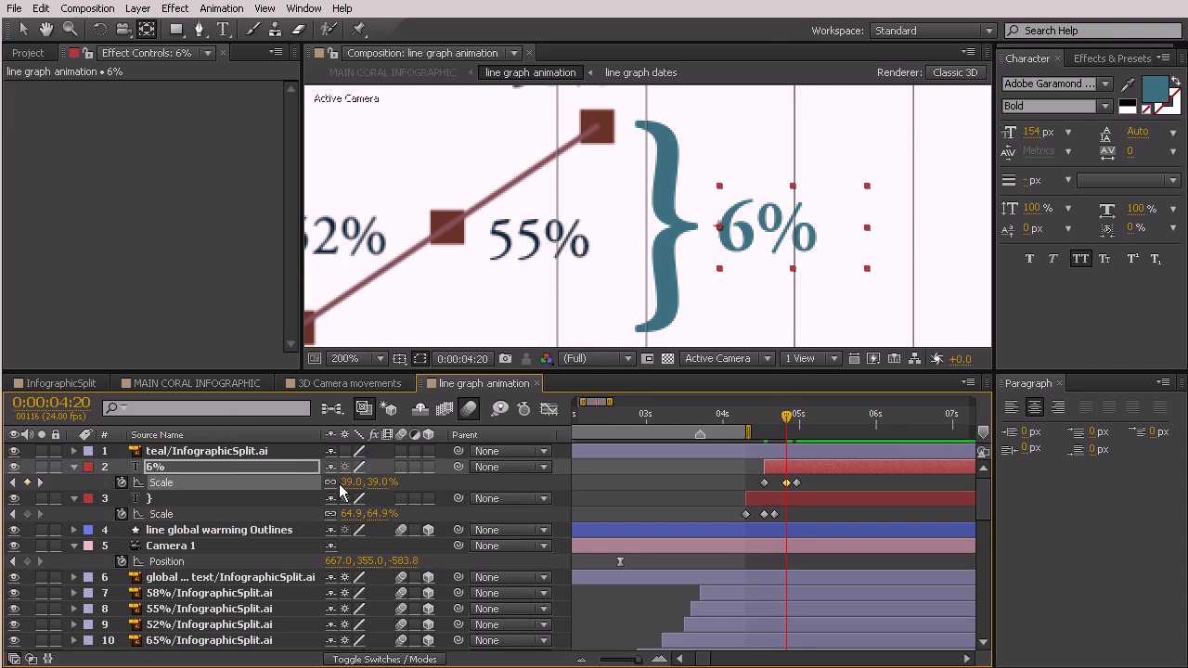
{"action": "left_click", "coordinate": [736, 419]}
{"action": "left_click_drag", "start_coordinate": [735, 422], "coordinate": [928, 493]}
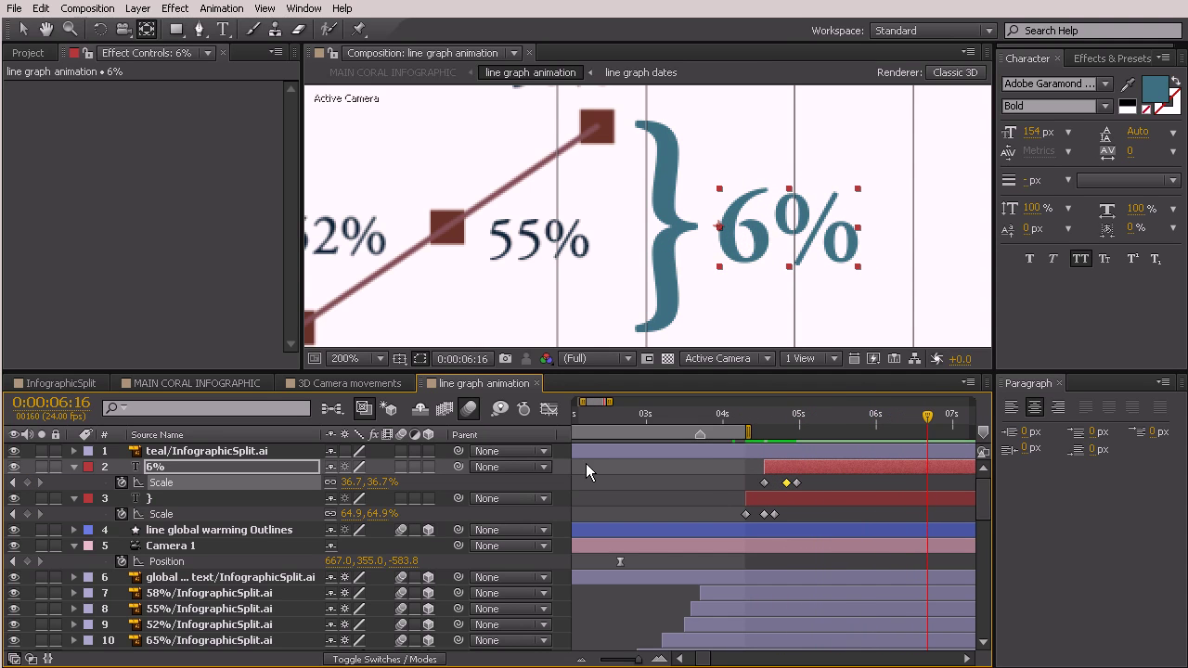
- Apply Easy Ease to all Scale keyframes of the 6% and brace layers, and check the full graph
{"action": "left_click_drag", "start_coordinate": [819, 475], "coordinate": [732, 517]}
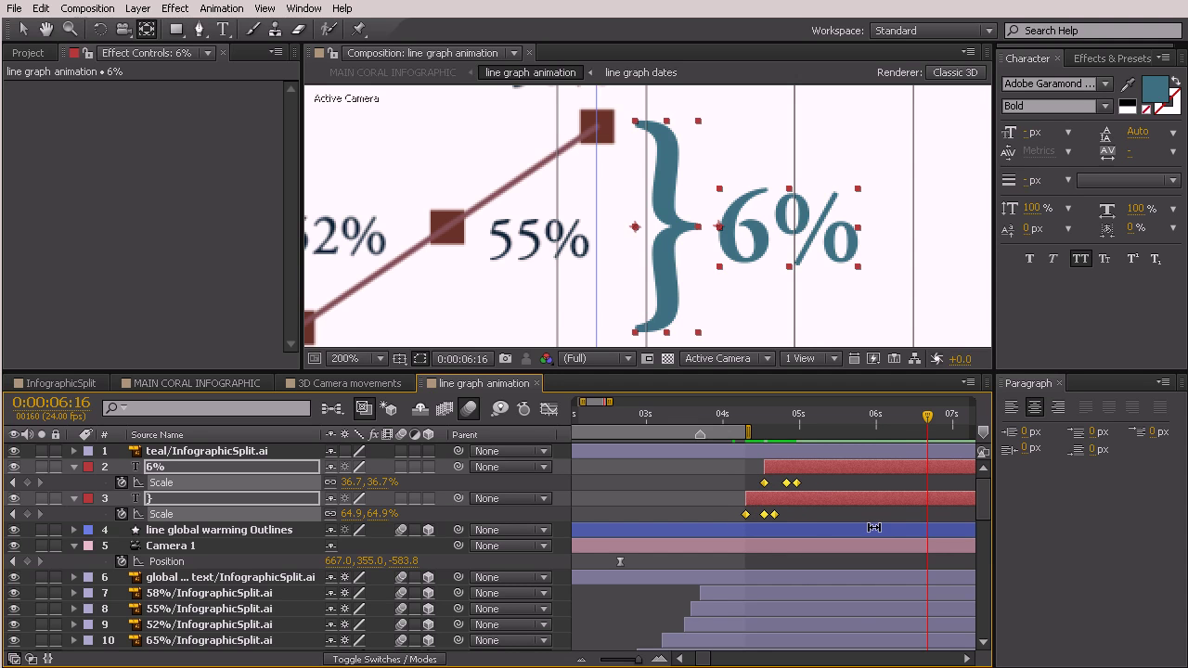
{"action": "key", "text": "F9"}
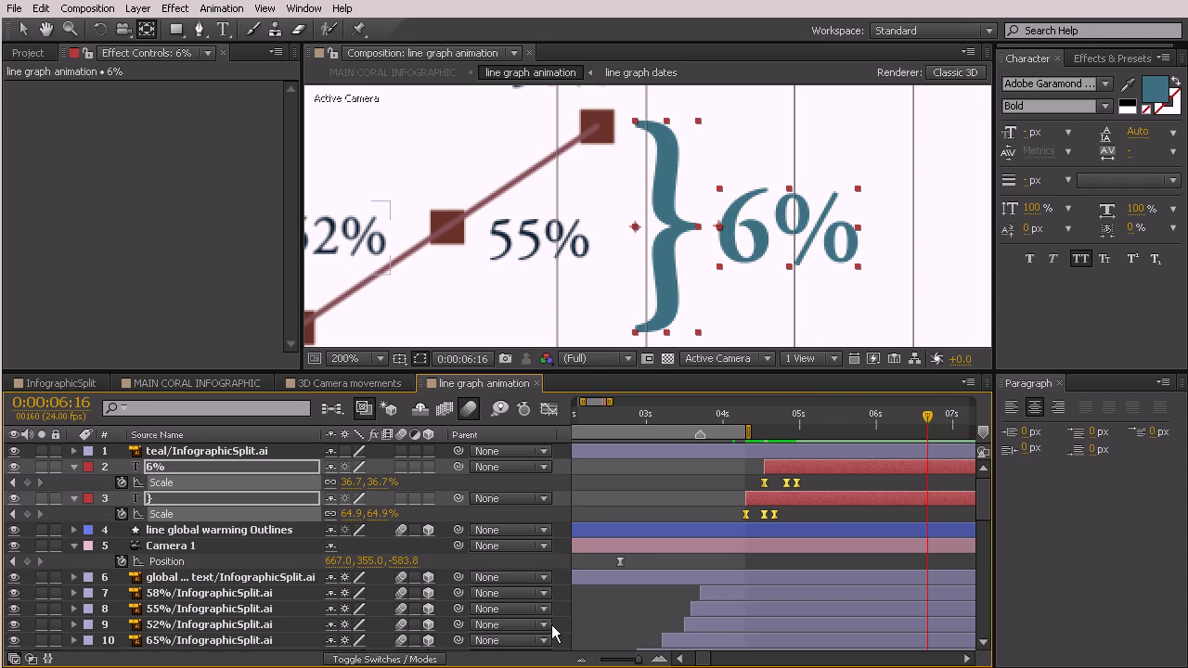
{"action": "left_click_drag", "start_coordinate": [639, 661], "coordinate": [618, 660]}
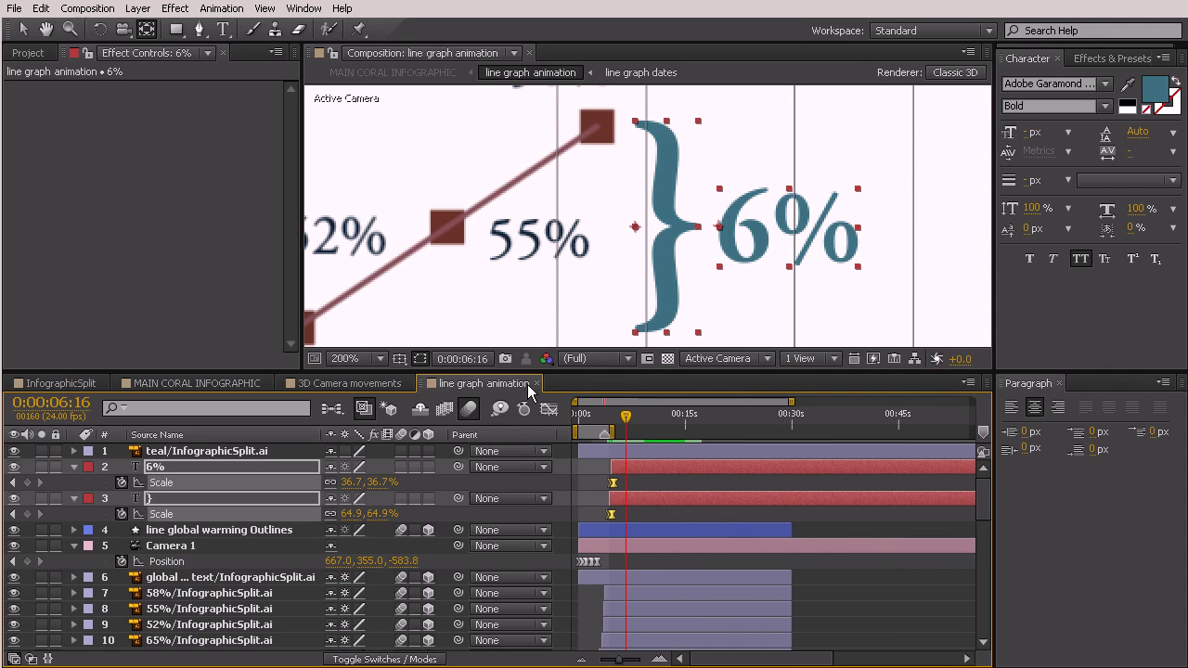
{"action": "scroll", "coordinate": [579, 196], "scroll_direction": "down", "scroll_amount": 4}
{"action": "left_click_drag", "start_coordinate": [542, 197], "coordinate": [578, 210]}
{"action": "scroll", "coordinate": [578, 210], "scroll_direction": "down", "scroll_amount": 2}
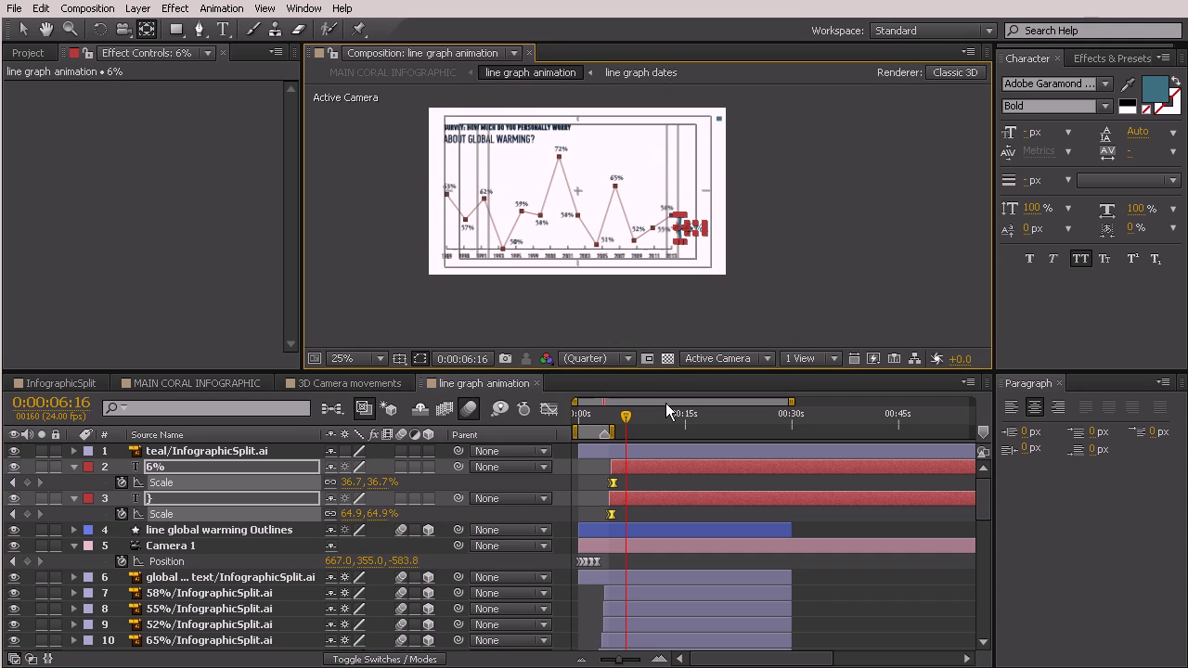
{"action": "mouse_move", "coordinate": [622, 423]}
{"action": "left_mouse_down"}
{"action": "mouse_move", "coordinate": [578, 423]}
{"action": "mouse_move", "coordinate": [646, 433]}
{"action": "left_mouse_up"}
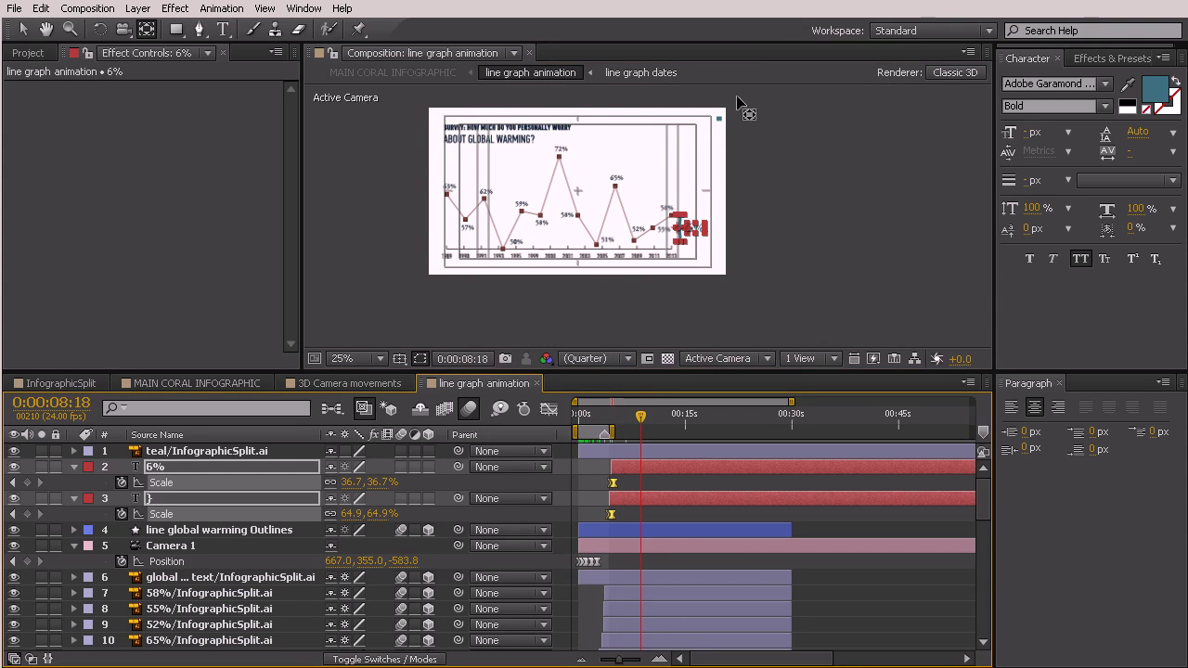
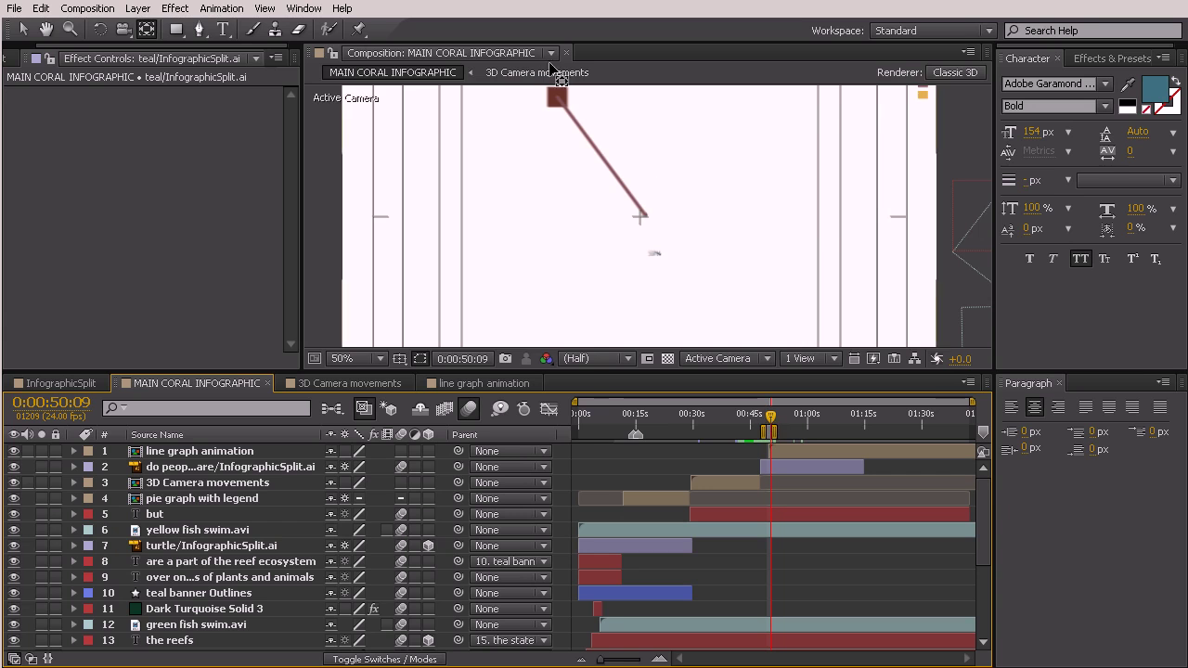
- In the MAIN CORAL INFOGRAPHIC composition, add a 100% Scale keyframe to the line graph animation layer at 0:00:50:09
{"action": "left_click_drag", "start_coordinate": [589, 122], "coordinate": [581, 185]}
{"action": "key", "text": "y"}
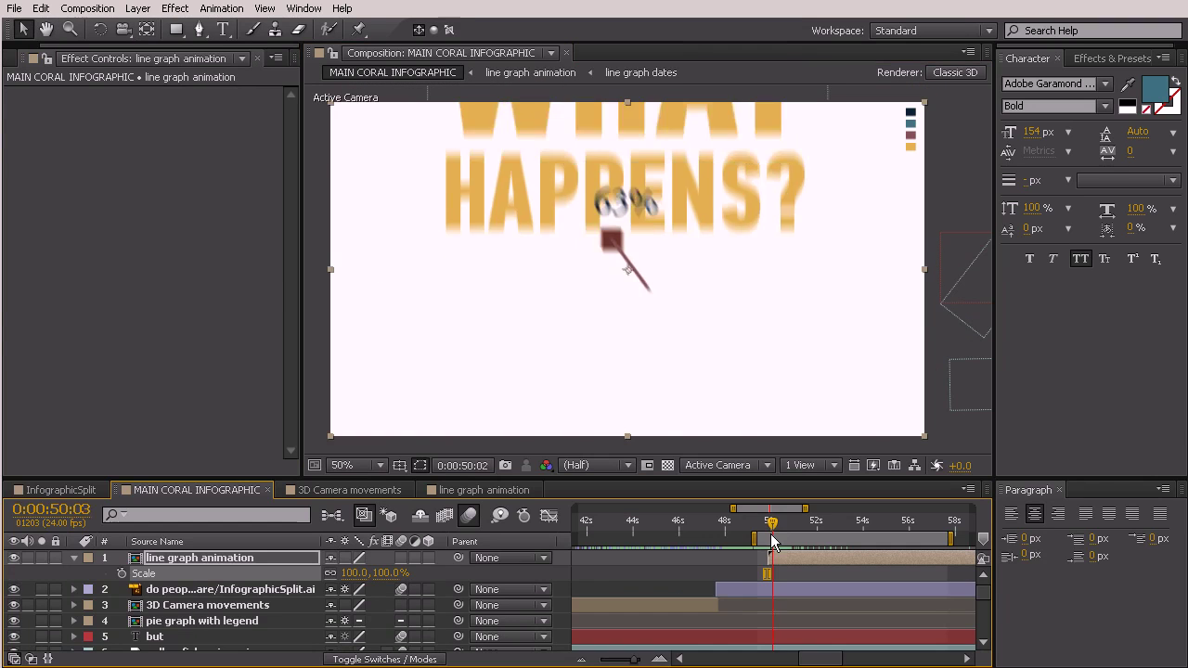
{"action": "left_click_drag", "start_coordinate": [772, 546], "coordinate": [771, 546]}
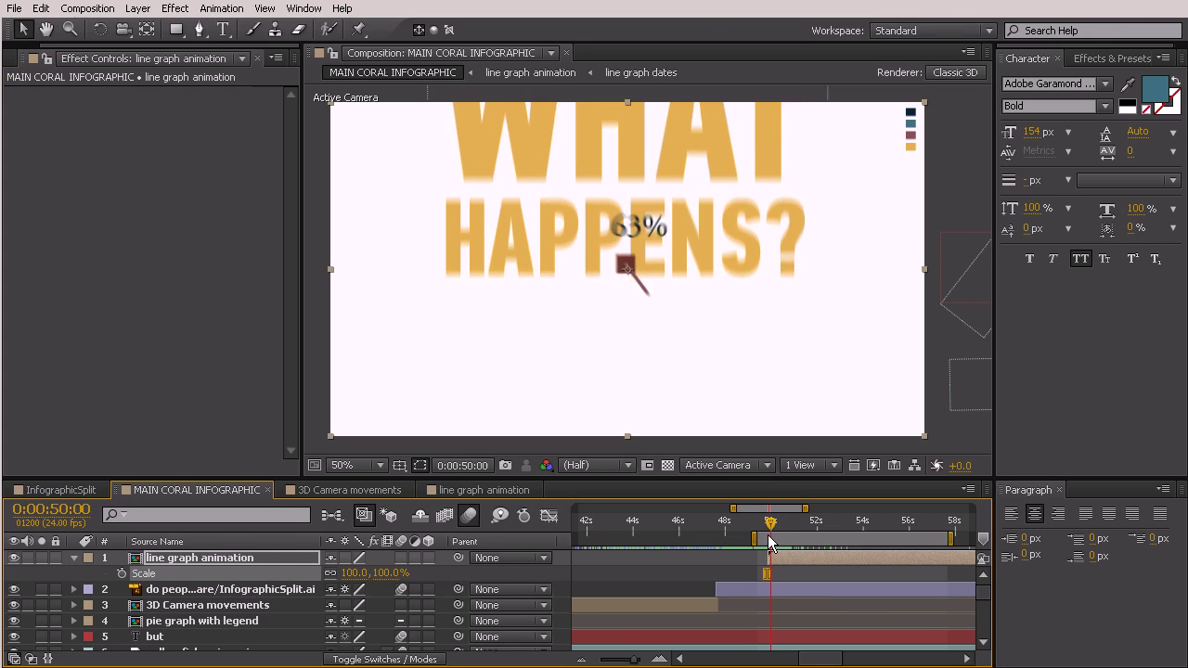
{"action": "key", "text": "Return"}
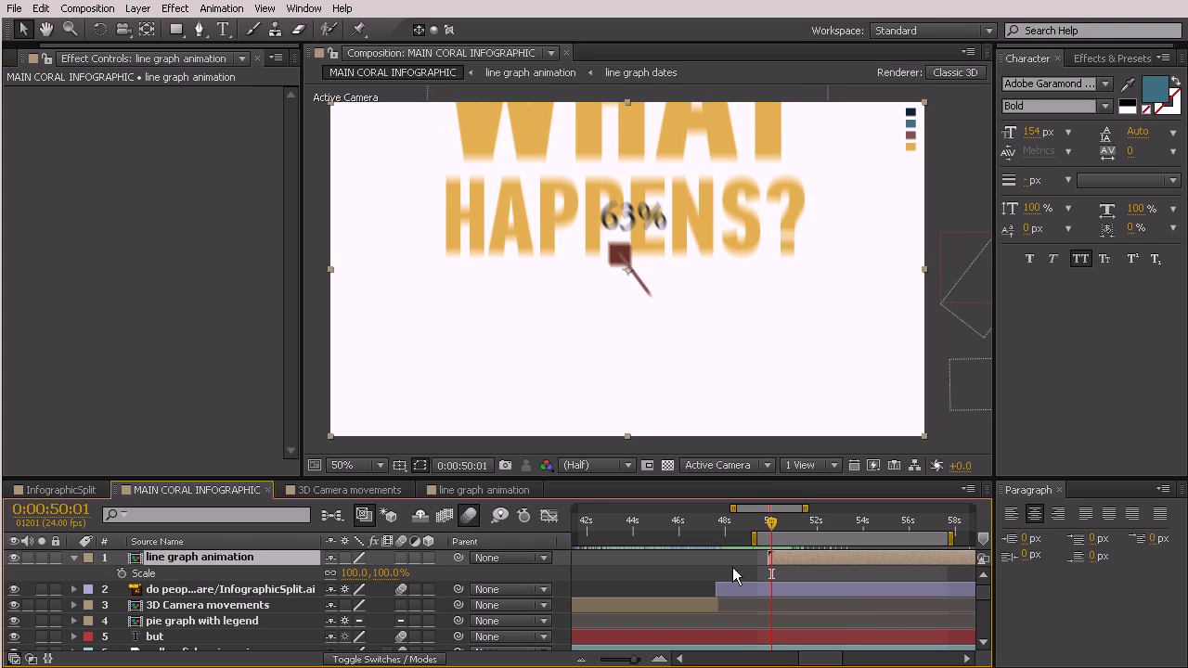
{"action": "left_click_drag", "start_coordinate": [768, 529], "coordinate": [778, 537]}
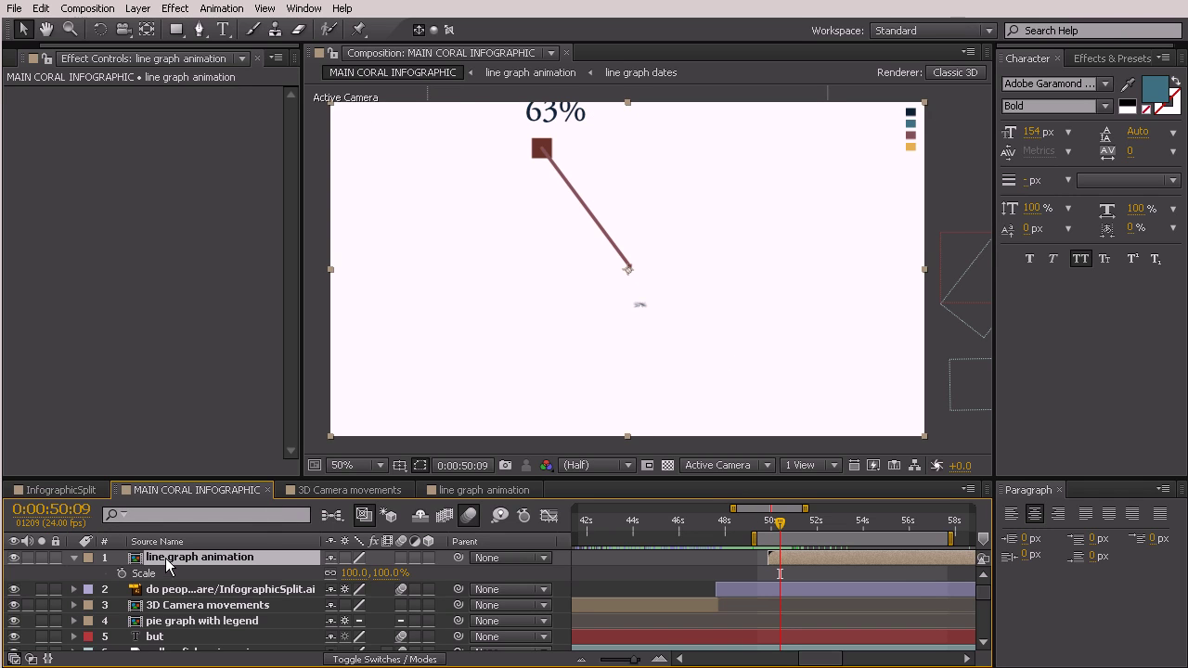
{"action": "key", "text": "s"}
{"action": "key", "text": "s"}
{"action": "left_click", "coordinate": [122, 573]}
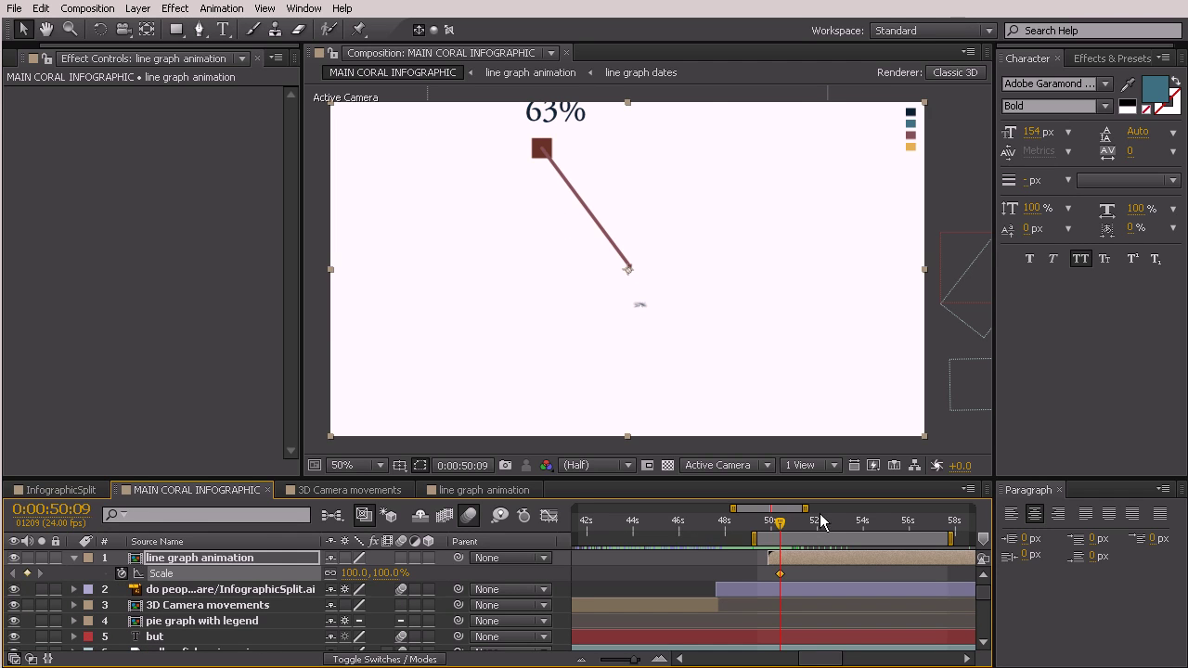
- Set the line graph animation layer's Scale to 0% at its first frame, 0:00:49:21
{"action": "left_click_drag", "start_coordinate": [777, 529], "coordinate": [765, 529]}
{"action": "left_click_drag", "start_coordinate": [348, 573], "coordinate": [351, 573]}
{"action": "left_click_drag", "start_coordinate": [777, 529], "coordinate": [781, 522]}
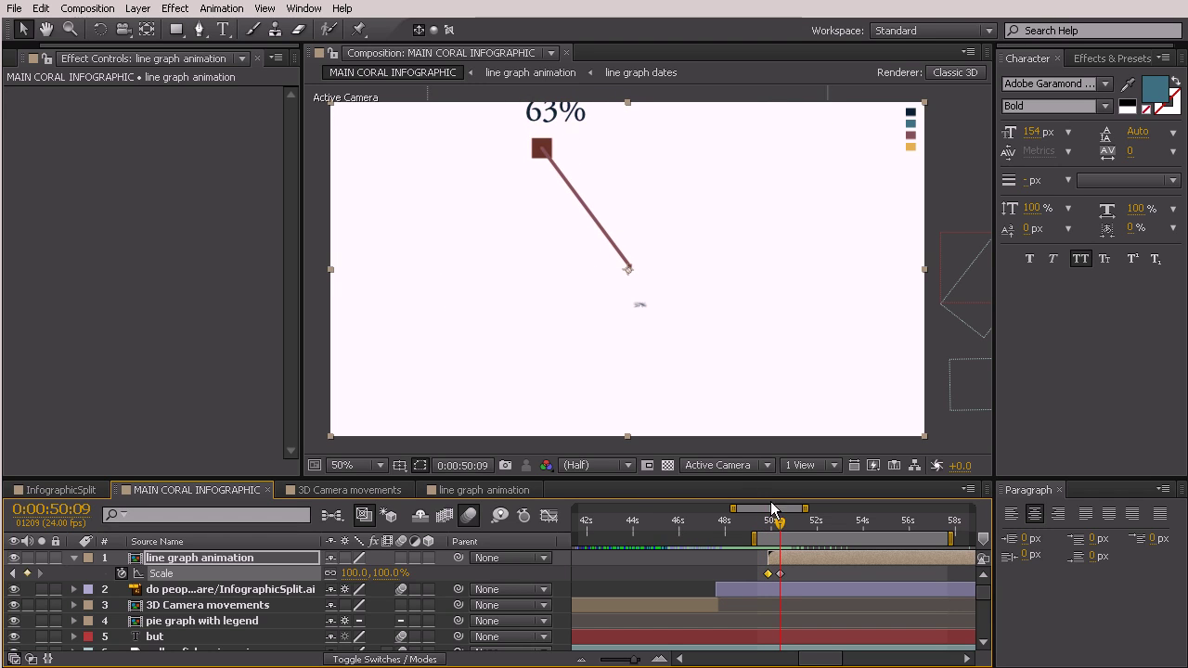
{"action": "left_click_drag", "start_coordinate": [781, 529], "coordinate": [770, 538]}
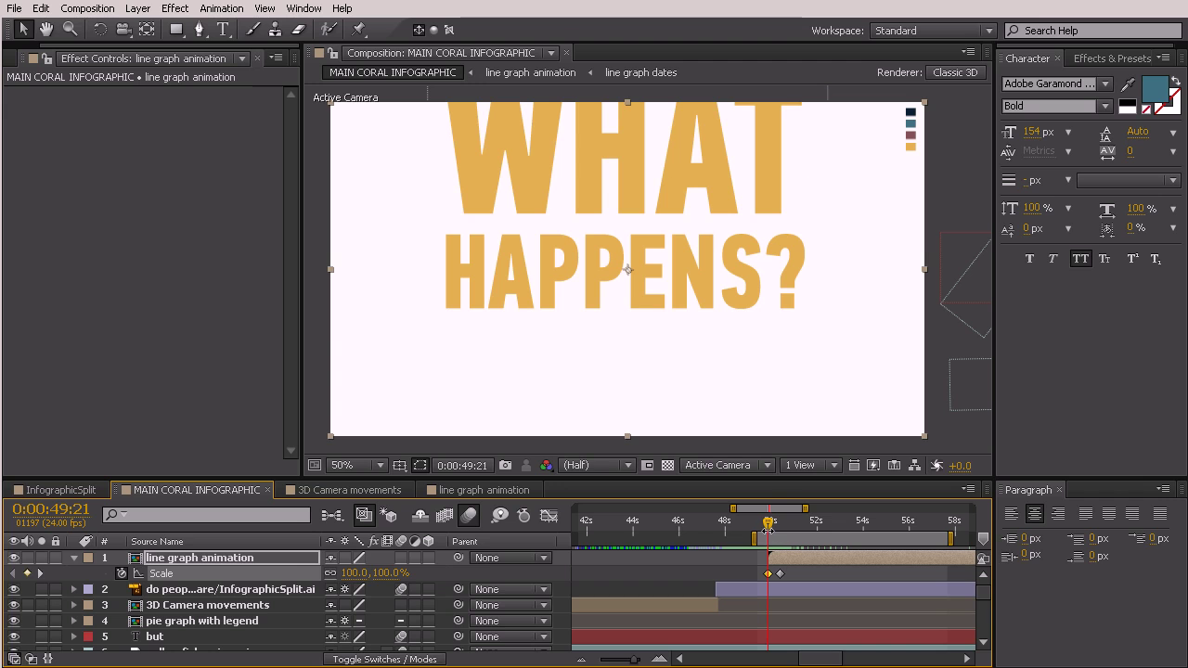
{"action": "left_click_drag", "start_coordinate": [354, 573], "coordinate": [414, 574]}
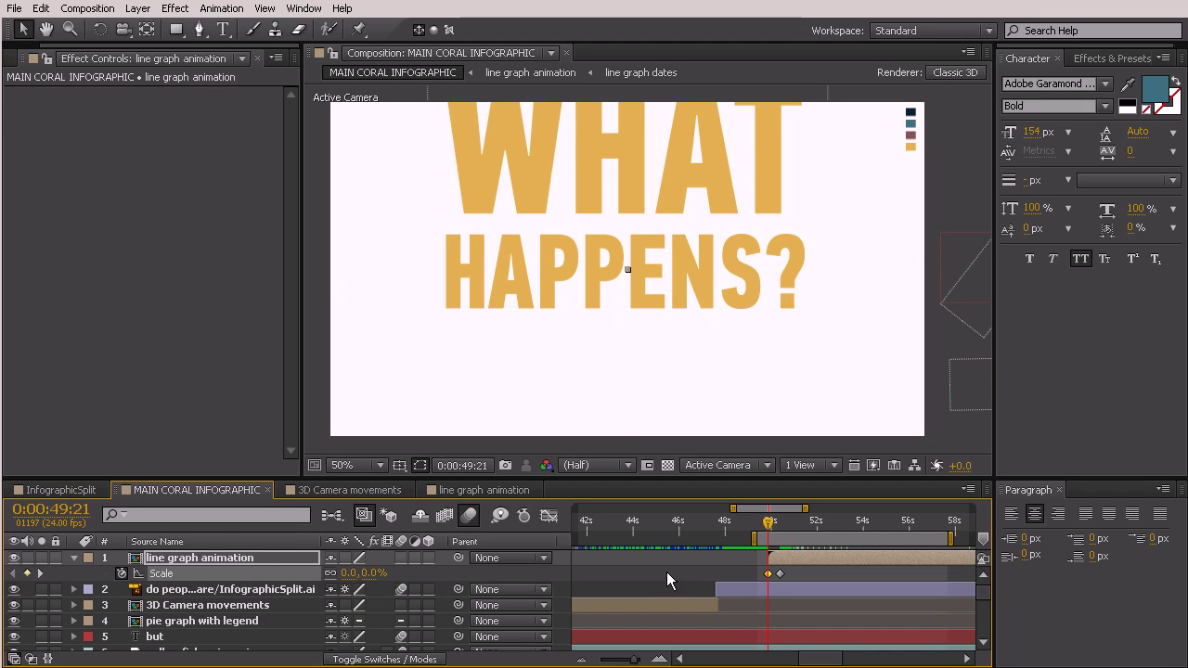
{"action": "left_click", "coordinate": [753, 568]}
- Keyframe the line graph animation layer's Scale at 100% at 0:00:52:14 and shrink it to 96.3% at 0:00:57:10
{"action": "mouse_move", "coordinate": [766, 525]}
{"action": "left_mouse_down"}
{"action": "mouse_move", "coordinate": [771, 549]}
{"action": "mouse_move", "coordinate": [786, 554]}
{"action": "mouse_move", "coordinate": [762, 554]}
{"action": "mouse_move", "coordinate": [815, 585]}
{"action": "mouse_move", "coordinate": [756, 572]}
{"action": "mouse_move", "coordinate": [812, 595]}
{"action": "mouse_move", "coordinate": [871, 591]}
{"action": "mouse_move", "coordinate": [766, 573]}
{"action": "mouse_move", "coordinate": [850, 591]}
{"action": "mouse_move", "coordinate": [805, 578]}
{"action": "mouse_move", "coordinate": [849, 593]}
{"action": "mouse_move", "coordinate": [829, 590]}
{"action": "left_mouse_up"}
{"action": "left_click", "coordinate": [27, 573]}
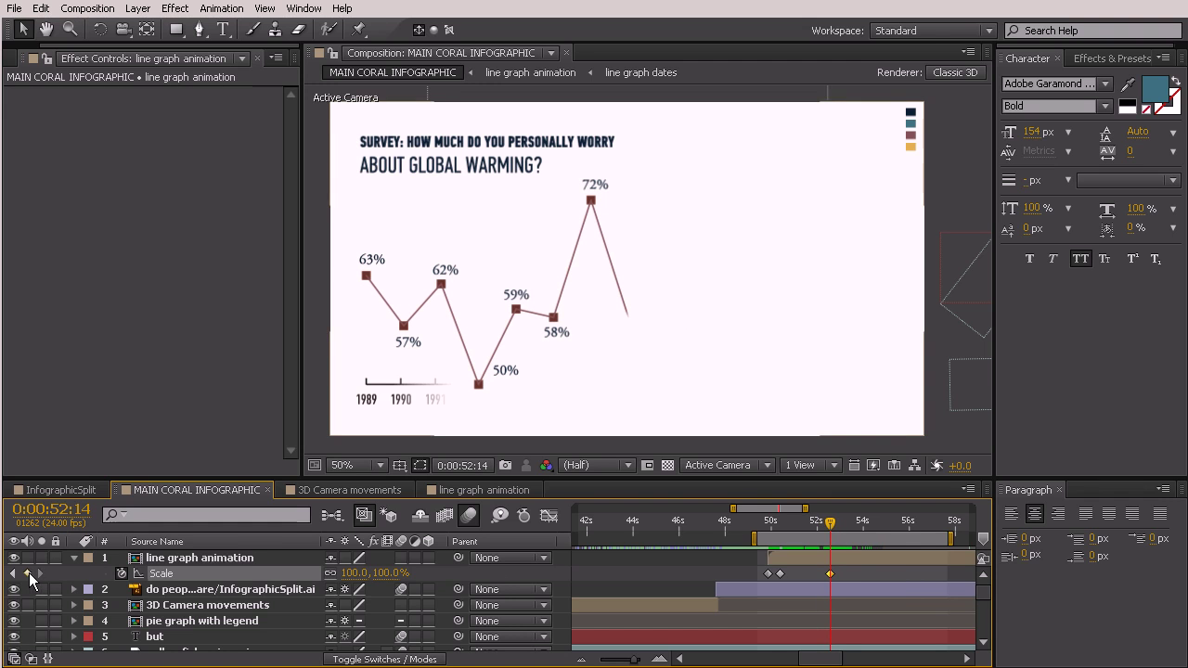
{"action": "left_click_drag", "start_coordinate": [835, 529], "coordinate": [947, 543]}
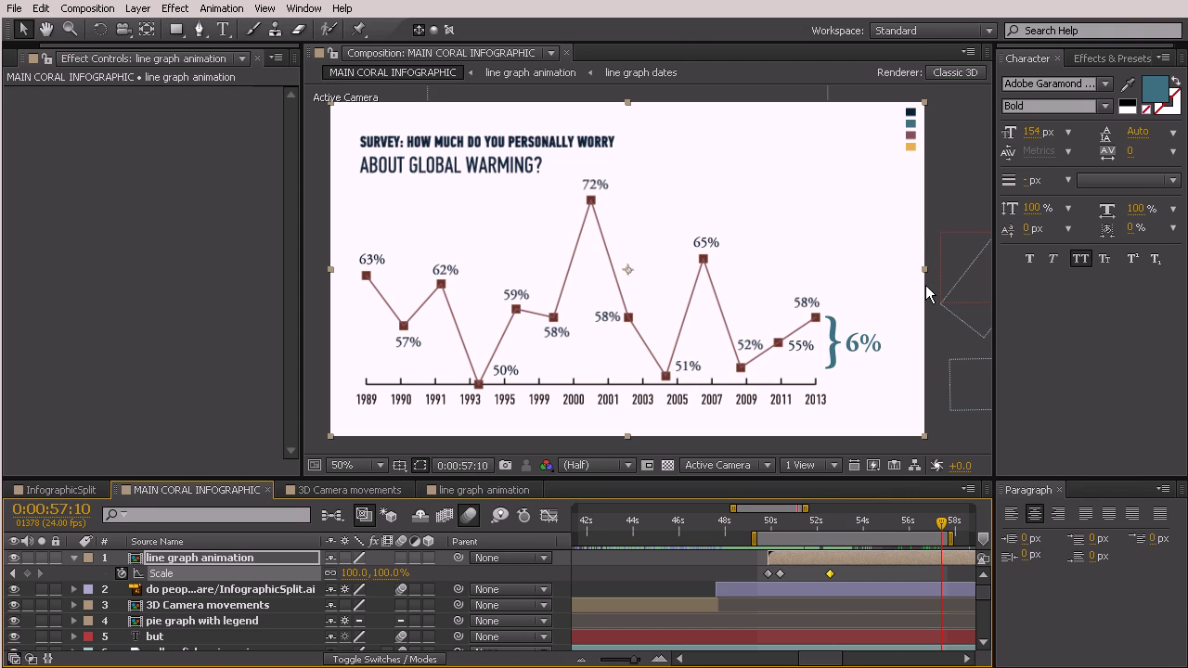
{"action": "left_click_drag", "start_coordinate": [925, 269], "coordinate": [913, 269]}
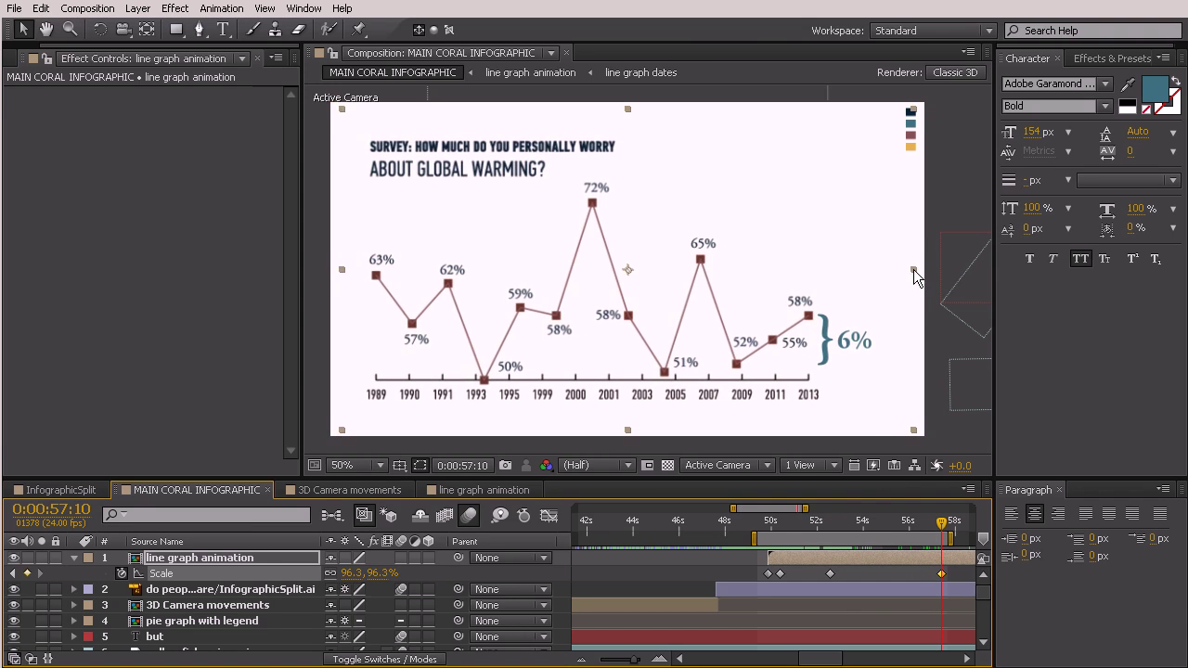
- Slow the graph's shrink by moving its 96.3% Scale keyframe to 0:01:00:09
{"action": "mouse_move", "coordinate": [807, 525]}
{"action": "left_mouse_down"}
{"action": "mouse_move", "coordinate": [755, 527]}
{"action": "mouse_move", "coordinate": [882, 587]}
{"action": "mouse_move", "coordinate": [932, 573]}
{"action": "left_mouse_up"}
{"action": "scroll", "coordinate": [784, 573], "scroll_direction": "right", "scroll_amount": 5}
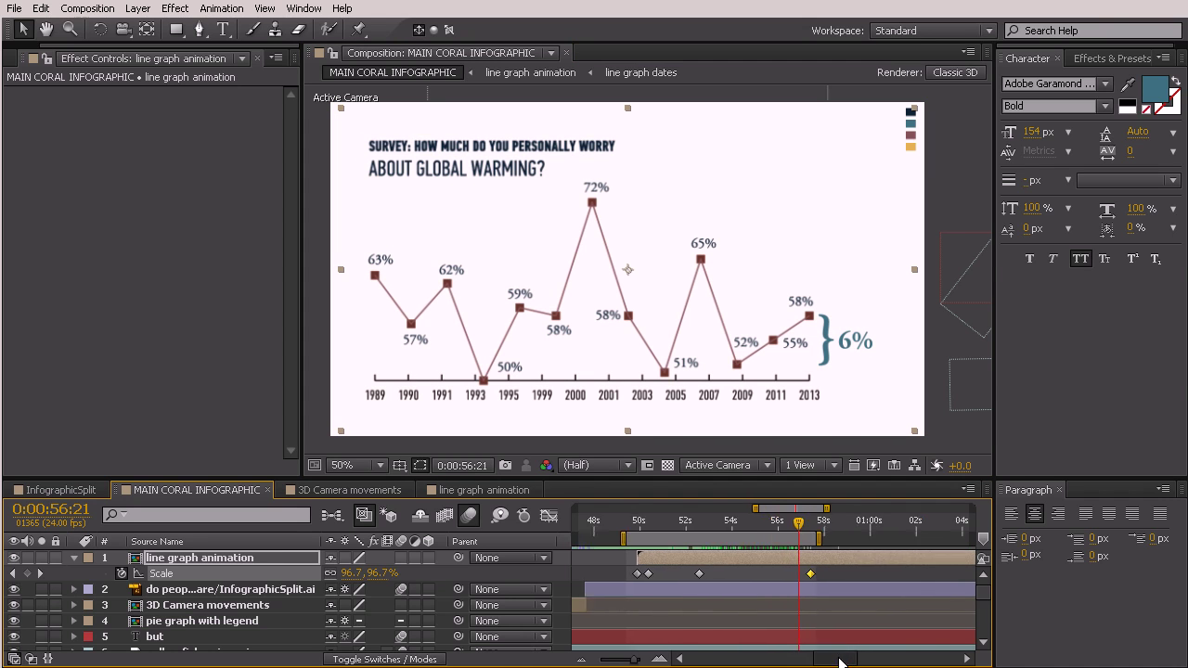
{"action": "left_click_drag", "start_coordinate": [750, 527], "coordinate": [735, 529]}
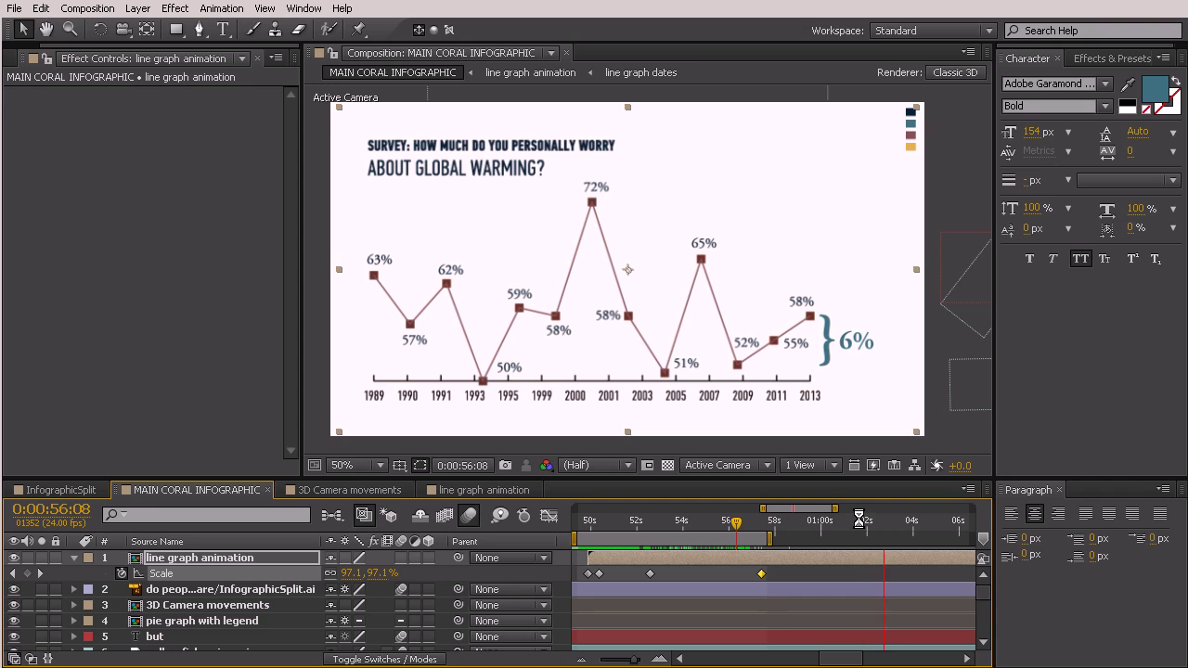
{"action": "left_click_drag", "start_coordinate": [860, 521], "coordinate": [829, 542]}
{"action": "left_click_drag", "start_coordinate": [794, 583], "coordinate": [823, 583]}
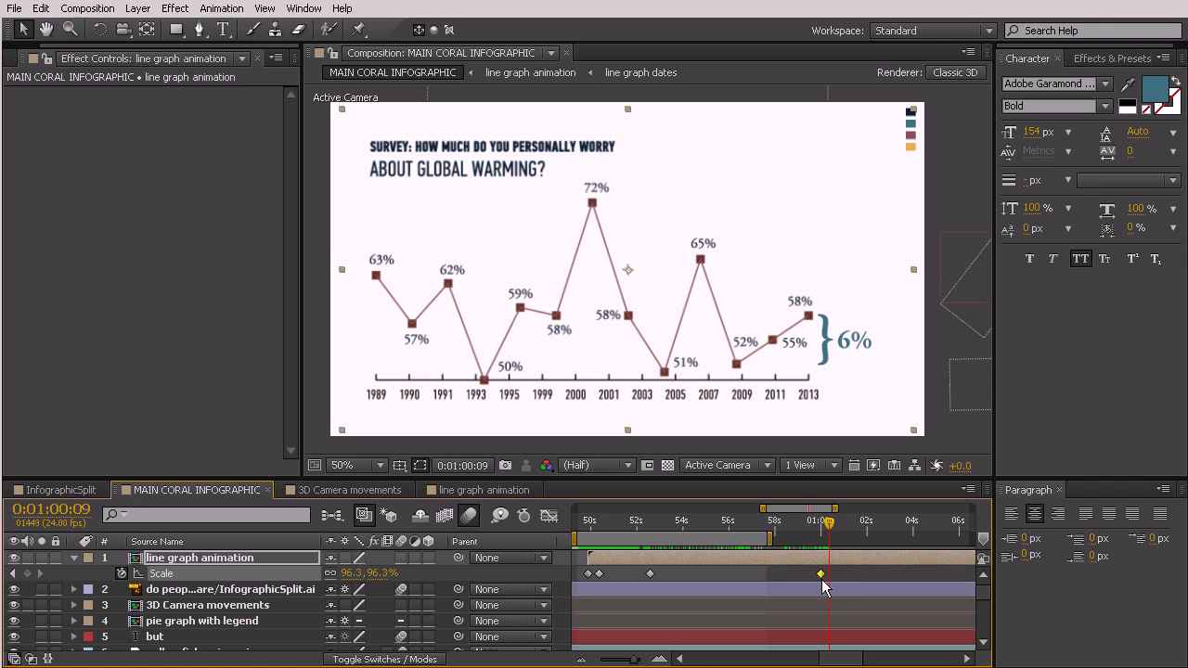
- Extend the work area's end just past the 0:01:00:09 keyframe and scrub through the graph's slow shrink
{"action": "left_click_drag", "start_coordinate": [772, 535], "coordinate": [842, 540]}
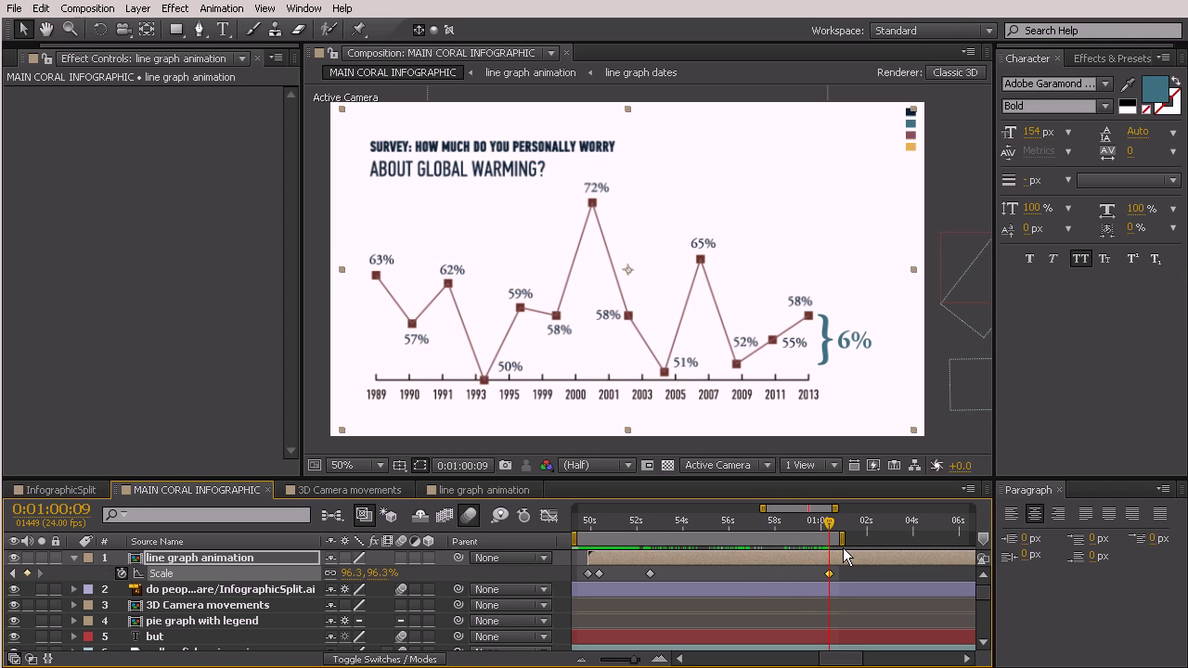
{"action": "left_click_drag", "start_coordinate": [656, 535], "coordinate": [829, 557]}
{"action": "left_click_drag", "start_coordinate": [695, 530], "coordinate": [829, 567]}
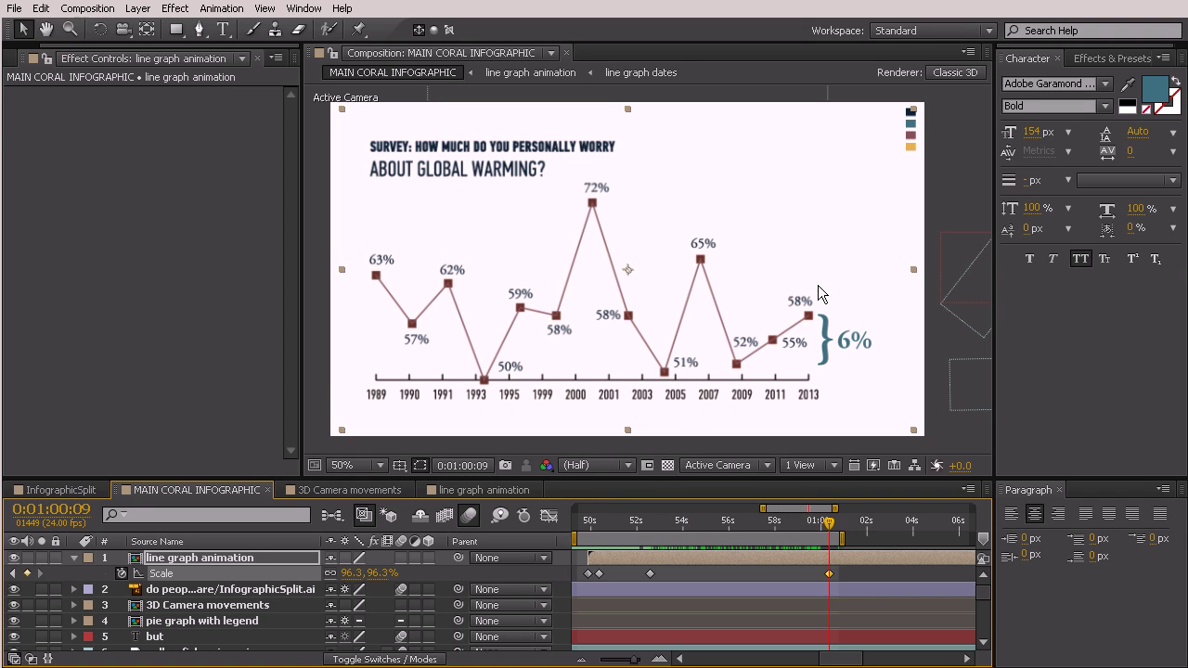
- Open the line graph animation composition from the main infographic and turn off its title/action safe guides
{"action": "left_click_drag", "start_coordinate": [831, 534], "coordinate": [791, 540]}
{"action": "double_click", "coordinate": [757, 558]}
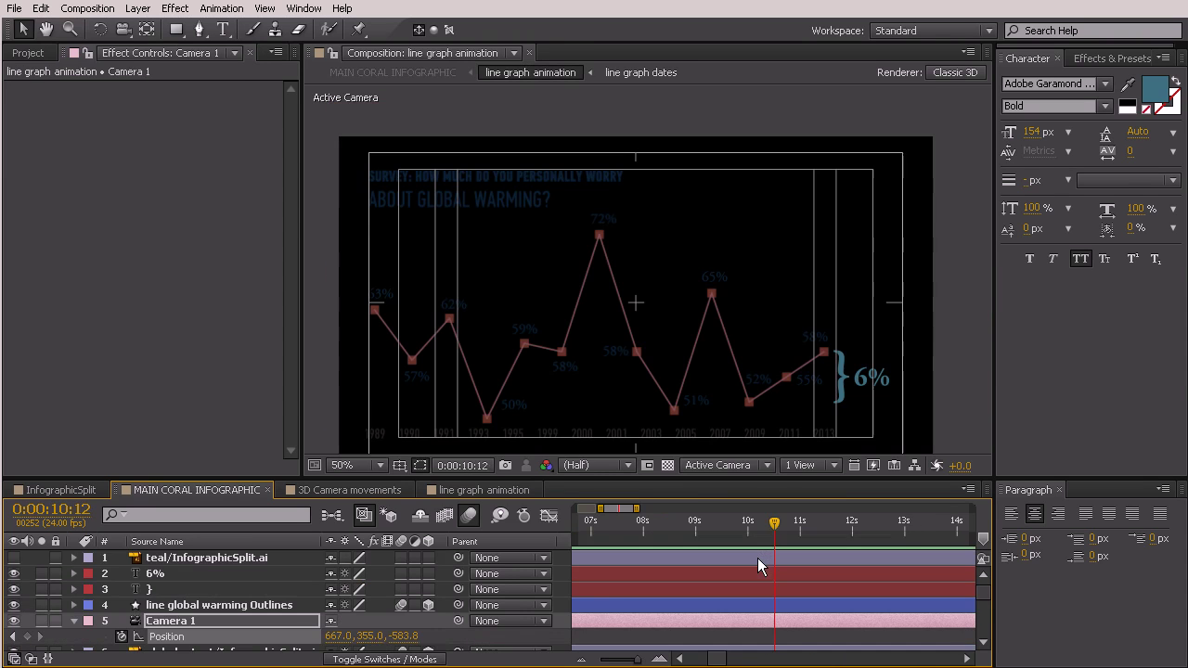
{"action": "left_click", "coordinate": [399, 465]}
{"action": "left_click", "coordinate": [432, 485]}
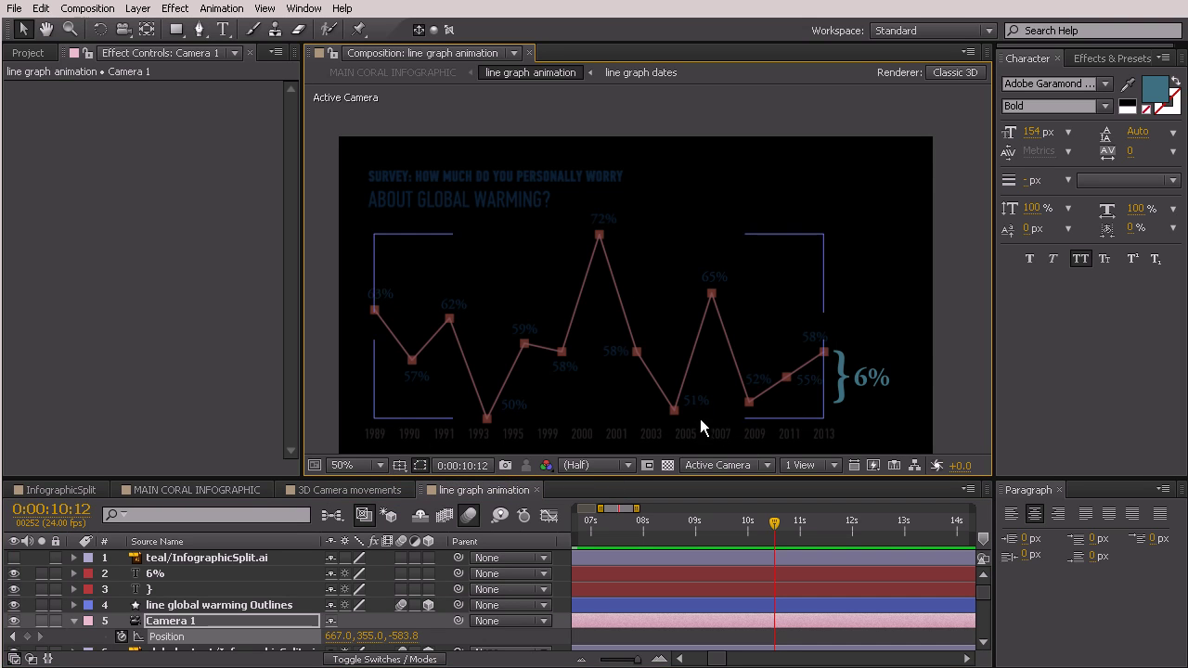
- Try setting Camera 1's Position X to 654 at its last keyframe, 0:00:02:17, and check the framing
{"action": "scroll", "coordinate": [770, 364], "scroll_direction": "down", "scroll_amount": 2}
{"action": "left_click_drag", "start_coordinate": [643, 659], "coordinate": [630, 661]}
{"action": "mouse_move", "coordinate": [622, 520]}
{"action": "left_mouse_down"}
{"action": "mouse_move", "coordinate": [608, 522]}
{"action": "mouse_move", "coordinate": [622, 525]}
{"action": "left_mouse_up"}
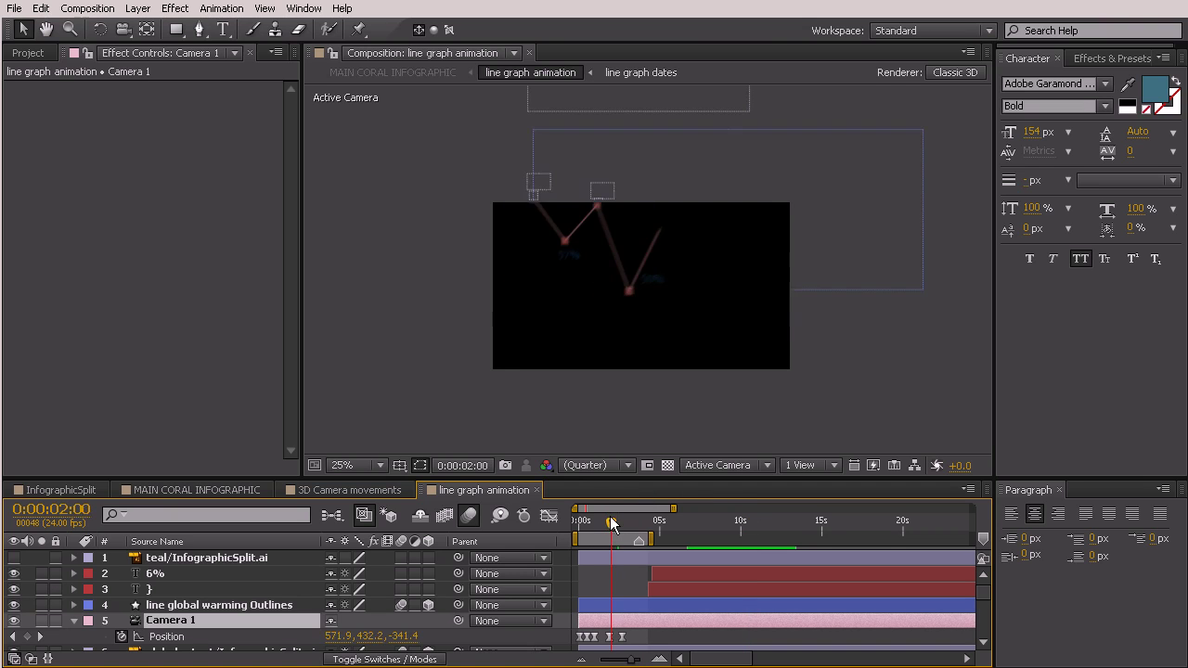
{"action": "left_click_drag", "start_coordinate": [650, 643], "coordinate": [566, 647]}
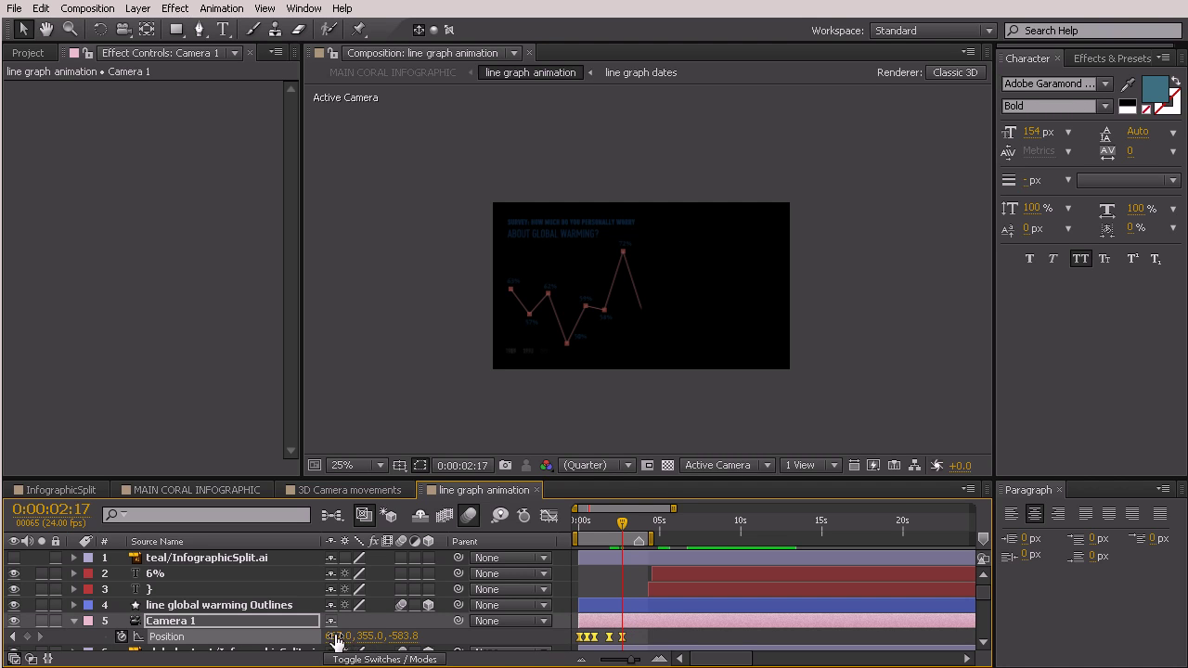
{"action": "left_click_drag", "start_coordinate": [339, 636], "coordinate": [319, 632]}
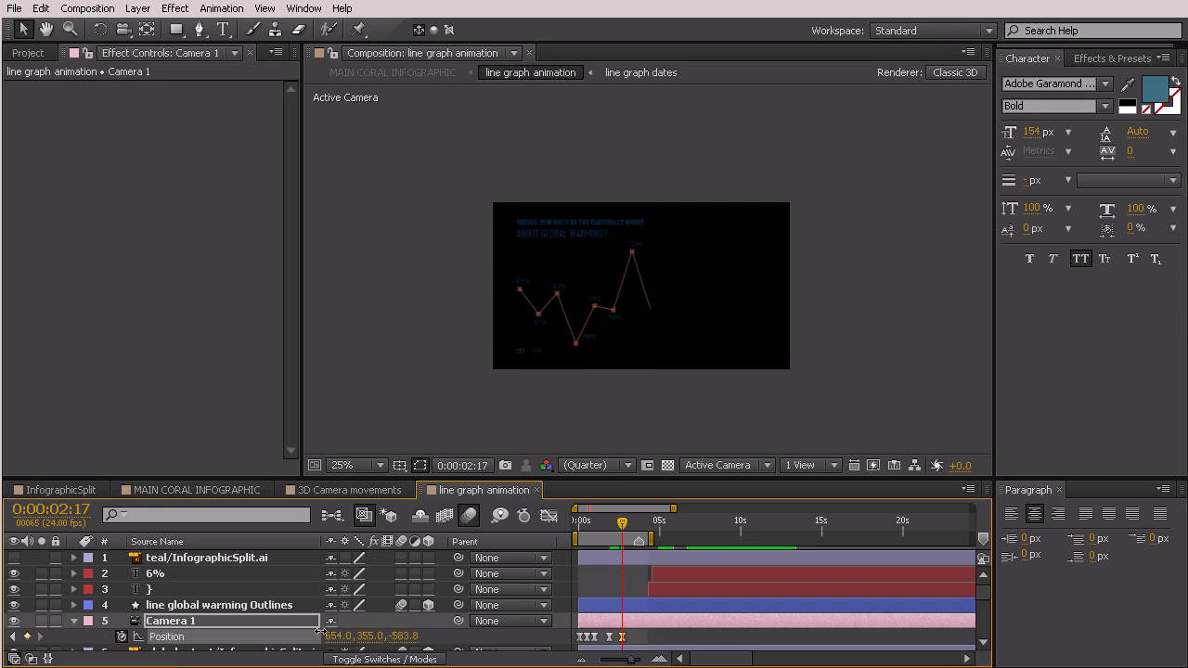
{"action": "left_click", "coordinate": [817, 418]}
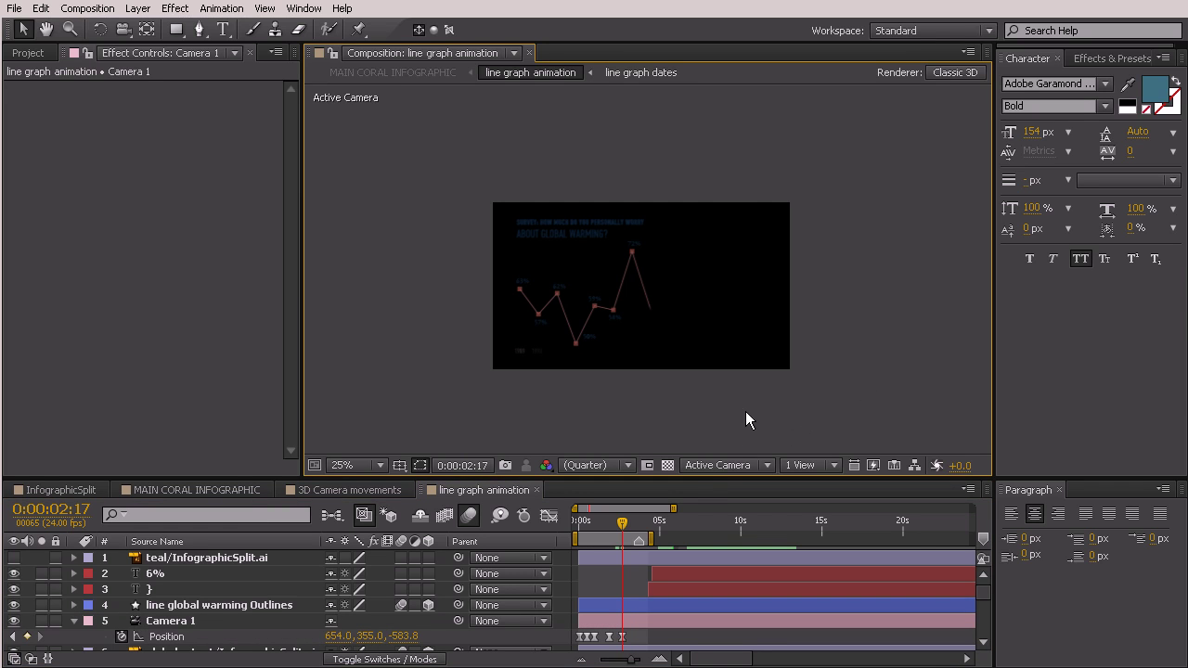
{"action": "left_click", "coordinate": [713, 484]}
{"action": "key", "text": "space"}
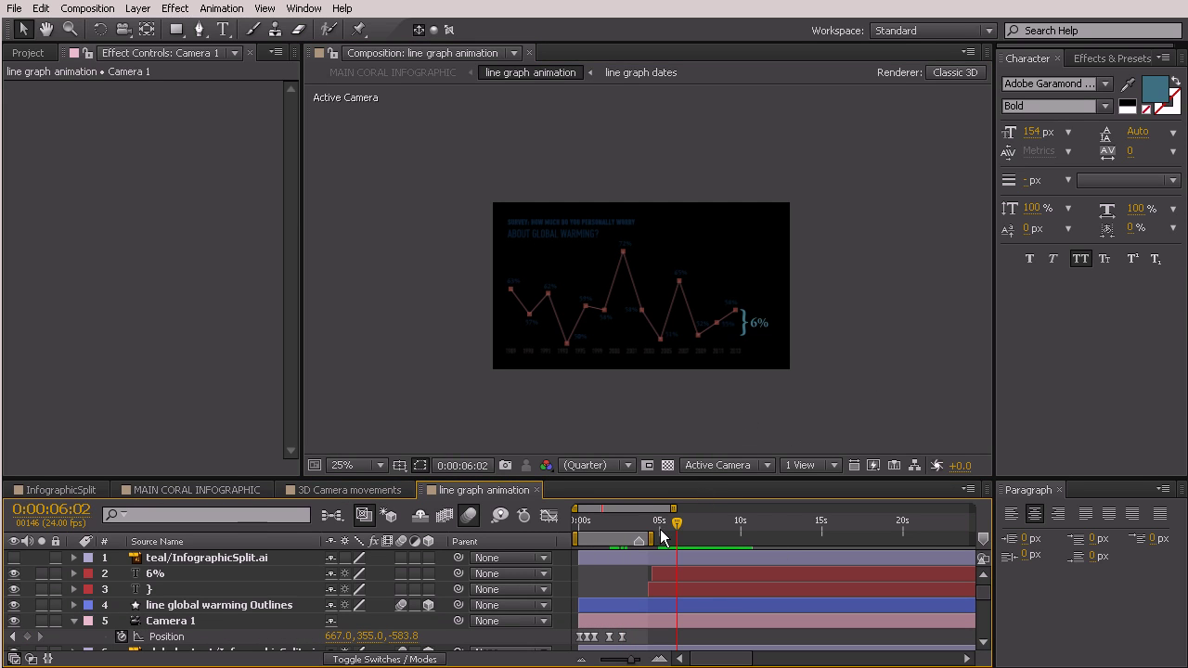
- Set Camera 1's Position X to 642 at the 0:00:02:17 keyframe and scrub ahead to check the graph's framing
{"action": "left_click_drag", "start_coordinate": [676, 526], "coordinate": [622, 526]}
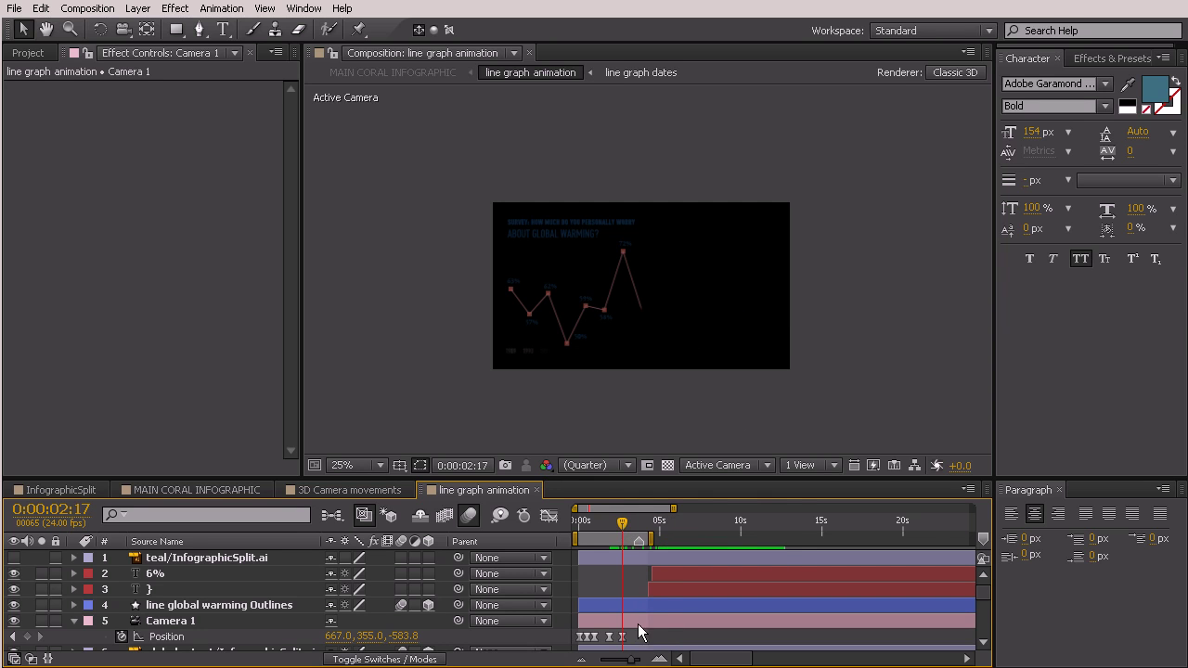
{"action": "left_click", "coordinate": [623, 637]}
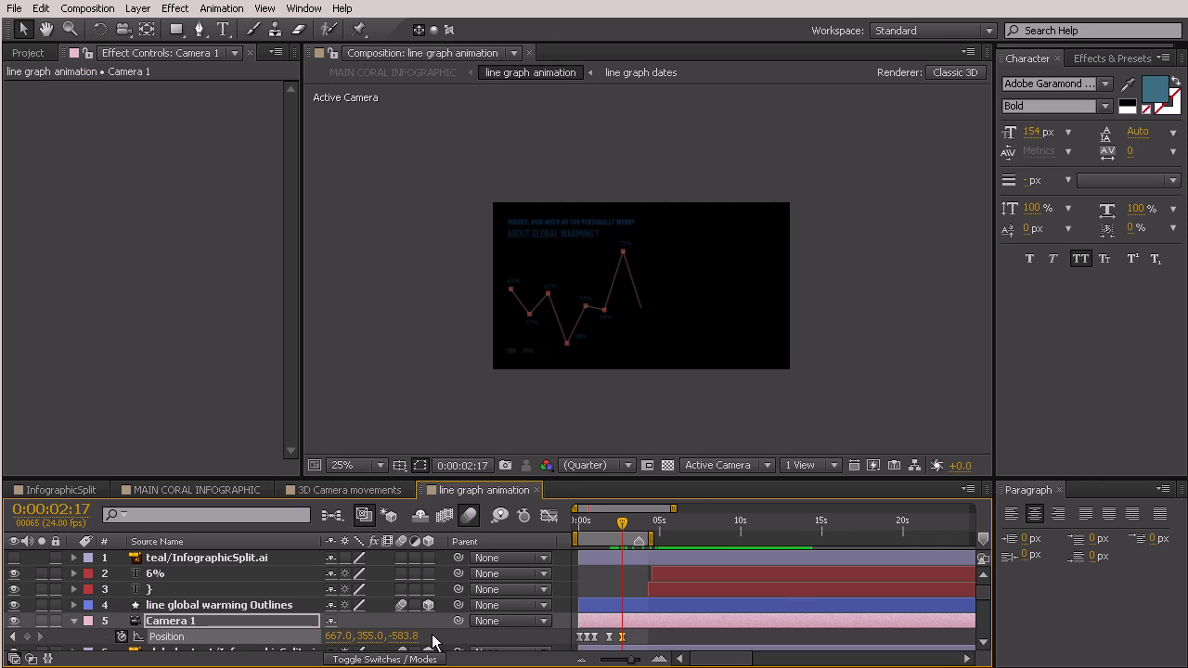
{"action": "left_click_drag", "start_coordinate": [339, 636], "coordinate": [394, 628]}
{"action": "left_click_drag", "start_coordinate": [628, 525], "coordinate": [715, 536]}
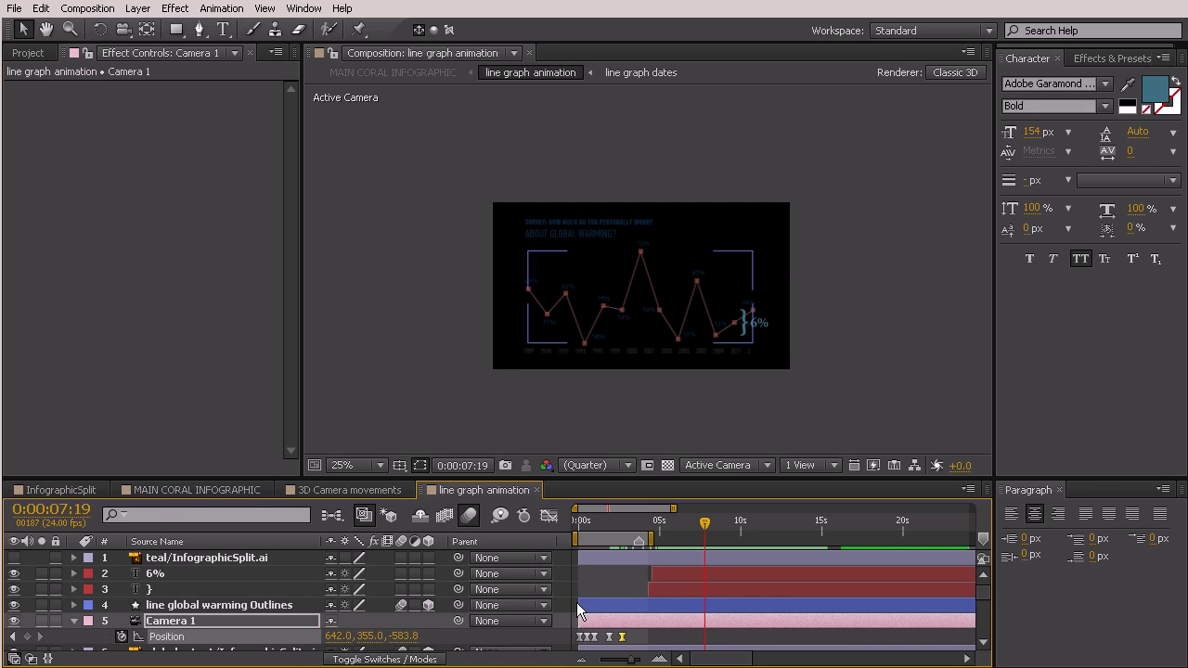
- Change Camera 1's Position X to 653 at the 0:00:02:17 keyframe and view the completed graph at 0:00:09:12
{"action": "left_click", "coordinate": [624, 527]}
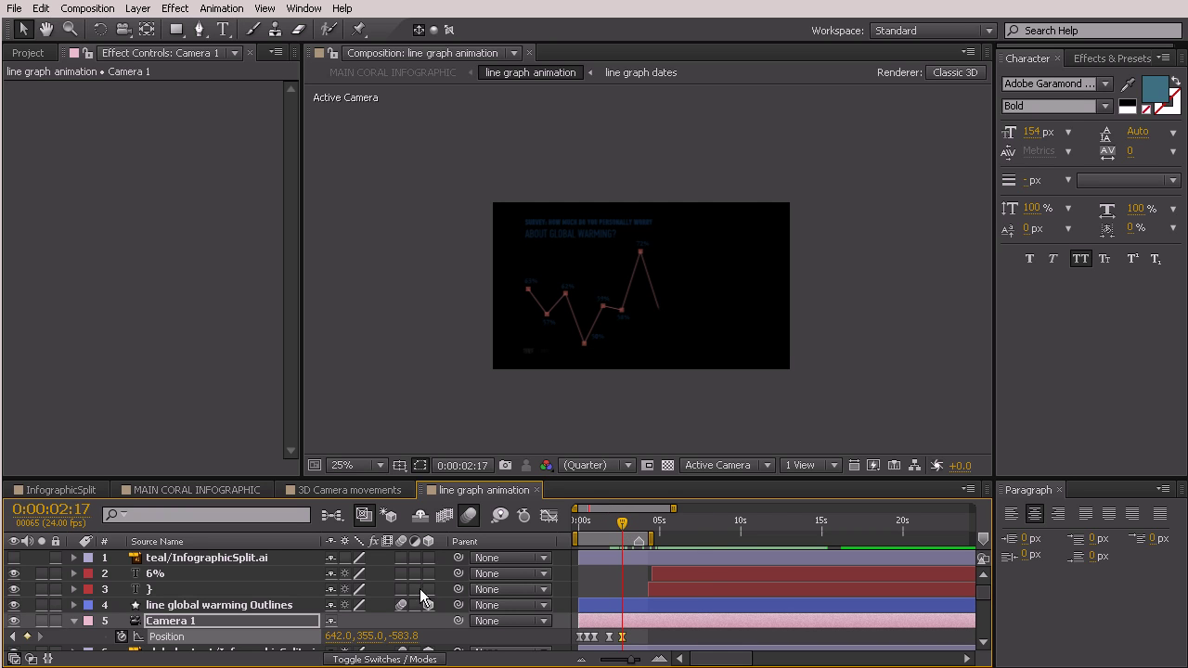
{"action": "left_click_drag", "start_coordinate": [326, 636], "coordinate": [350, 639]}
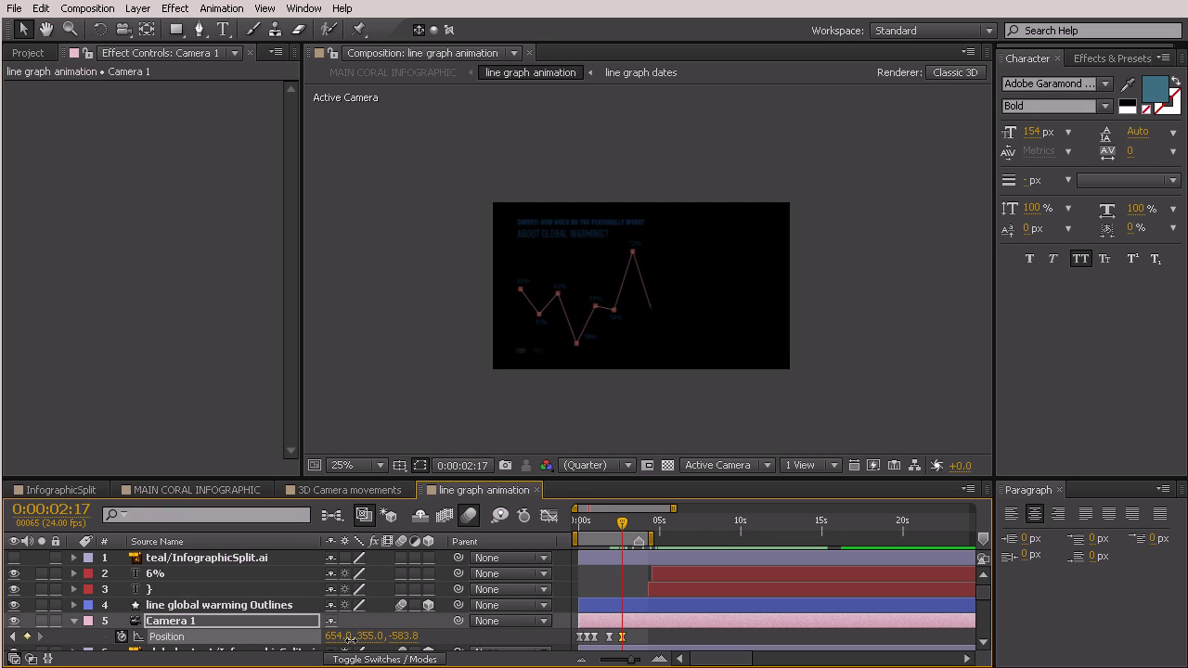
{"action": "left_click", "coordinate": [733, 523]}
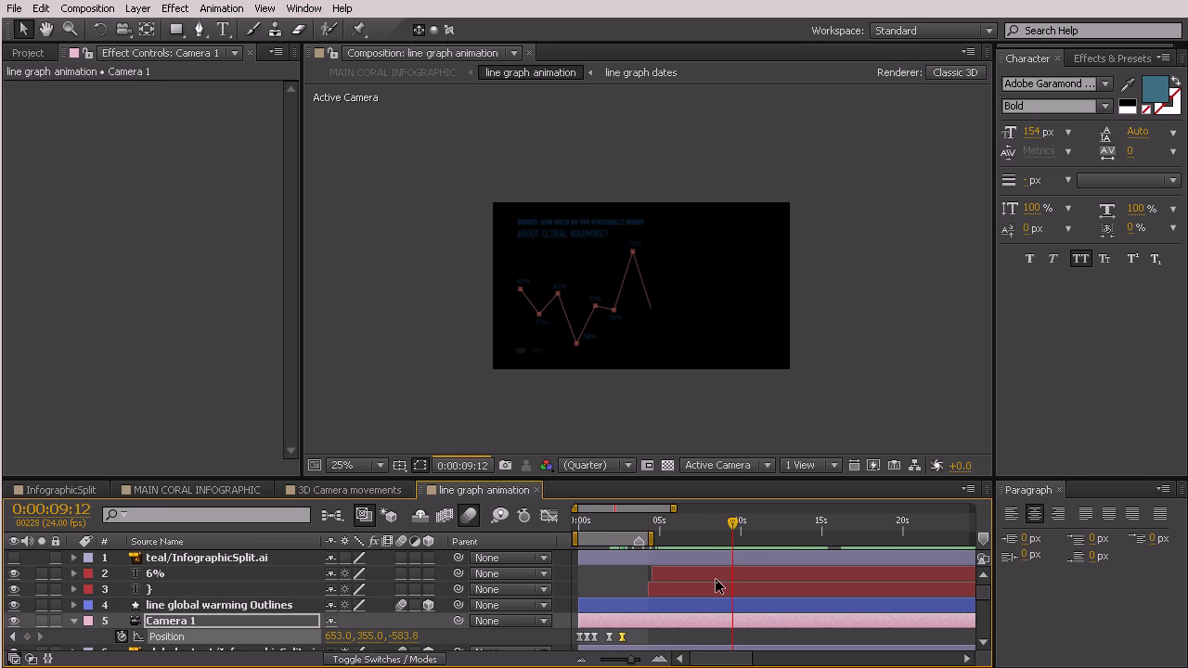
- Nudge the 6% text and its brace together to the right, just past the graph's final data point
{"action": "left_click", "coordinate": [759, 330]}
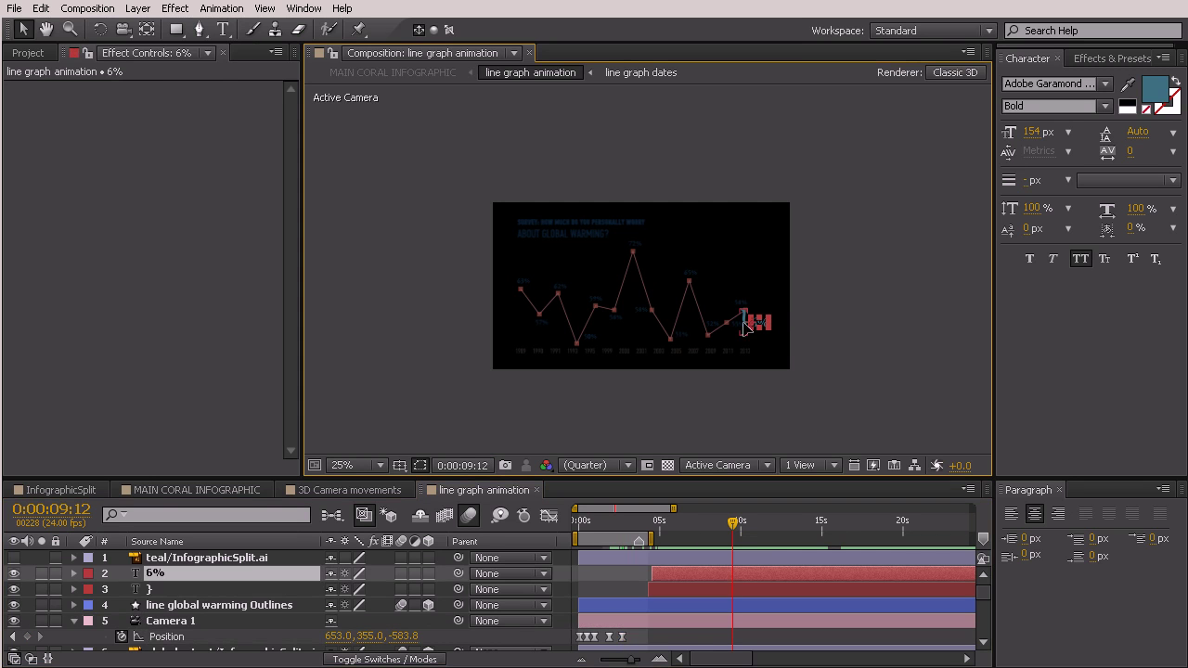
{"action": "left_click", "coordinate": [747, 323], "text": "shift"}
{"action": "key", "text": "shift+Right"}
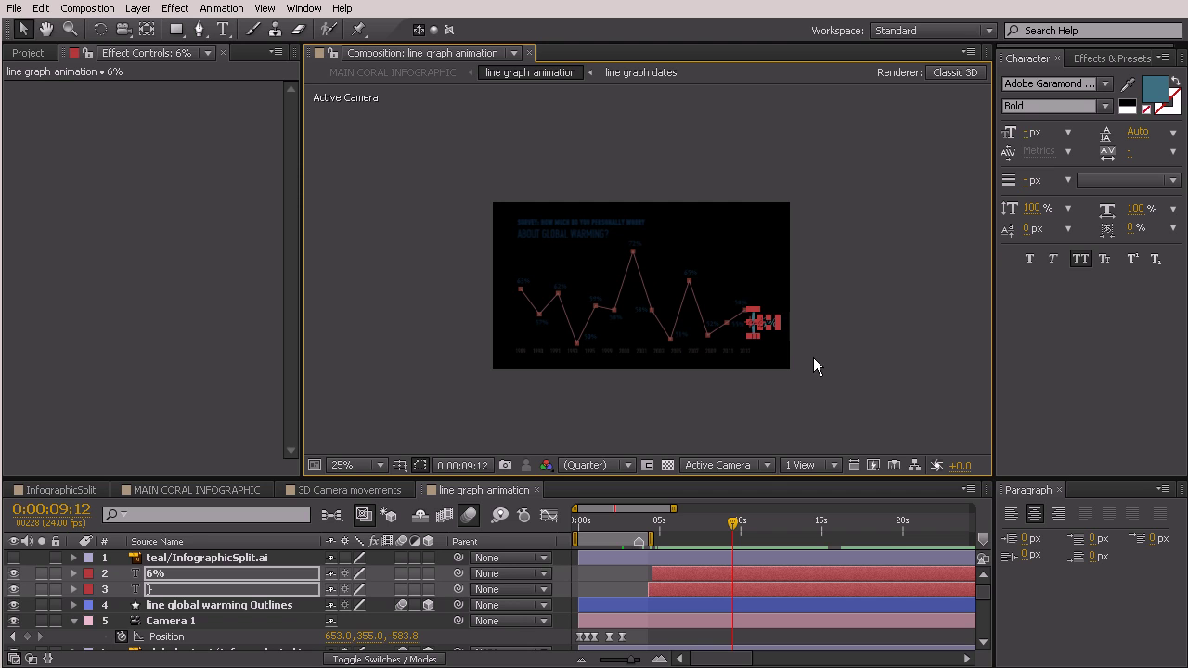
{"action": "left_click", "coordinate": [891, 336]}
{"action": "left_click", "coordinate": [778, 325]}
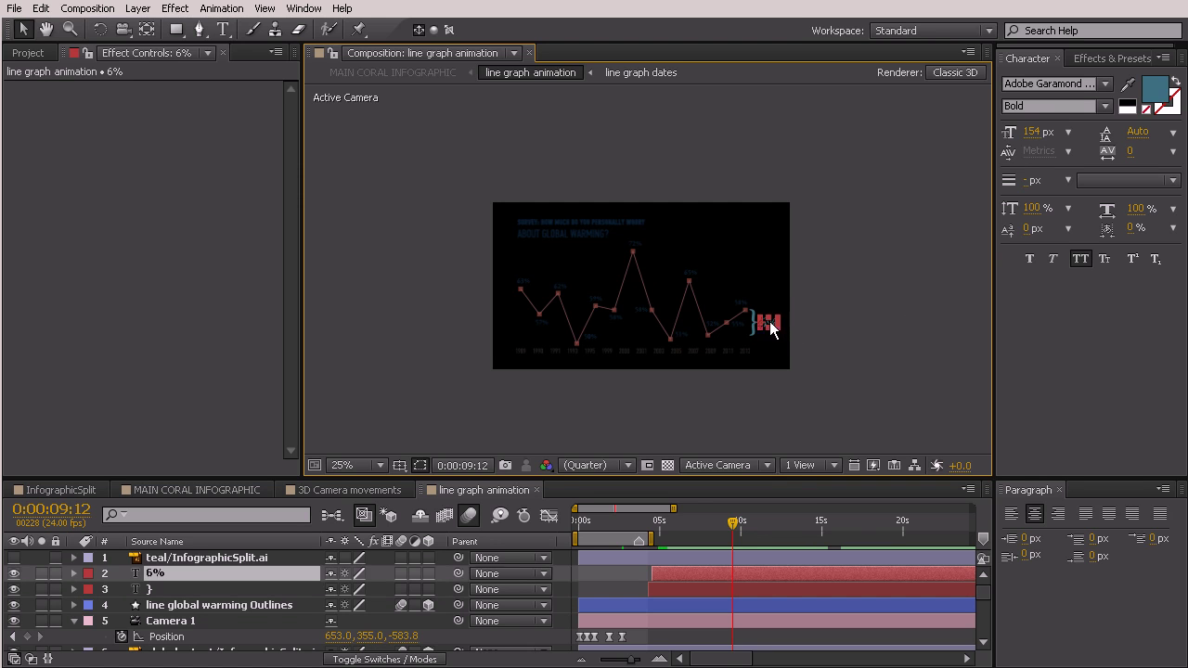
{"action": "left_click", "coordinate": [755, 325], "text": "shift"}
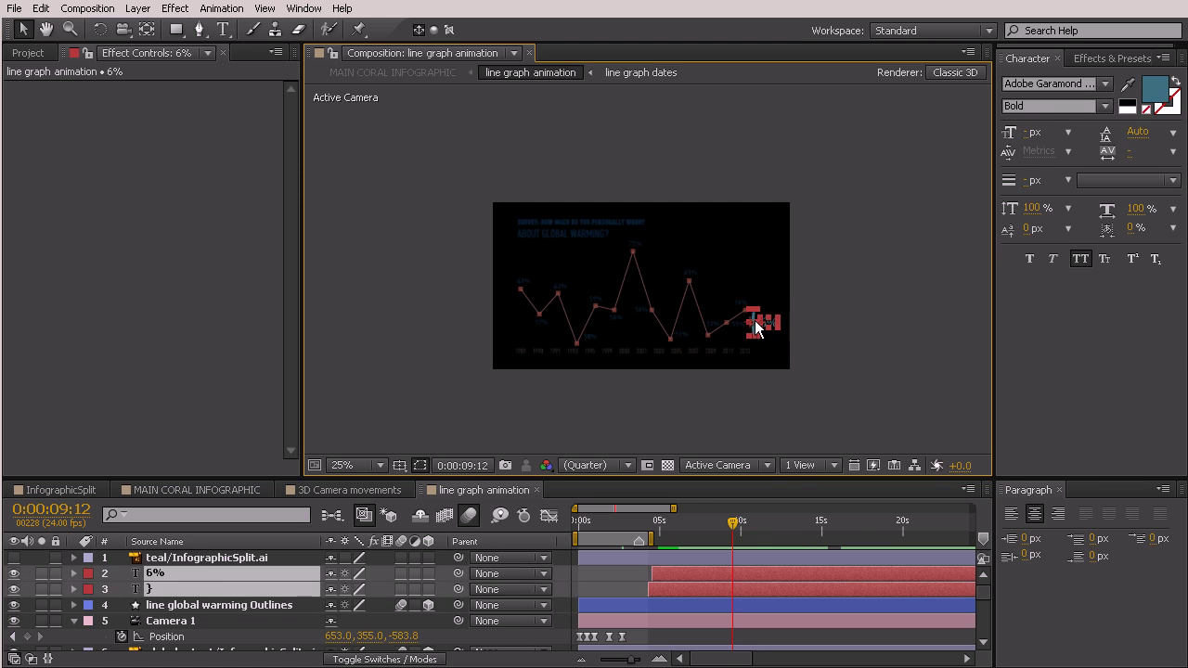
{"action": "left_click", "coordinate": [856, 316]}
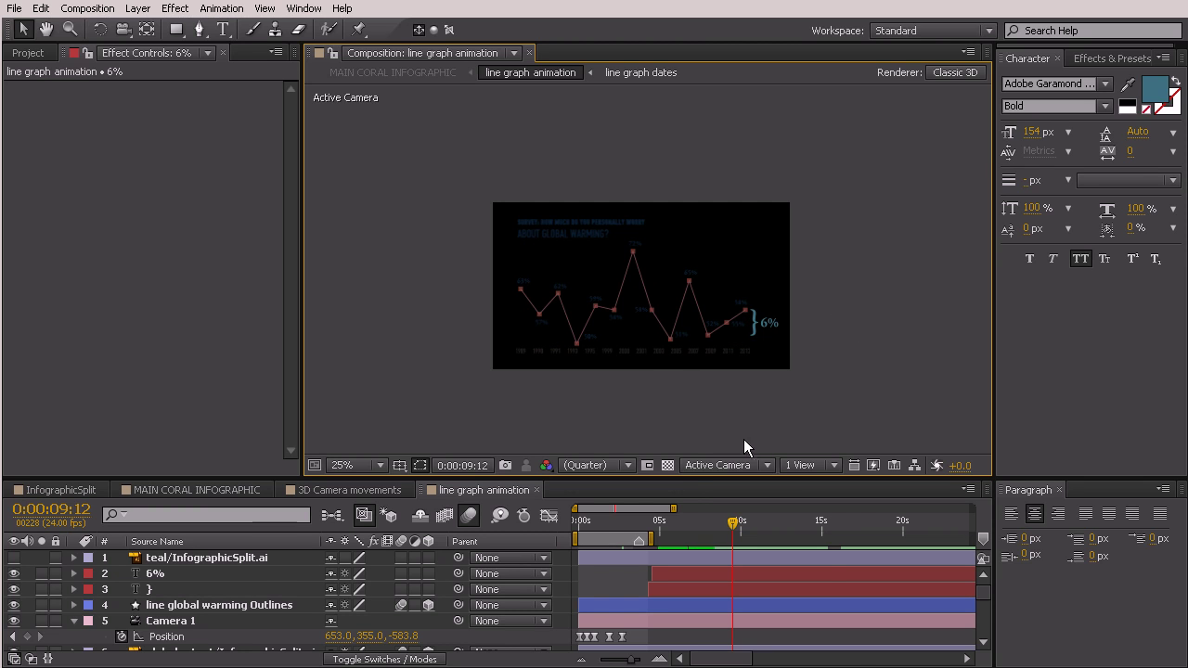
- Return to the MAIN CORAL INFOGRAPHIC composition and scrub through the graph's slow shrink up to 0:01:01:00
{"action": "left_click", "coordinate": [197, 490]}
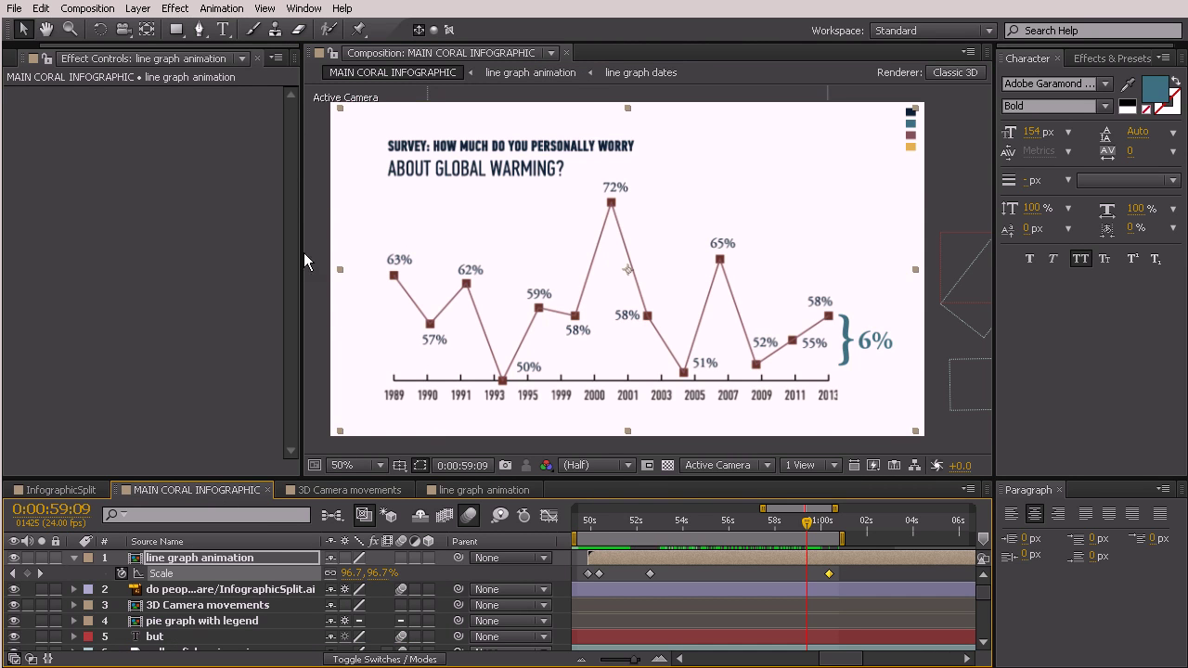
{"action": "left_click", "coordinate": [640, 525]}
{"action": "mouse_move", "coordinate": [647, 527]}
{"action": "left_mouse_down"}
{"action": "mouse_move", "coordinate": [783, 555]}
{"action": "mouse_move", "coordinate": [654, 550]}
{"action": "mouse_move", "coordinate": [822, 556]}
{"action": "left_mouse_up"}
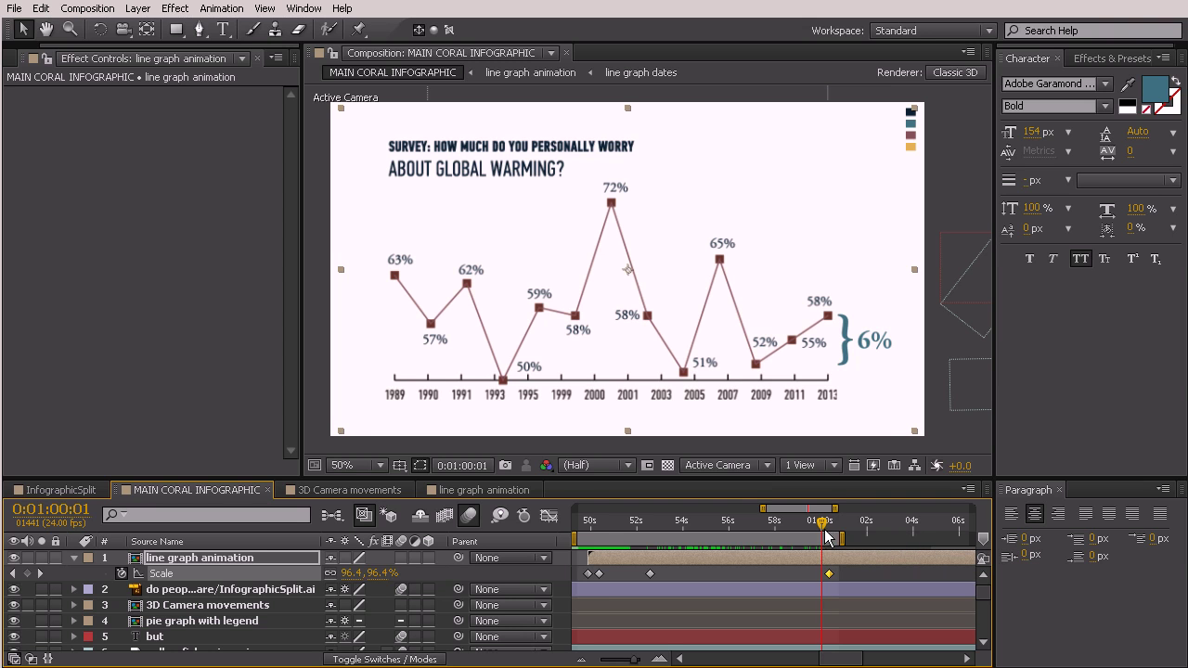
{"action": "left_click", "coordinate": [836, 534]}
{"action": "left_click_drag", "start_coordinate": [836, 533], "coordinate": [823, 530]}
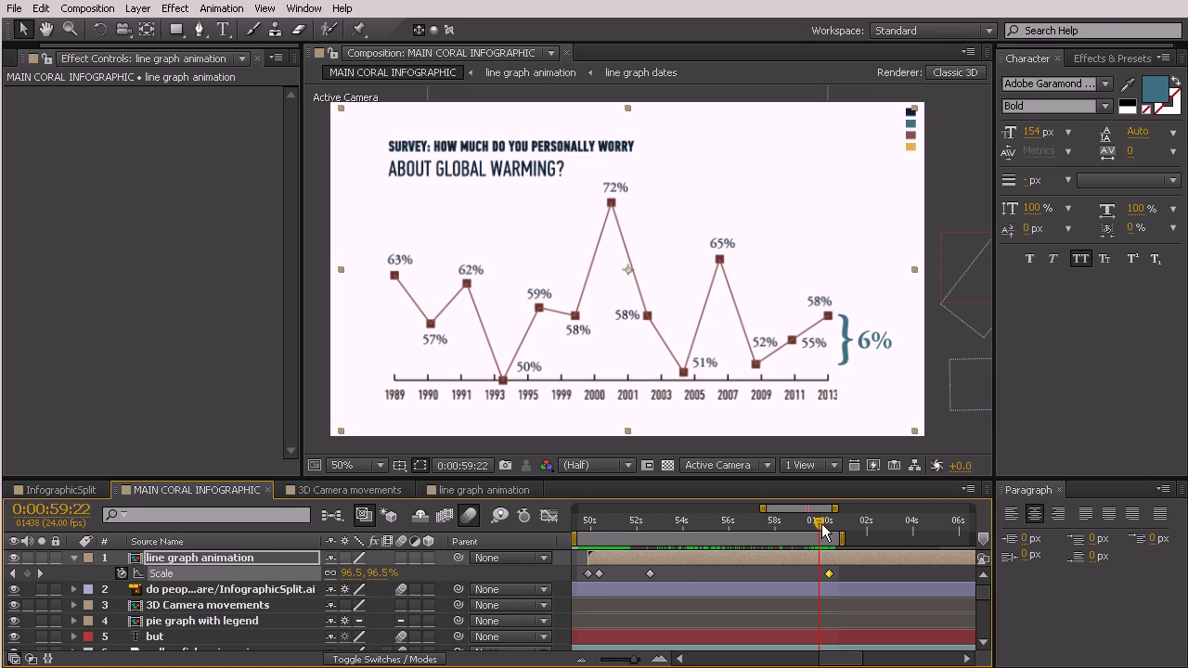
{"action": "left_click_drag", "start_coordinate": [820, 523], "coordinate": [852, 569]}
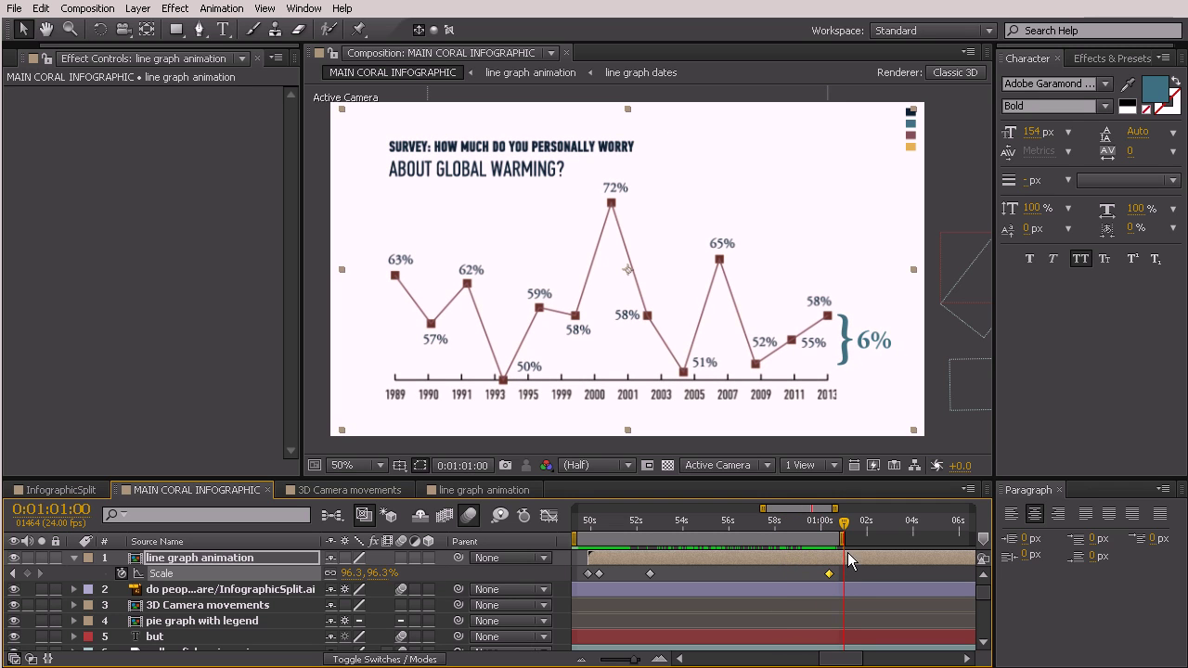